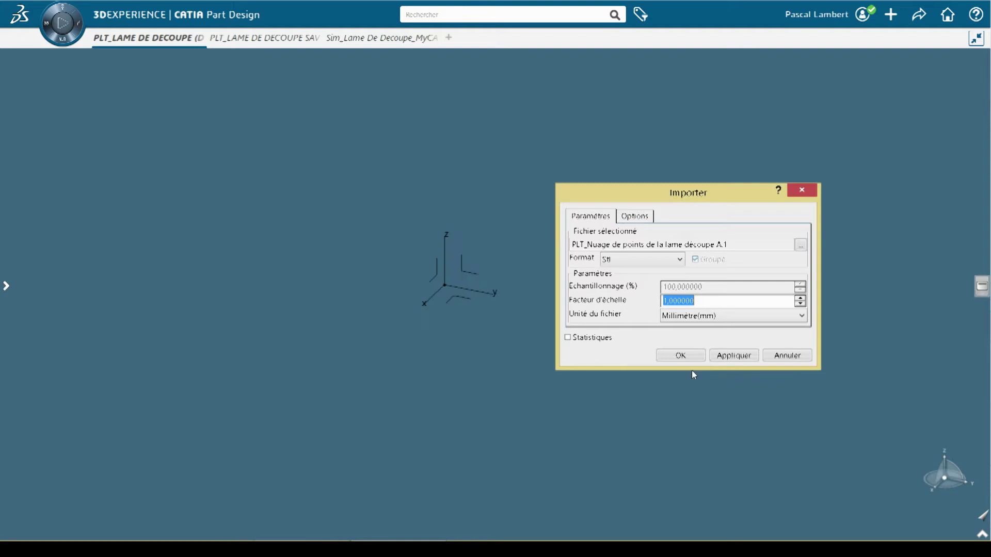
- Import the cutting blade's STL point cloud with a scale factor of 1 and millimetres as the file unit
{"action": "left_click", "coordinate": [692, 361]}
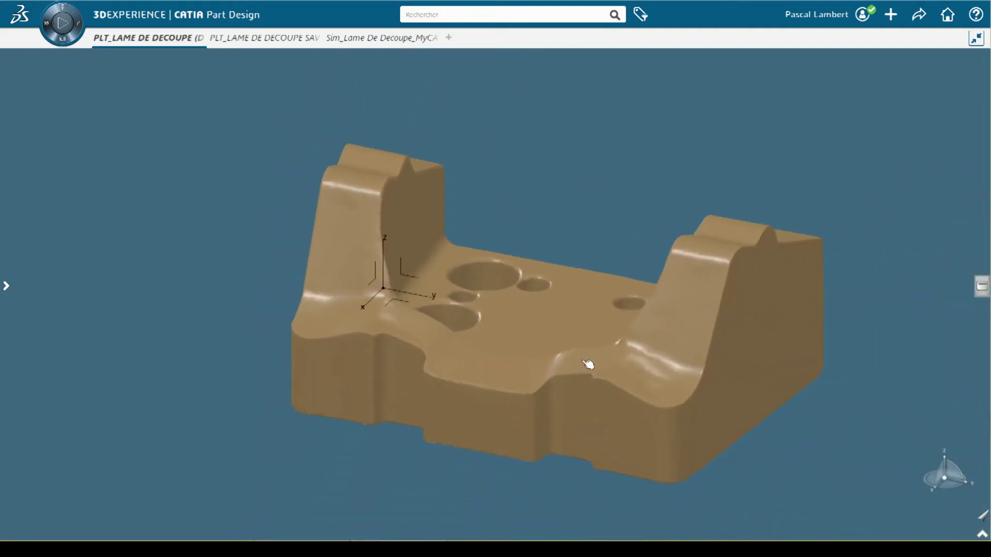
{"action": "middle_click_drag", "start_coordinate": [421, 367], "coordinate": [573, 397]}
- Display the imported mesh as triangles to examine its facets, and restore the shaded display
{"action": "right_click", "coordinate": [729, 229]}
{"action": "left_click", "coordinate": [736, 75]}
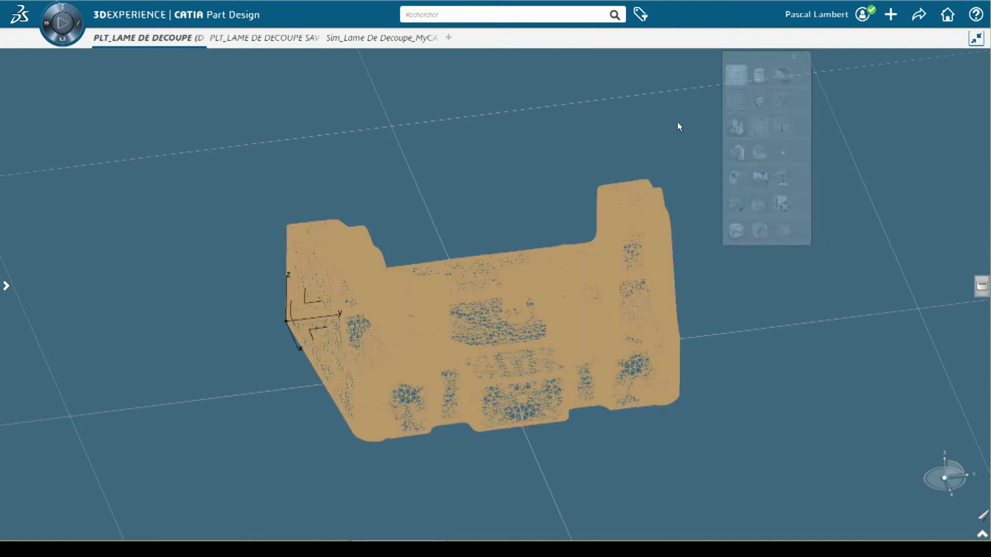
{"action": "scroll", "coordinate": [530, 438], "scroll_direction": "up", "scroll_amount": 5}
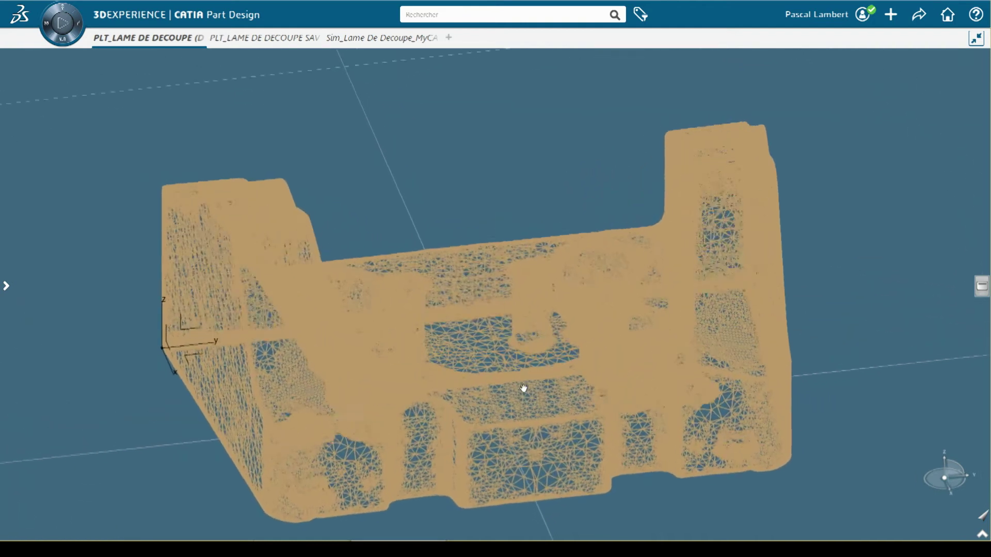
{"action": "middle_click_drag", "start_coordinate": [514, 337], "coordinate": [505, 488]}
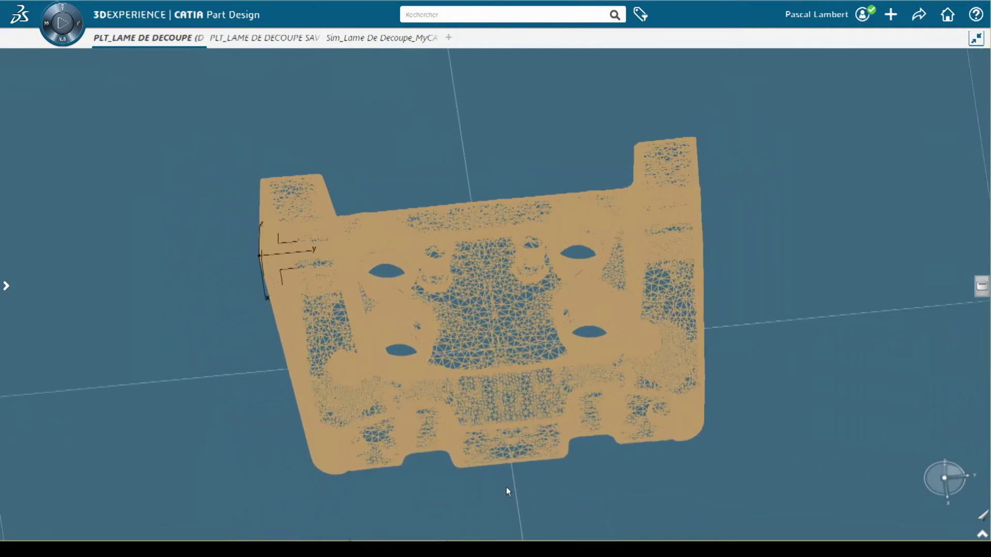
{"action": "left_click", "coordinate": [769, 88]}
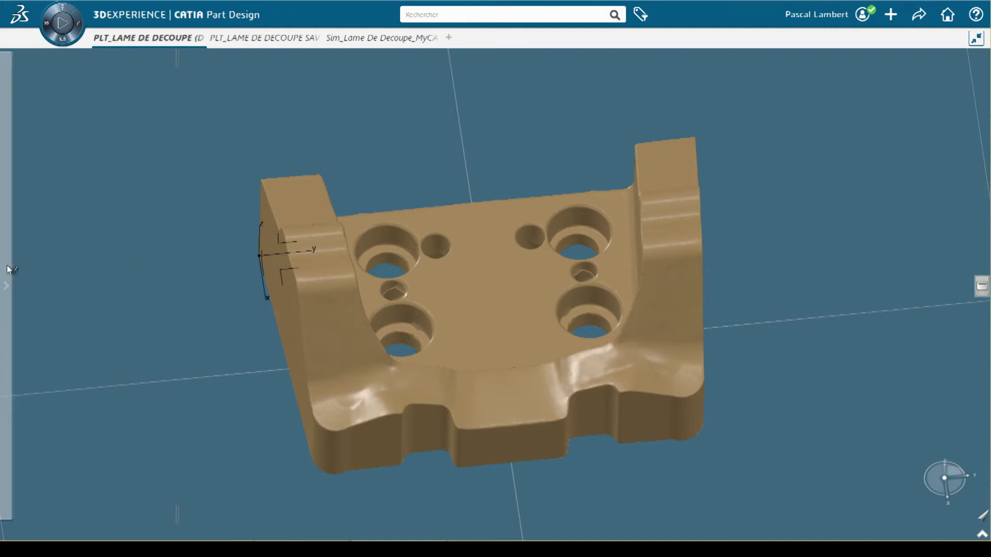
- Show the trimmed half mesh Découper le maillage.6 and hide the complete imported point cloud
{"action": "left_click", "coordinate": [7, 284]}
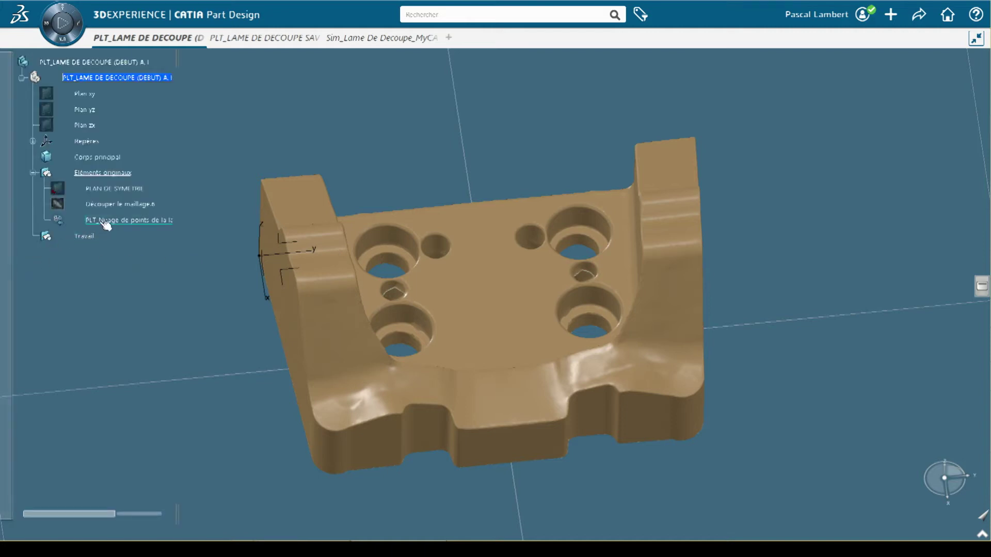
{"action": "left_click", "coordinate": [119, 206]}
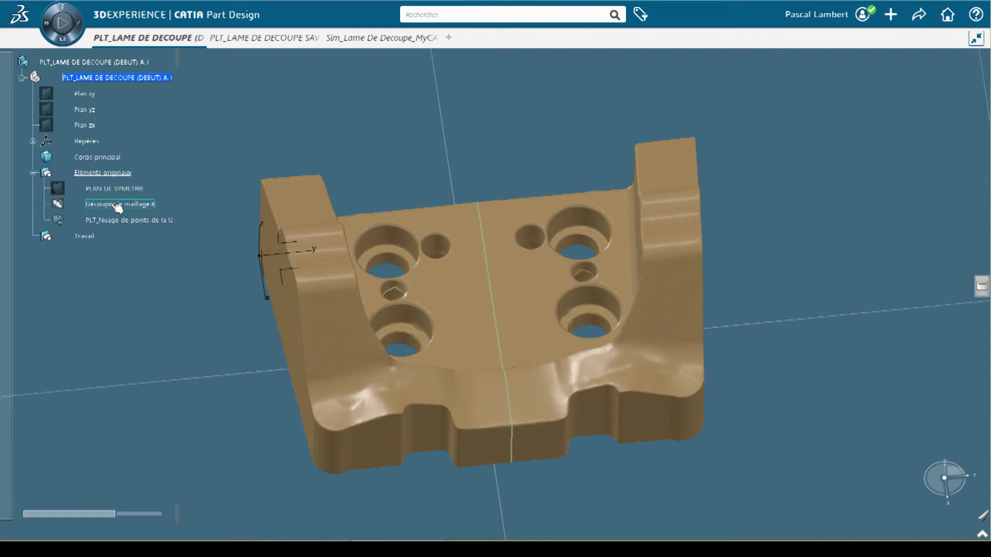
{"action": "left_click", "coordinate": [119, 221]}
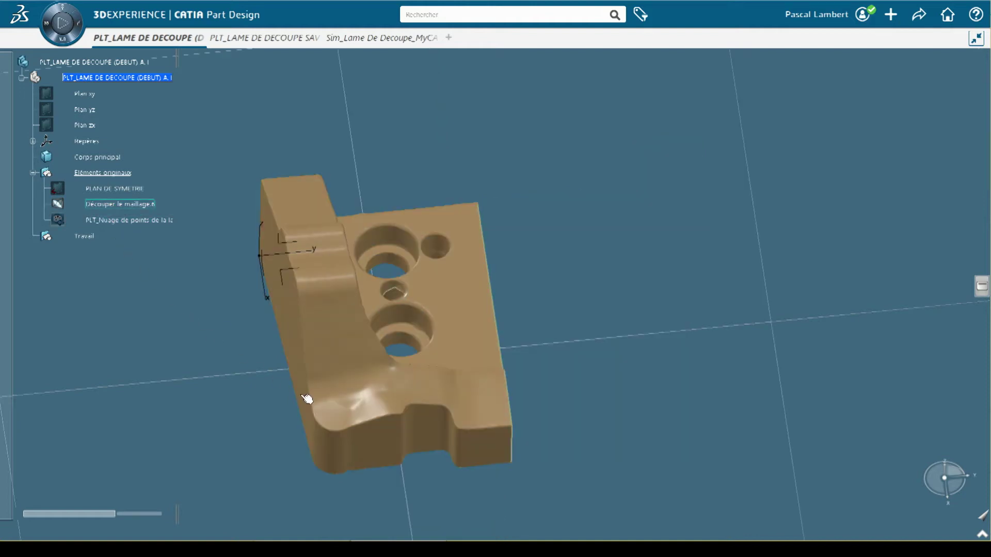
{"action": "key", "text": "F3"}
{"action": "middle_click_drag", "start_coordinate": [308, 401], "coordinate": [615, 426]}
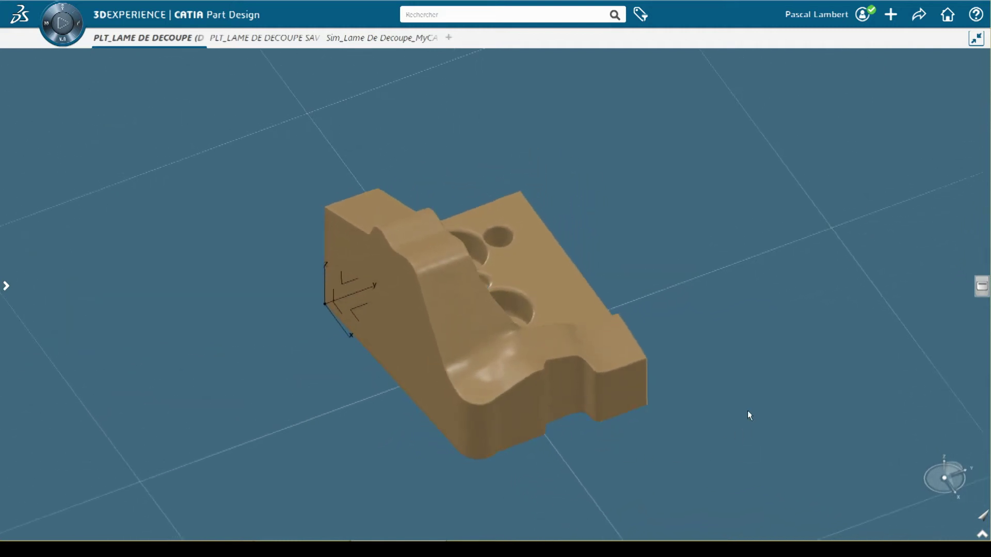
- Sketch a rectangle about 131 mm long on the xy plane, enclosing the half mesh with some margin
{"action": "key", "text": "s"}
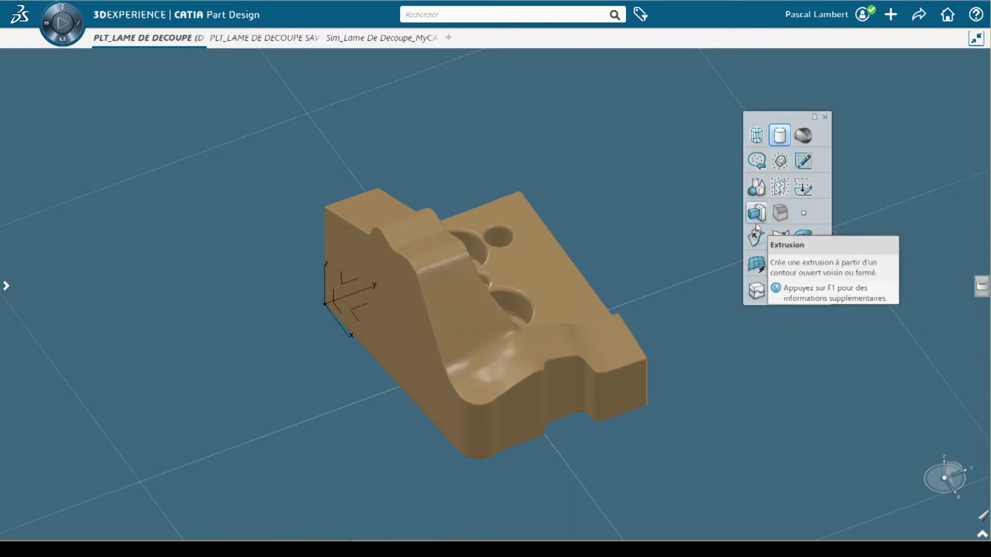
{"action": "left_click", "coordinate": [803, 162]}
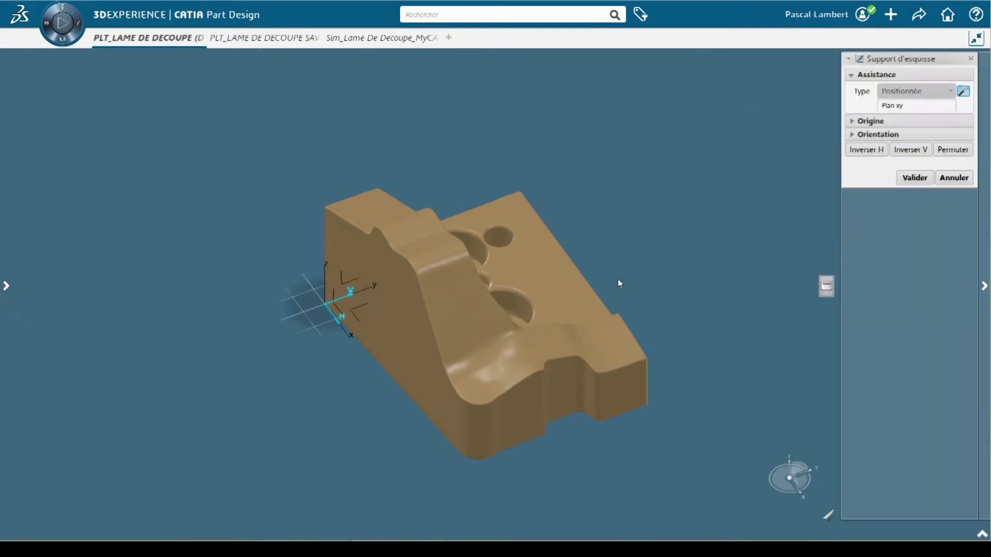
{"action": "left_click", "coordinate": [359, 319]}
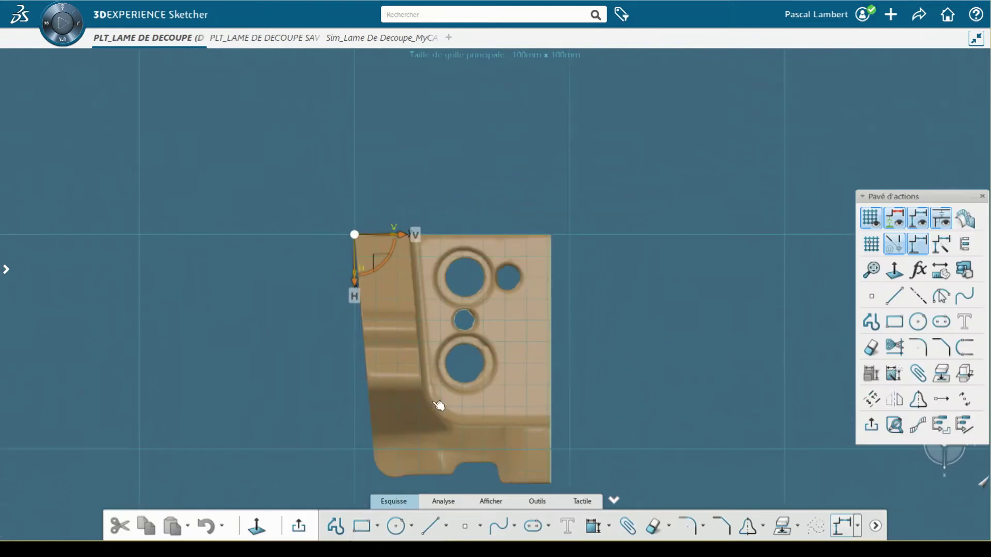
{"action": "middle_click_drag", "start_coordinate": [433, 402], "coordinate": [438, 323]}
{"action": "left_click", "coordinate": [362, 526]}
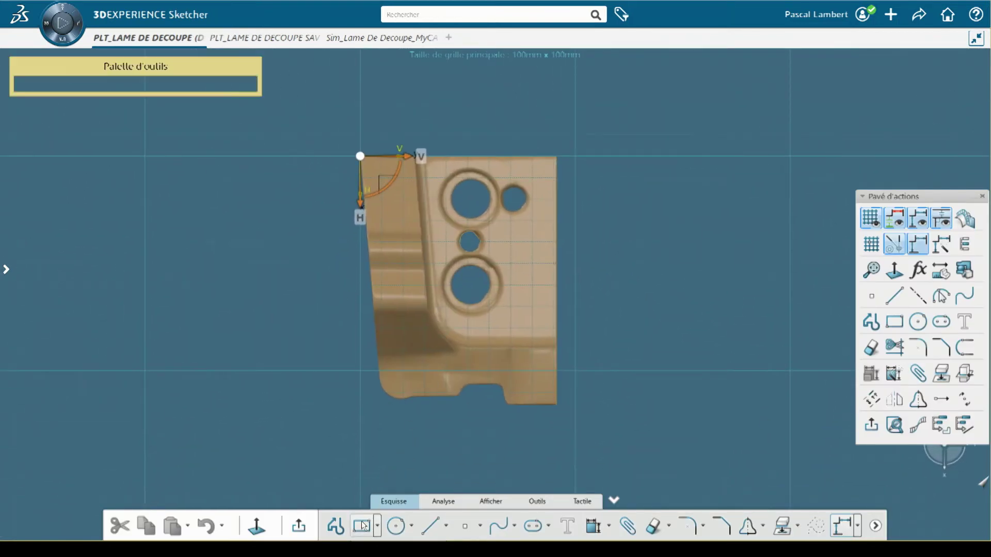
{"action": "left_click", "coordinate": [572, 417]}
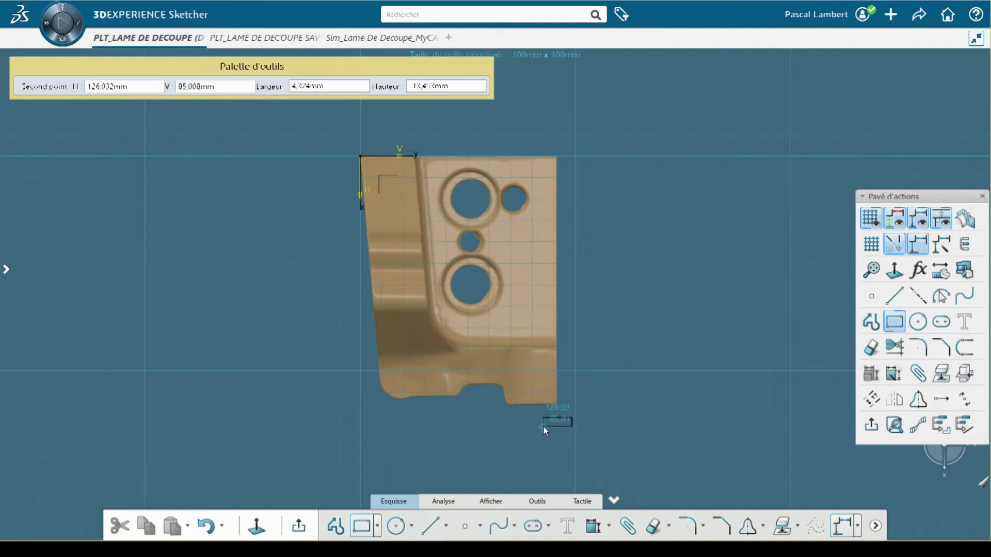
{"action": "left_click", "coordinate": [345, 135]}
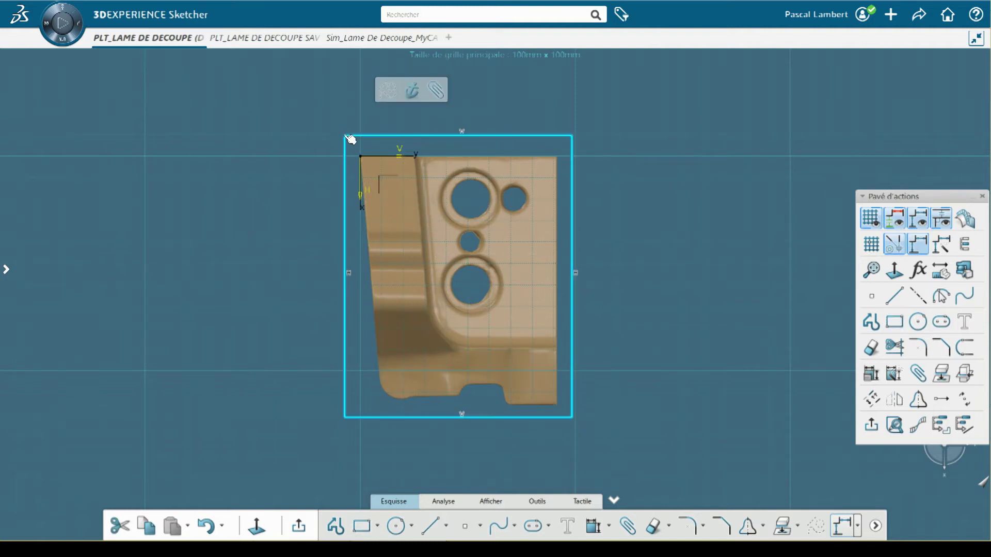
- Constrain the rectangle's edge beside the cut side of the mesh to coincide with the symmetry plane
{"action": "left_click", "coordinate": [573, 298]}
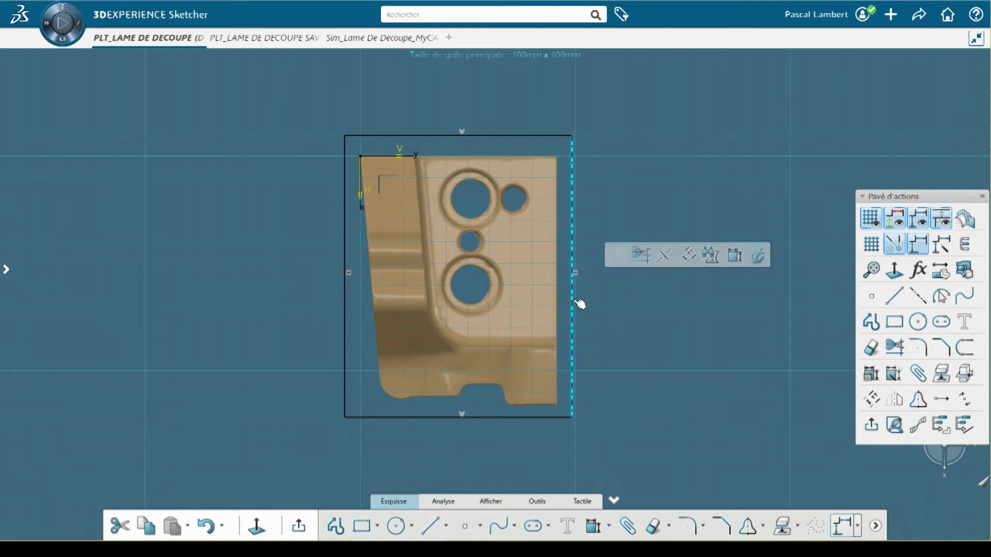
{"action": "left_click", "coordinate": [734, 255]}
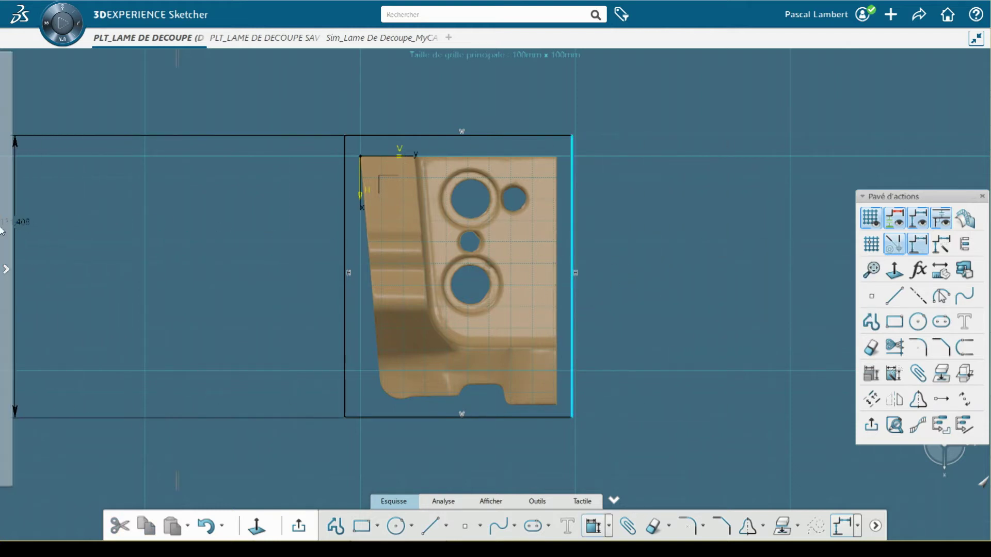
{"action": "left_click", "coordinate": [2, 231]}
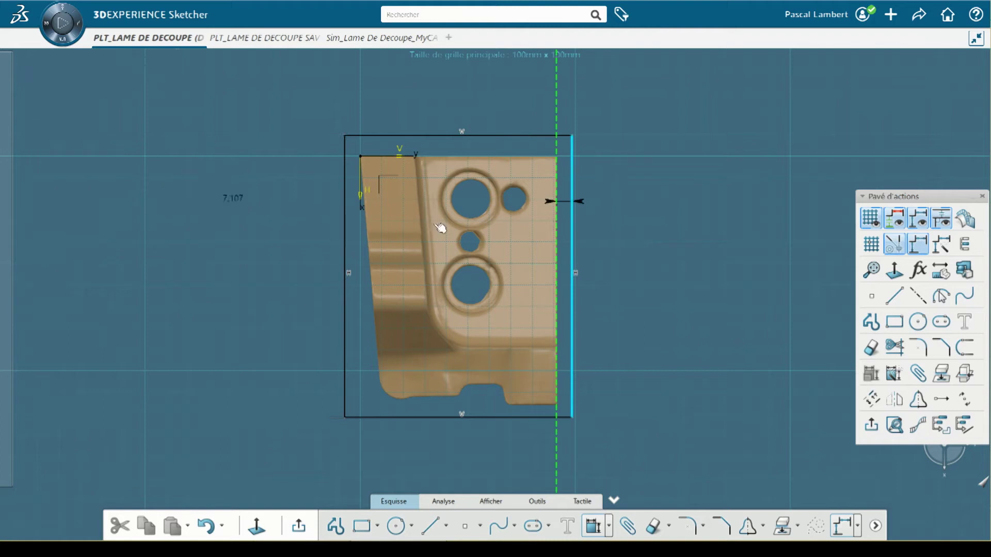
{"action": "right_click", "coordinate": [610, 254]}
{"action": "left_click", "coordinate": [619, 325]}
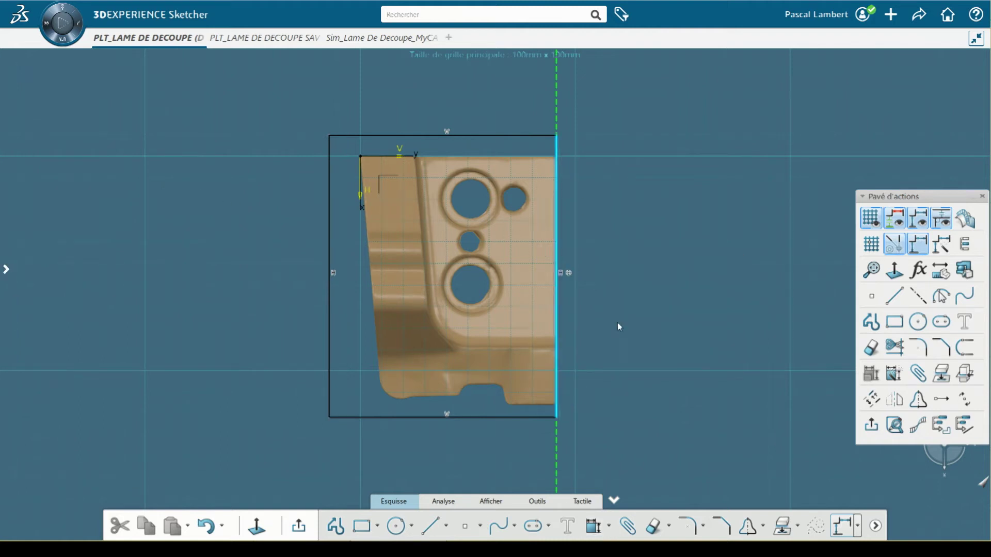
- Move the rectangle's edge opposite the symmetry plane slightly closer to the mesh and finish the sketch
{"action": "left_click_drag", "start_coordinate": [336, 349], "coordinate": [341, 349]}
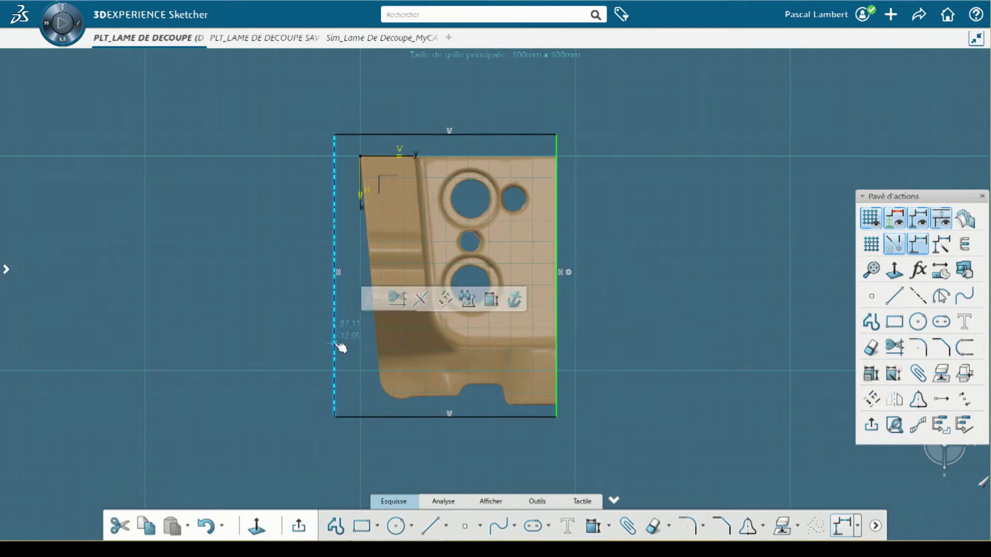
{"action": "left_click", "coordinate": [299, 525]}
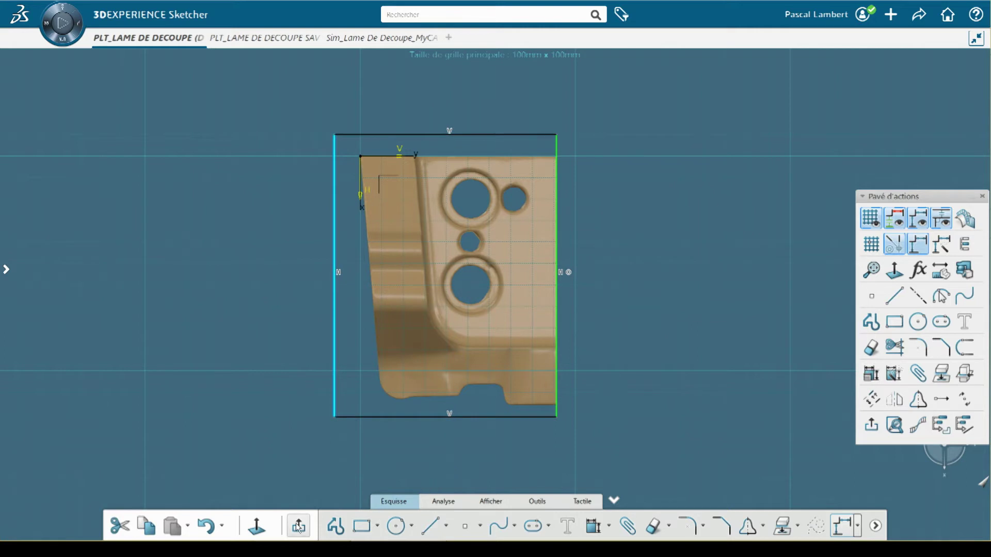
{"action": "left_click", "coordinate": [732, 501]}
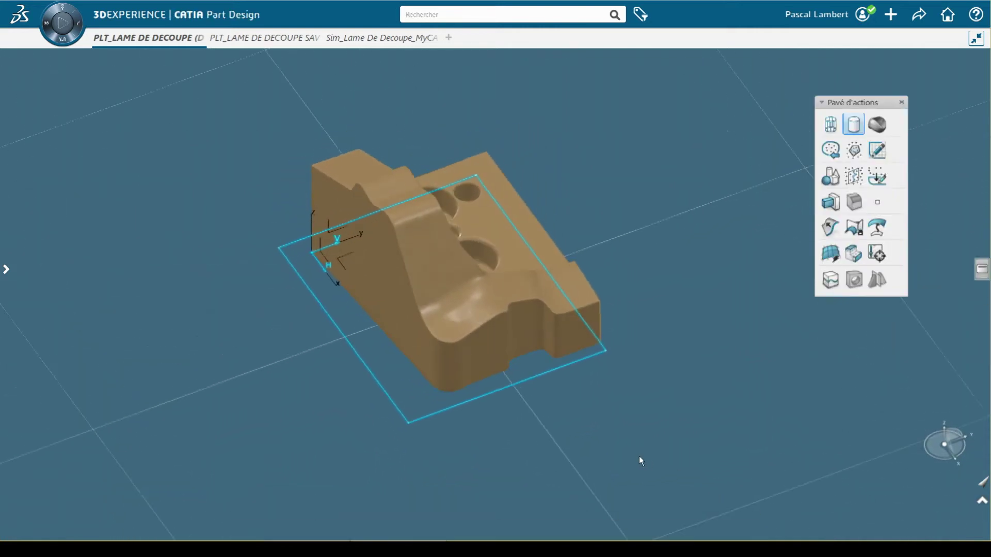
{"action": "left_click", "coordinate": [533, 425]}
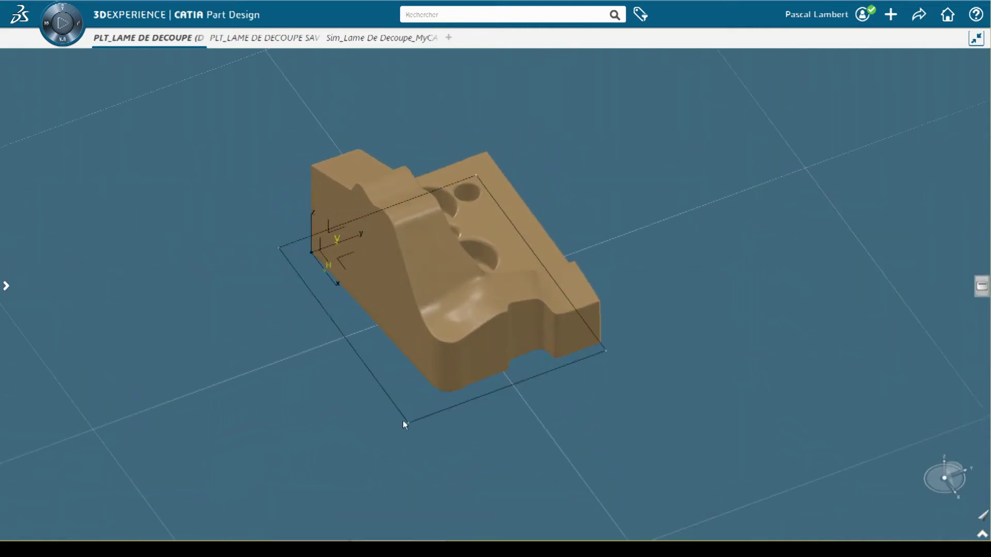
- Extrude the rectangle upward about 92 mm into a block that encloses the half mesh
{"action": "left_click", "coordinate": [385, 389]}
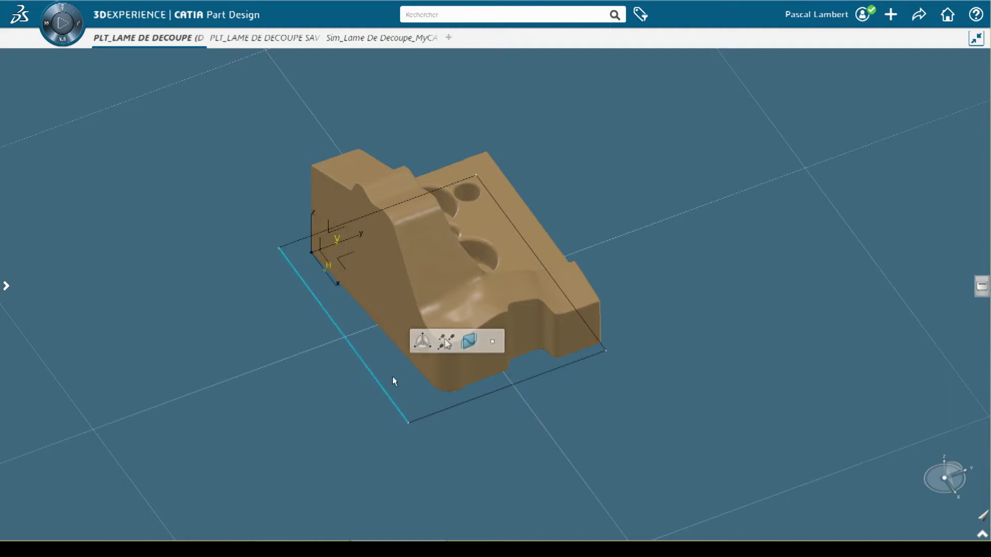
{"action": "left_click", "coordinate": [419, 342]}
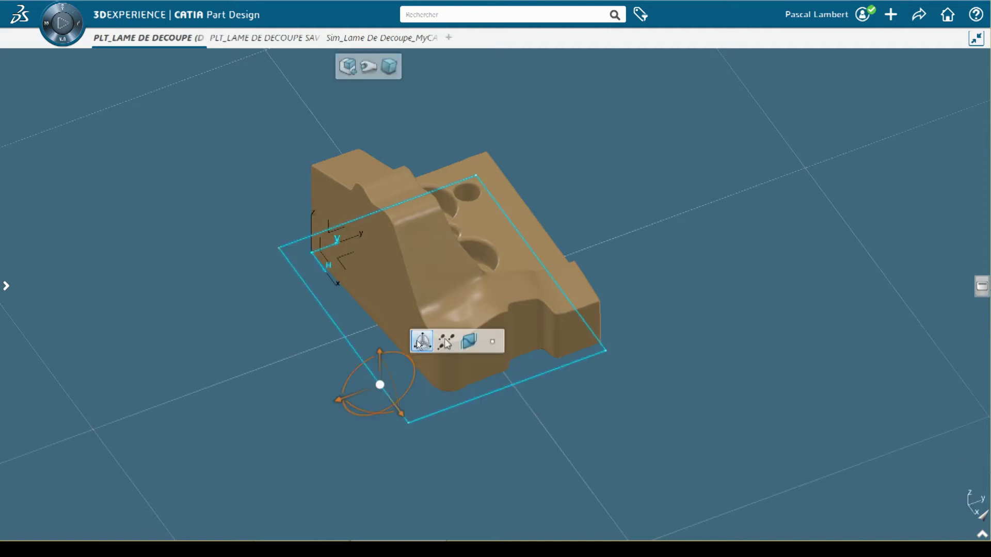
{"action": "left_click_drag", "start_coordinate": [382, 349], "coordinate": [385, 208]}
{"action": "mouse_move", "coordinate": [458, 375]}
{"action": "middle_mouse_down"}
{"action": "mouse_move", "coordinate": [454, 394]}
{"action": "mouse_move", "coordinate": [459, 381]}
{"action": "middle_mouse_up"}
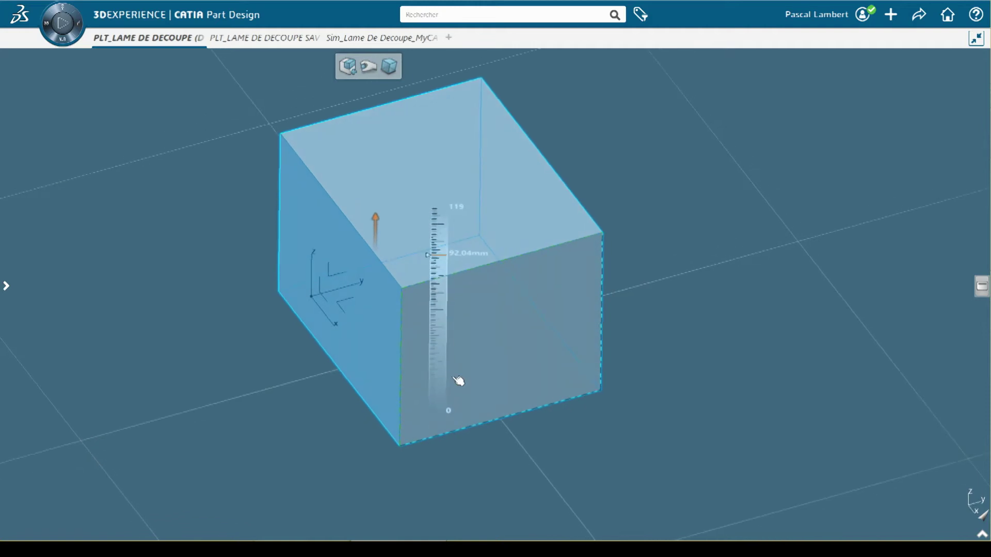
{"action": "left_click", "coordinate": [289, 359]}
{"action": "left_click_drag", "start_coordinate": [335, 296], "coordinate": [290, 347]}
- Set the opacity of the main body Corps principal to 25% so the mesh shows through the block
{"action": "mouse_move", "coordinate": [1, 205]}
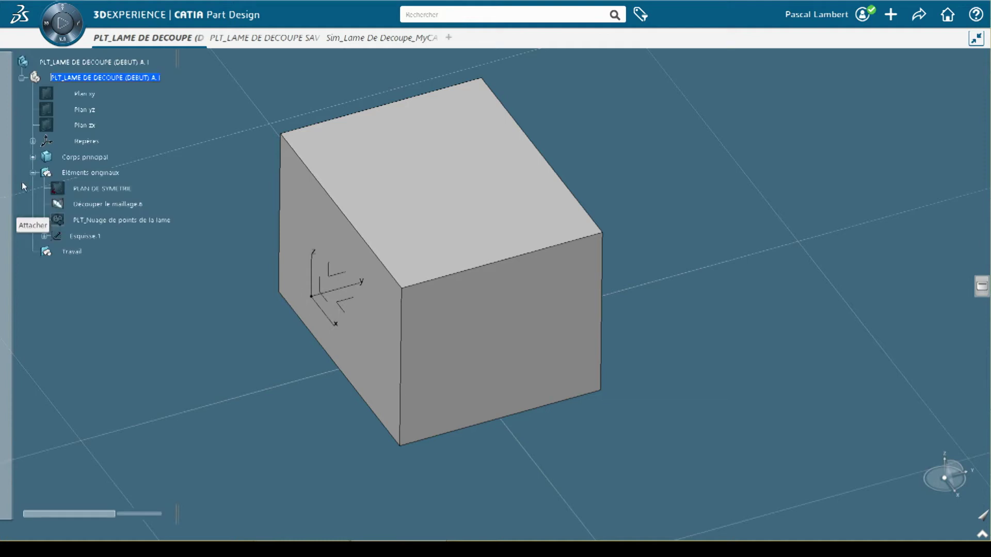
{"action": "left_click", "coordinate": [80, 158]}
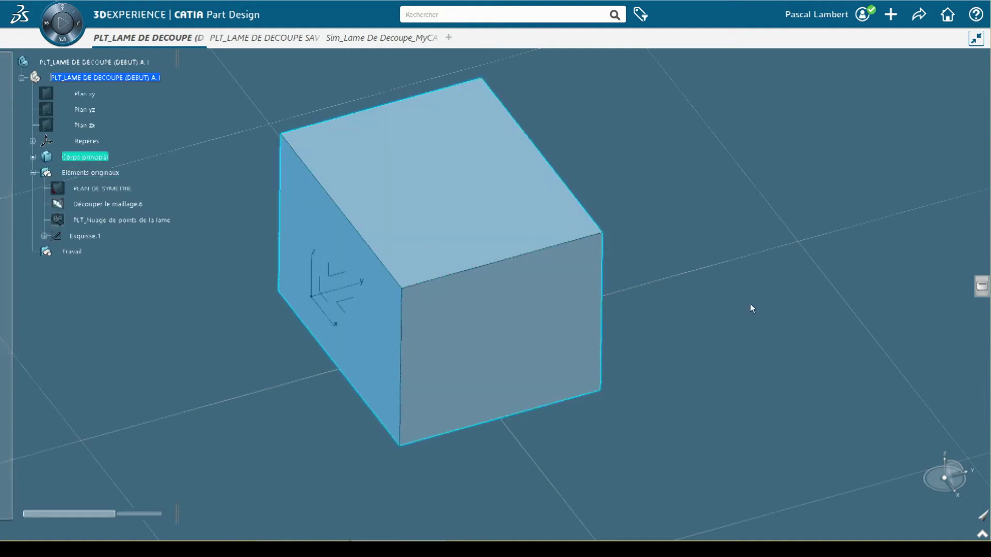
{"action": "mouse_move", "coordinate": [977, 290]}
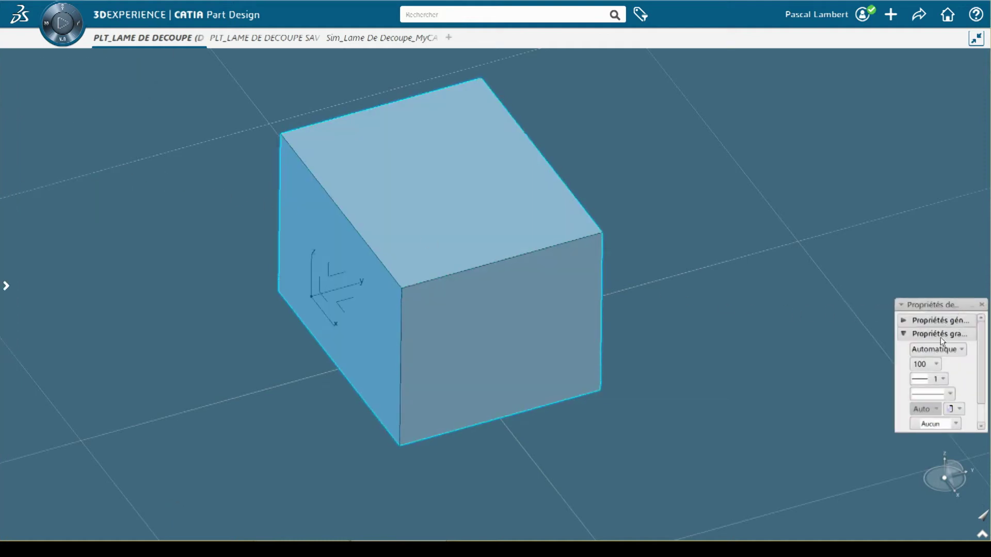
{"action": "left_click", "coordinate": [935, 364]}
{"action": "left_click", "coordinate": [928, 429]}
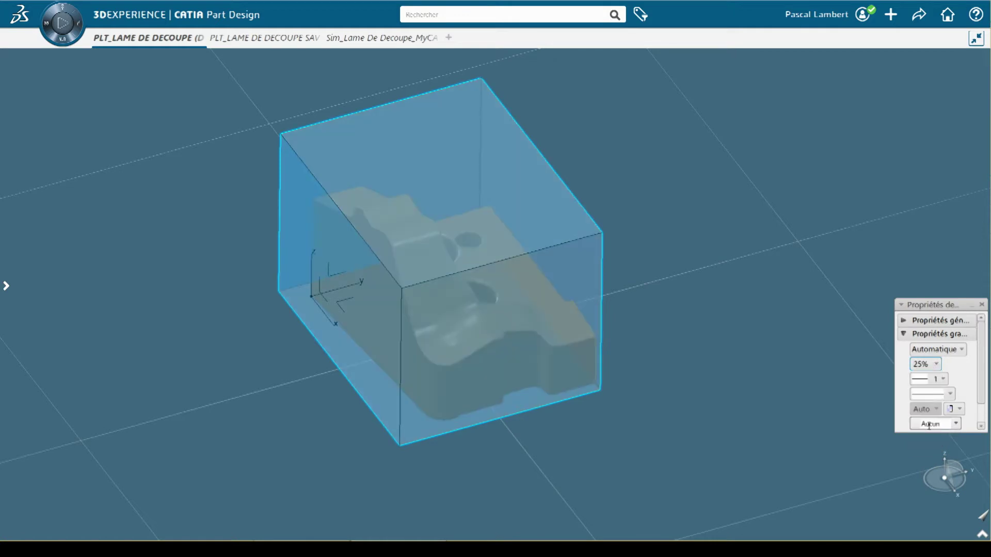
{"action": "left_click", "coordinate": [971, 305]}
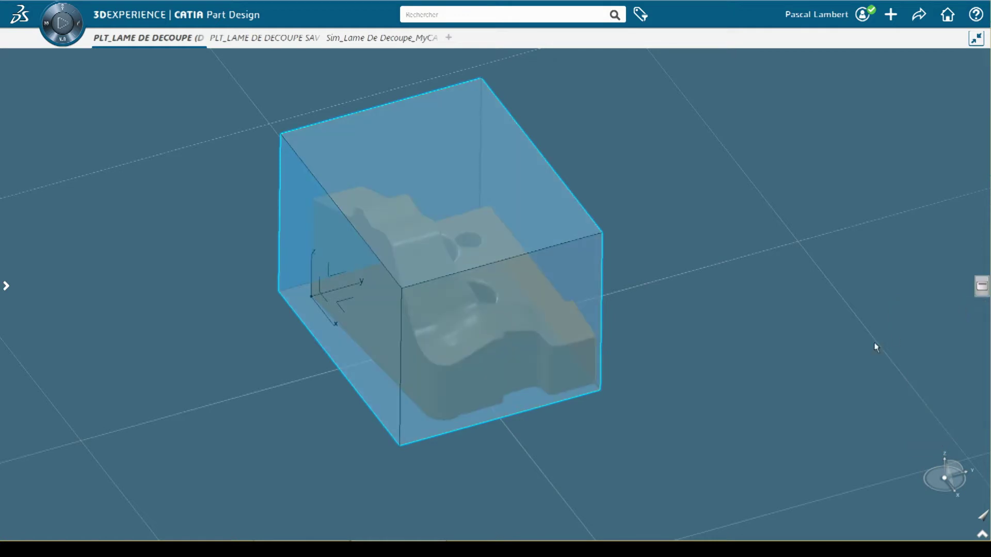
{"action": "left_click", "coordinate": [756, 386]}
- Hide the main body Corps principal, leaving only the half mesh in view
{"action": "middle_click_drag", "start_coordinate": [677, 369], "coordinate": [258, 270]}
{"action": "middle_click_drag", "start_coordinate": [590, 336], "coordinate": [551, 395]}
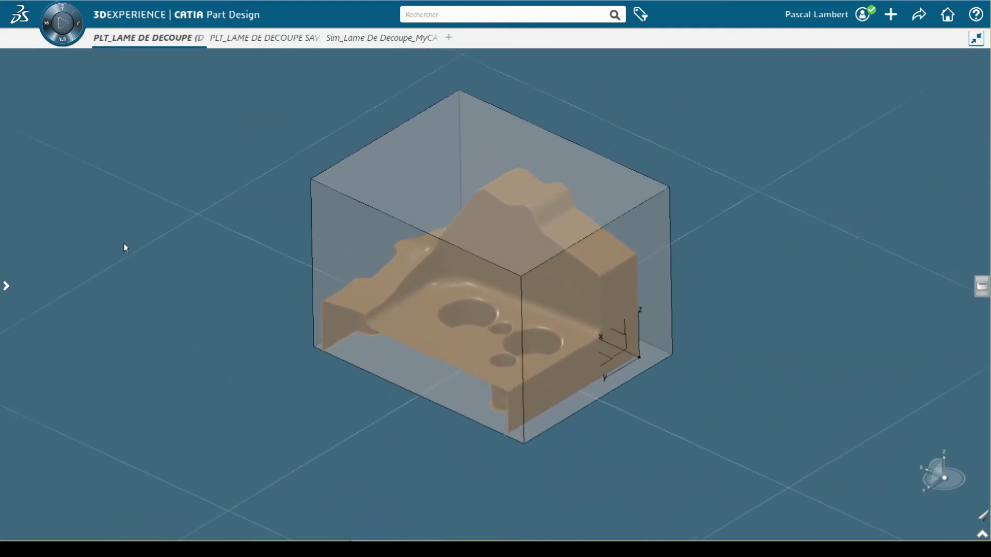
{"action": "left_click", "coordinate": [8, 203]}
{"action": "left_click", "coordinate": [95, 160]}
{"action": "key", "text": "space"}
- Recognize a plane on the half mesh's flat face perpendicular to X, beside the origin
{"action": "key", "text": "w"}
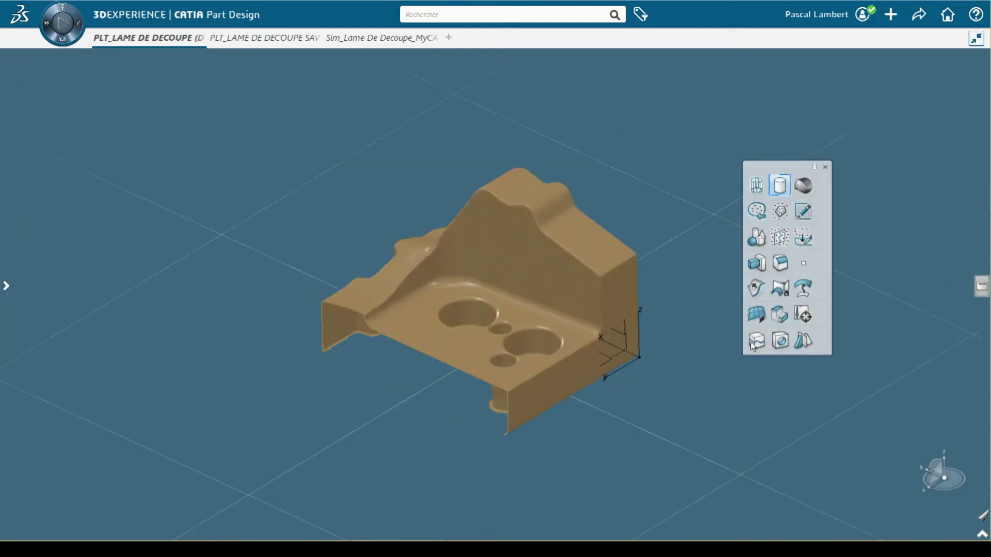
{"action": "left_click", "coordinate": [762, 238]}
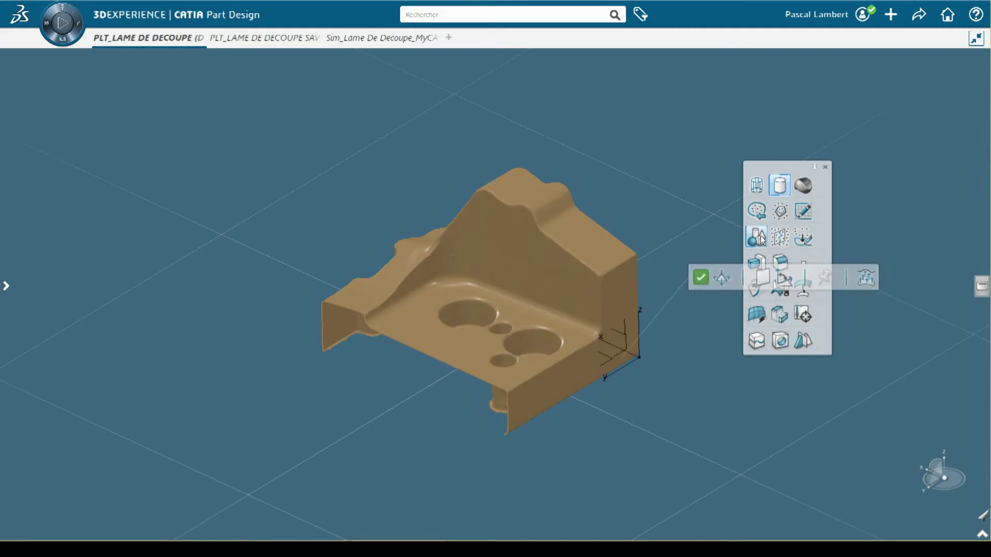
{"action": "left_click", "coordinate": [578, 375]}
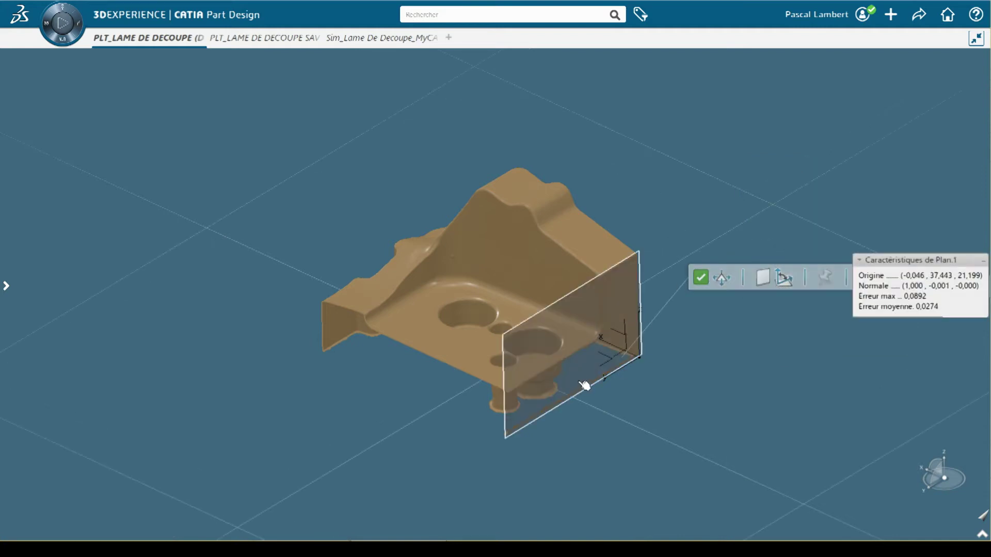
- Show the main body Corps principal again so its block is visible around the plane being recognized
{"action": "middle_click_drag", "start_coordinate": [585, 385], "coordinate": [465, 321]}
{"action": "left_click", "coordinate": [7, 285]}
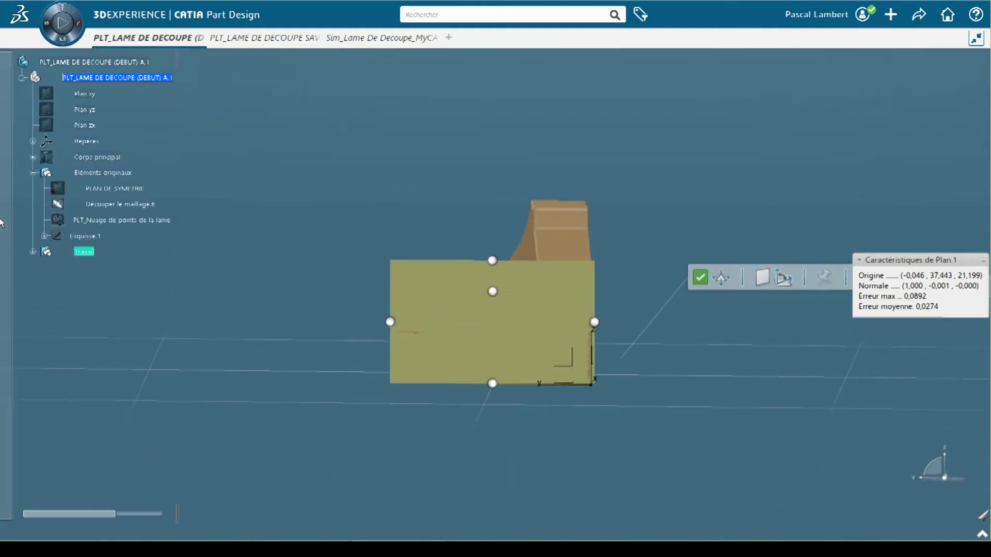
{"action": "right_click", "coordinate": [91, 159]}
{"action": "left_click", "coordinate": [103, 183]}
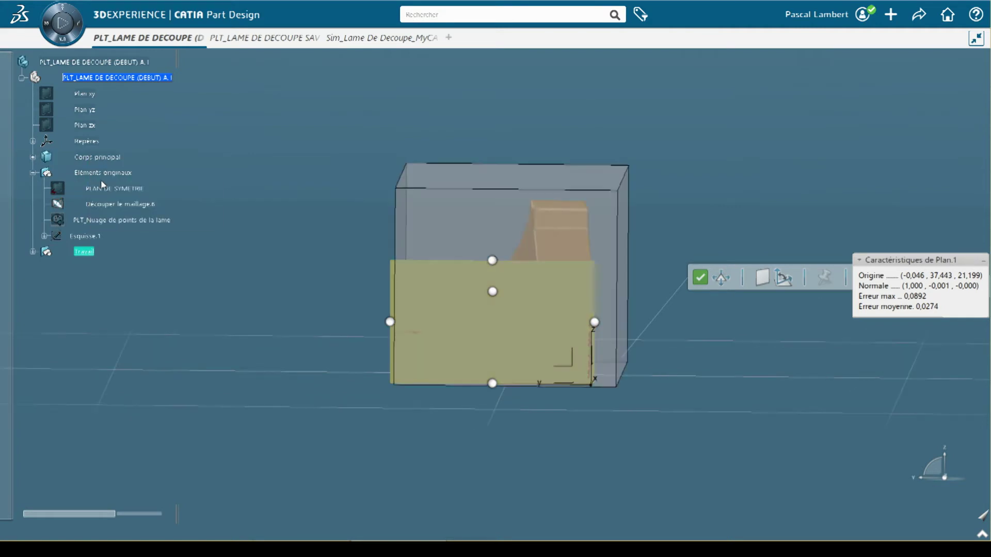
- Stretch the recognized plane past the block's upper, side and lower edges, then validate it
{"action": "left_click_drag", "start_coordinate": [492, 260], "coordinate": [491, 171]}
{"action": "left_click_drag", "start_coordinate": [595, 278], "coordinate": [634, 277]}
{"action": "left_click_drag", "start_coordinate": [512, 383], "coordinate": [513, 398]}
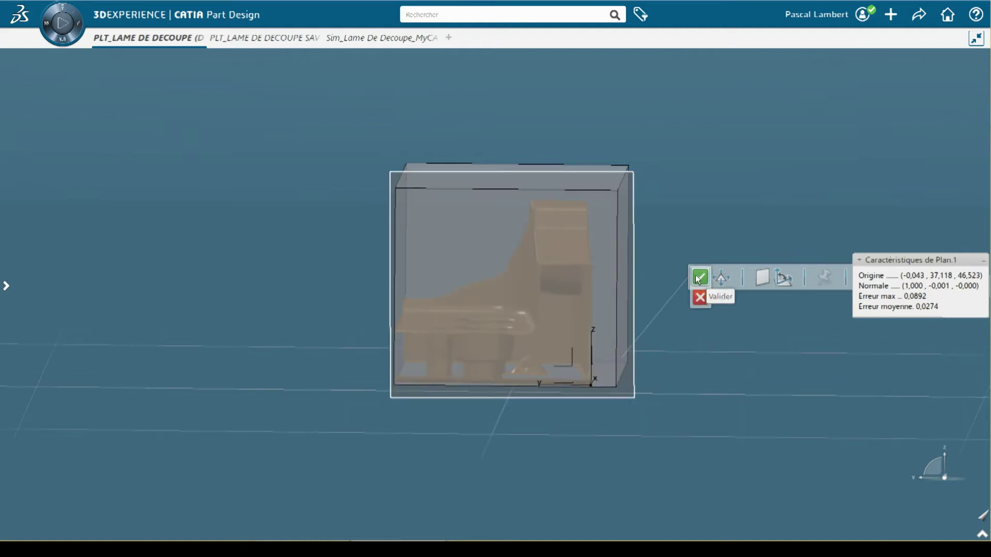
{"action": "left_click", "coordinate": [699, 277]}
- Split the main body Corps principal with the recognized plane Plan.1, using extrapolation type Aucun and keeping the mesh side
{"action": "middle_click_drag", "start_coordinate": [467, 305], "coordinate": [575, 377]}
{"action": "left_click", "coordinate": [6, 285]}
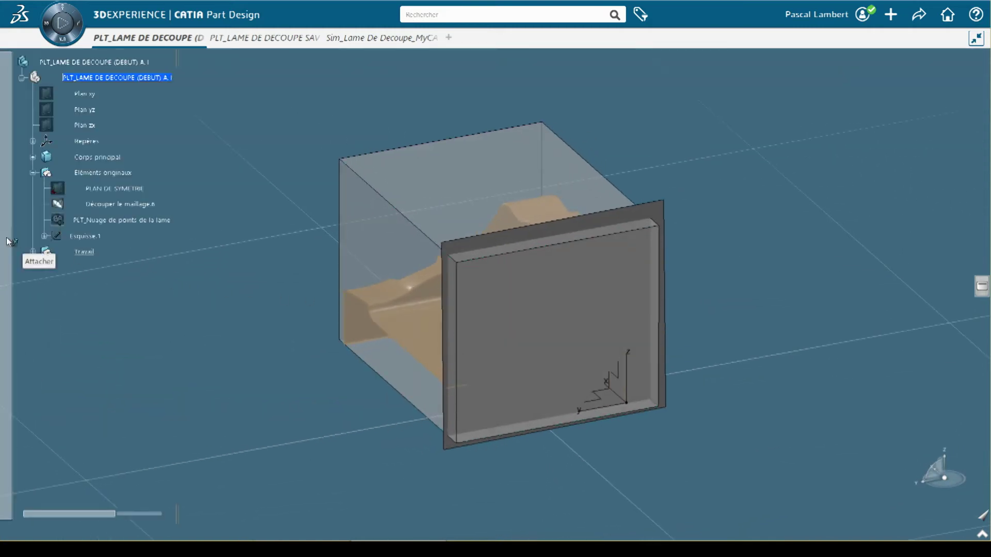
{"action": "left_click", "coordinate": [94, 158]}
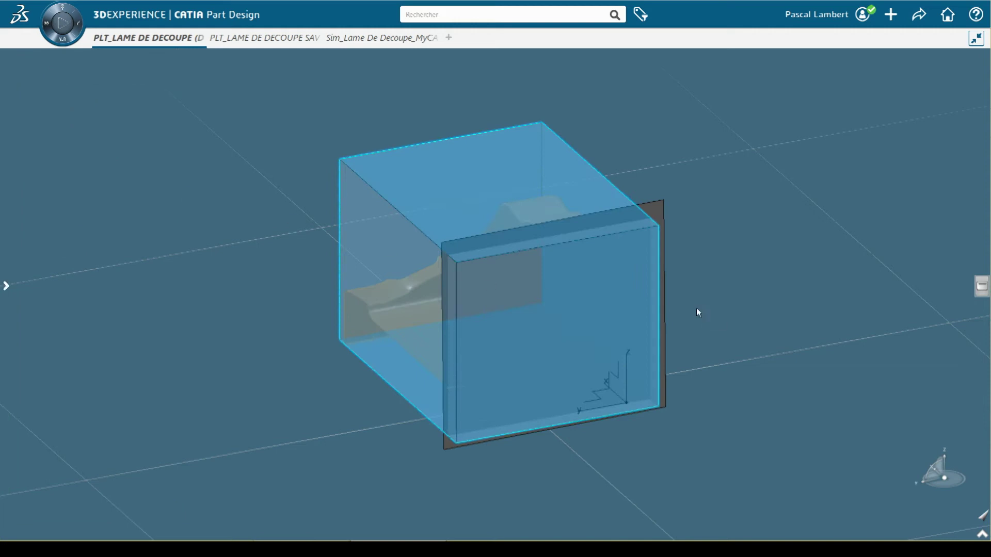
{"action": "key", "text": "w"}
{"action": "left_click", "coordinate": [735, 317]}
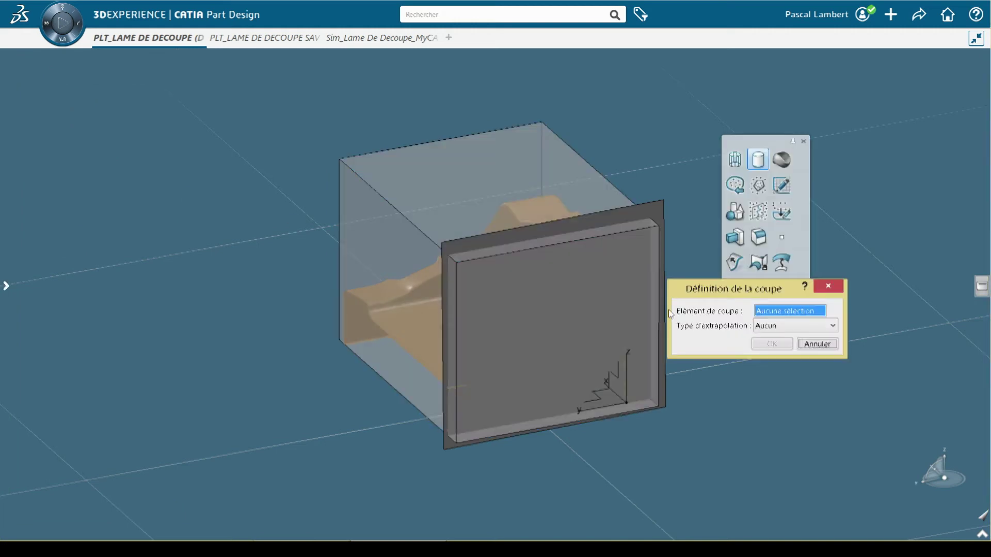
{"action": "left_click", "coordinate": [668, 326]}
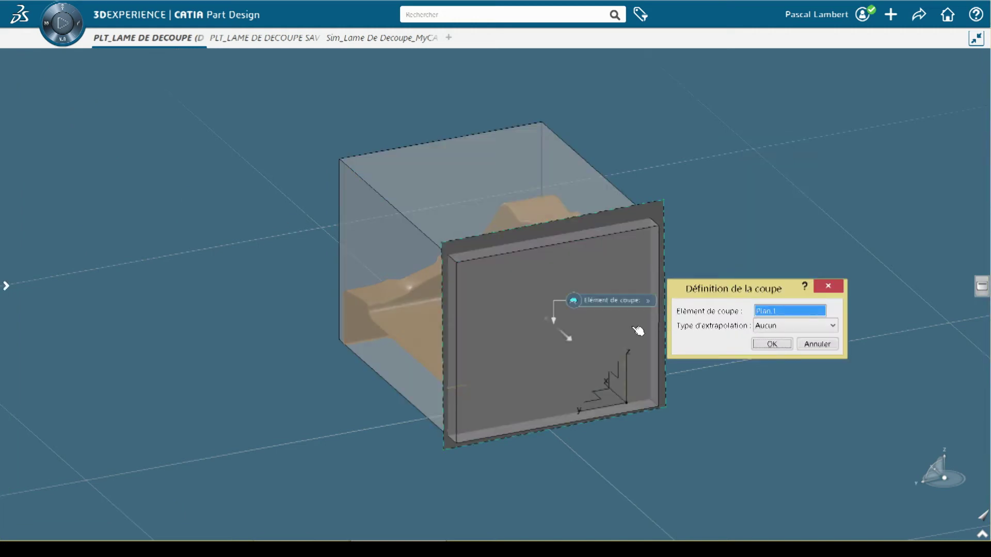
{"action": "left_click", "coordinate": [758, 344]}
- Hide the recognized plane and the main body, leaving only the half mesh in view
{"action": "left_click", "coordinate": [657, 381]}
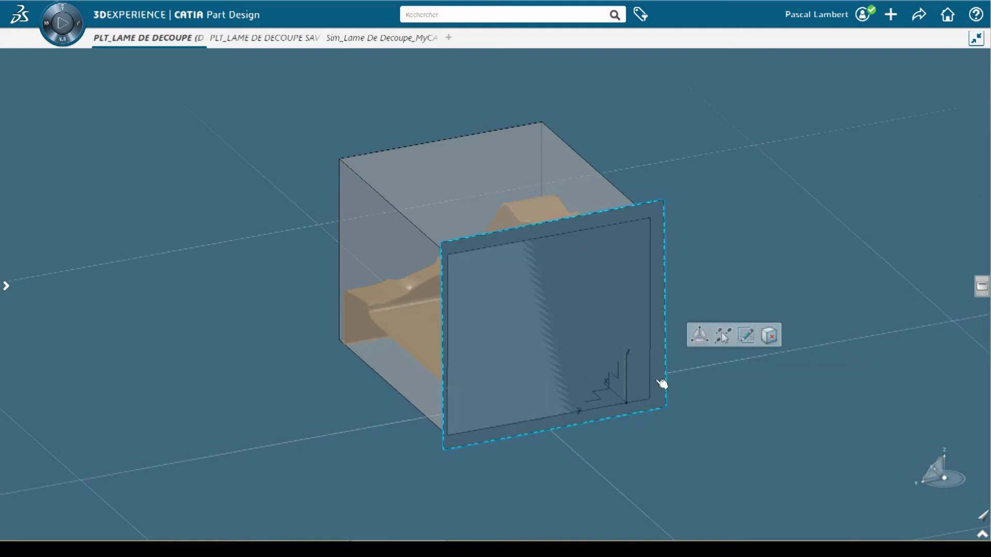
{"action": "key", "text": "space"}
{"action": "middle_click_drag", "start_coordinate": [442, 403], "coordinate": [618, 397]}
{"action": "left_click", "coordinate": [459, 412]}
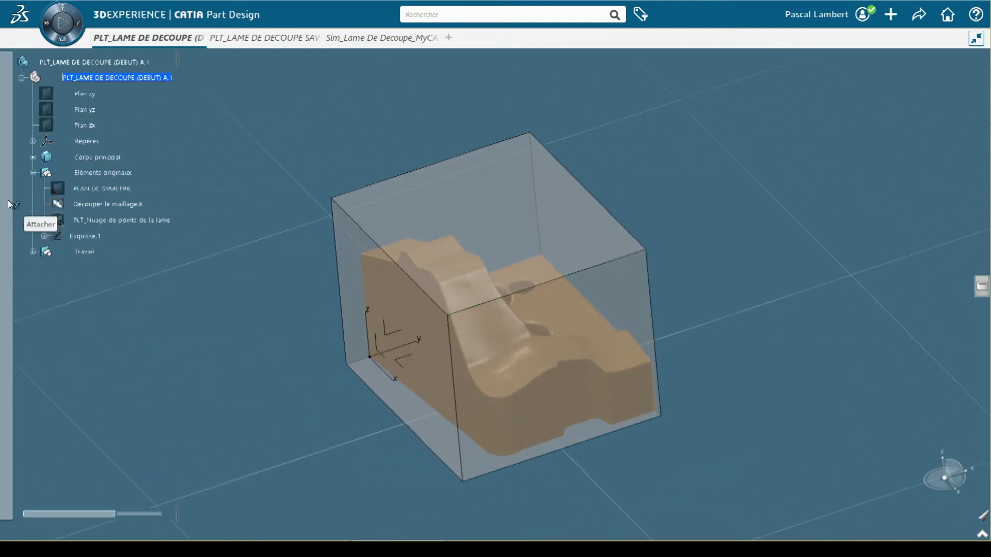
{"action": "left_click", "coordinate": [8, 200]}
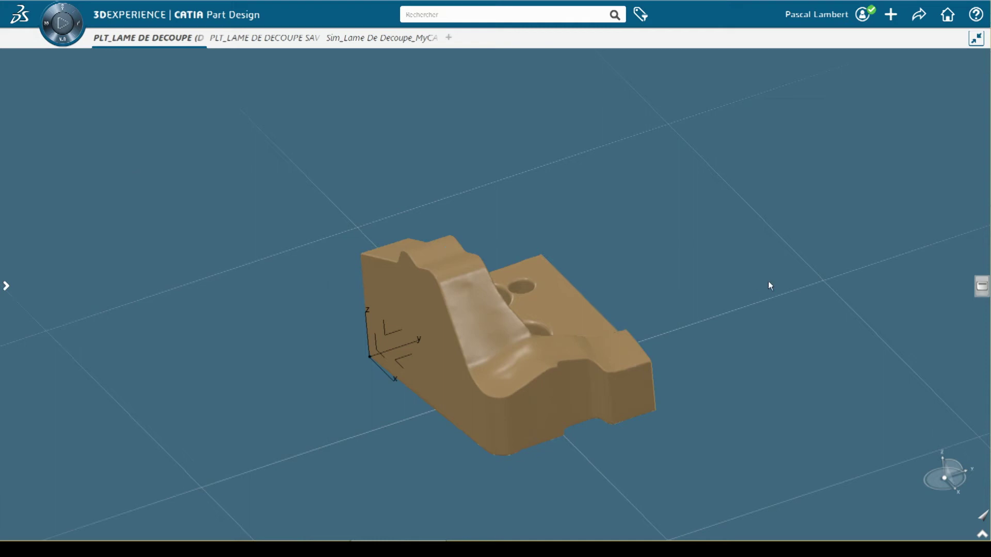
- Create a planar section of the mesh Découper le maillage.6 parallel to XY, raised through the lower outer wall and the large holes
{"action": "key", "text": "s"}
{"action": "left_click", "coordinate": [801, 201]}
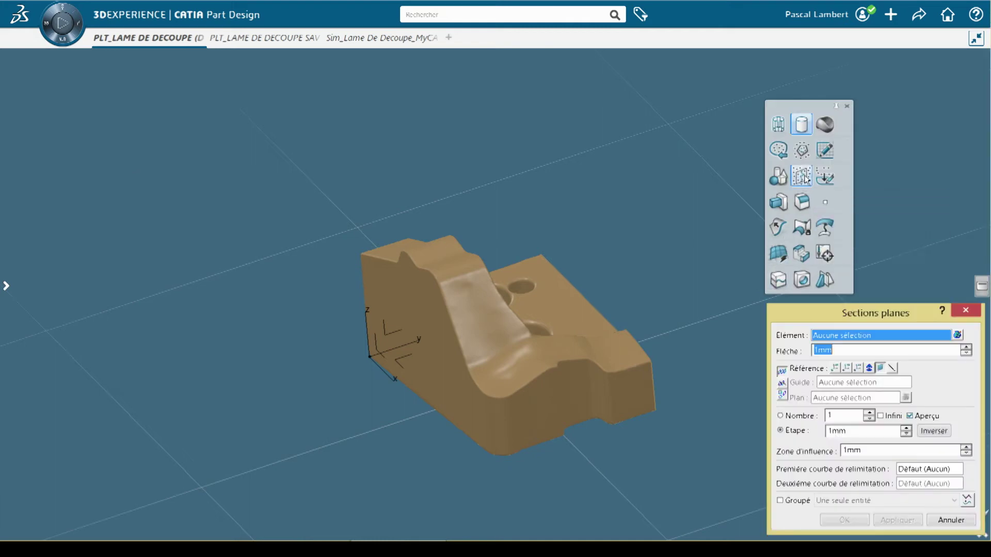
{"action": "left_click", "coordinate": [449, 377]}
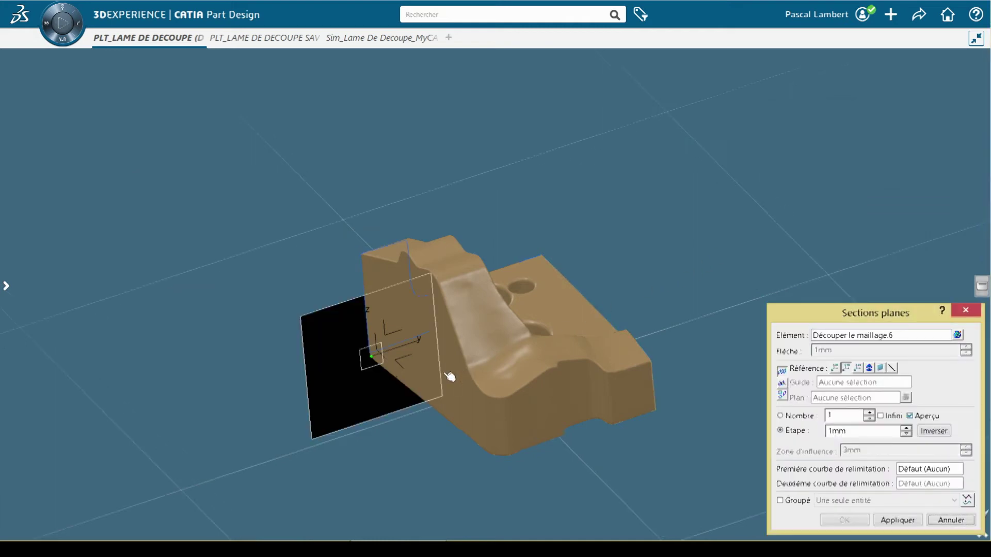
{"action": "left_click", "coordinate": [835, 368]}
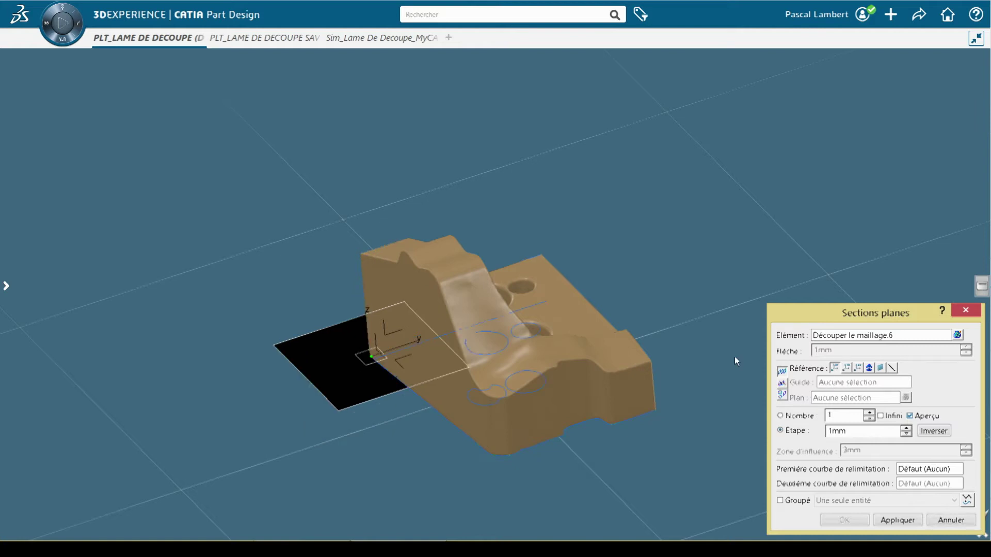
{"action": "left_click_drag", "start_coordinate": [371, 356], "coordinate": [373, 336]}
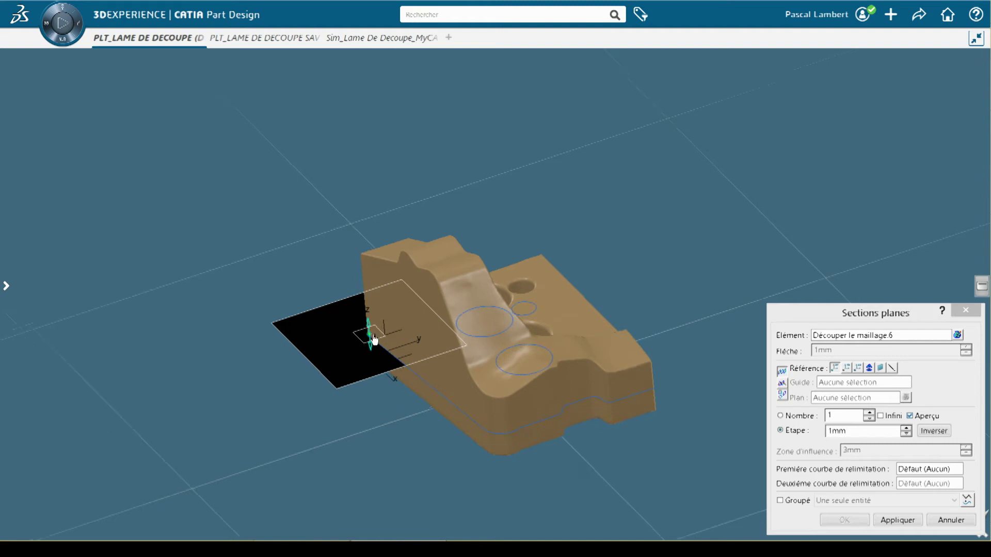
{"action": "left_click", "coordinate": [913, 520]}
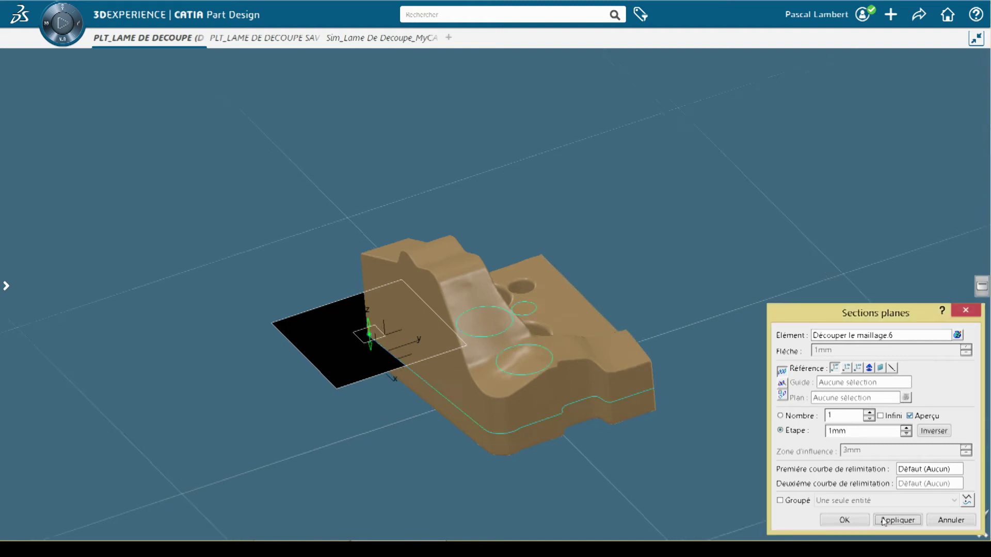
{"action": "left_click", "coordinate": [845, 521]}
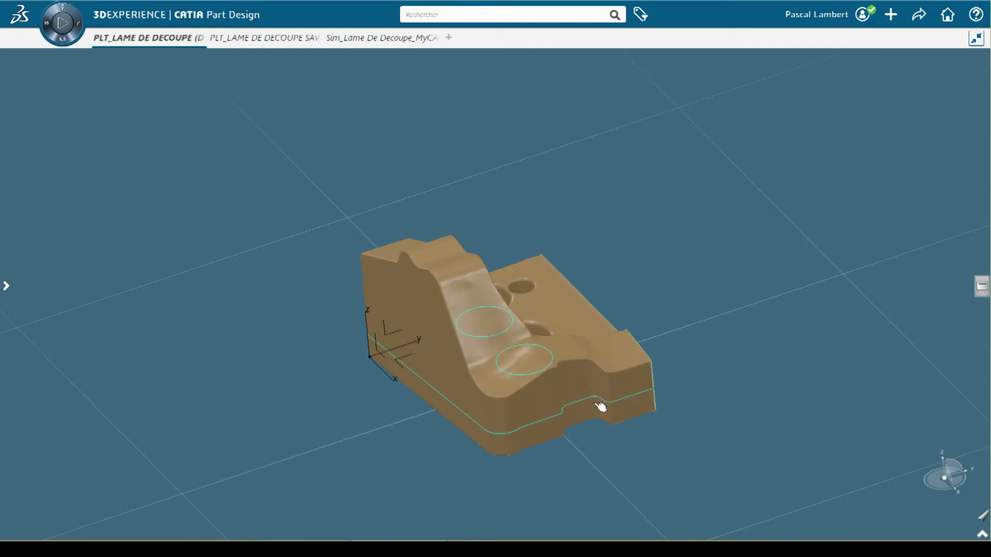
- Start a sketch from scan on the open outer outline of Sections planes.1
{"action": "scroll", "coordinate": [504, 380], "scroll_direction": "up", "scroll_amount": 5}
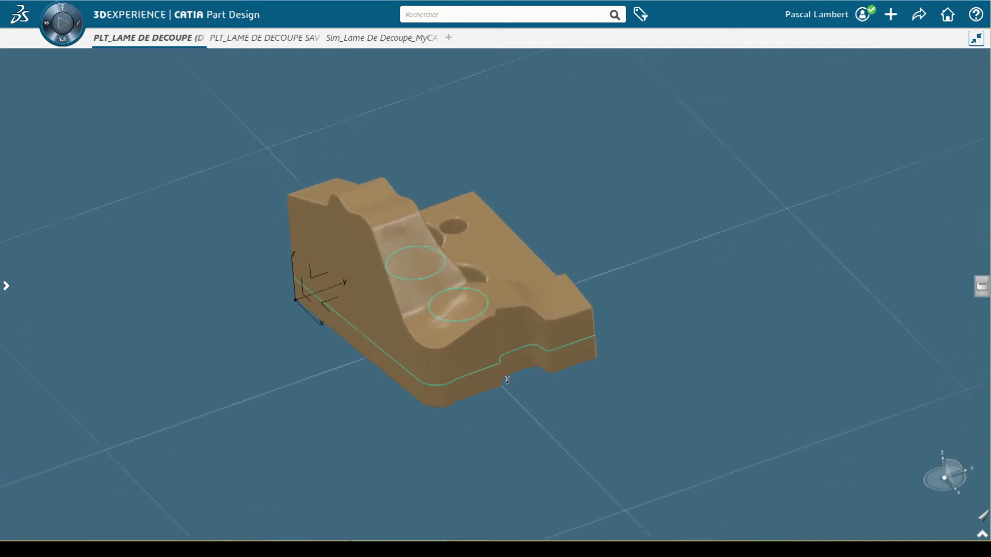
{"action": "middle_click_drag", "start_coordinate": [512, 339], "coordinate": [519, 334]}
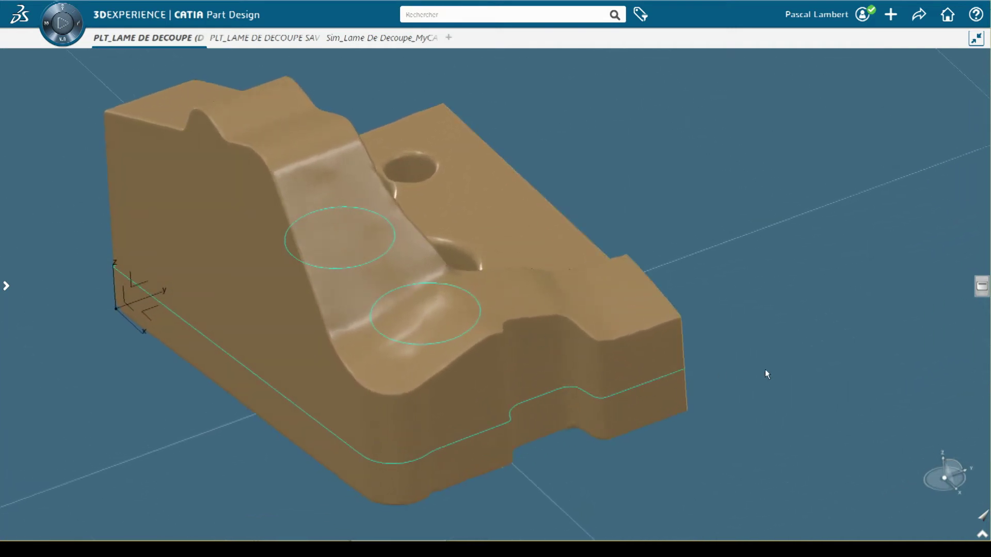
{"action": "key", "text": "space"}
{"action": "left_click", "coordinate": [840, 262]}
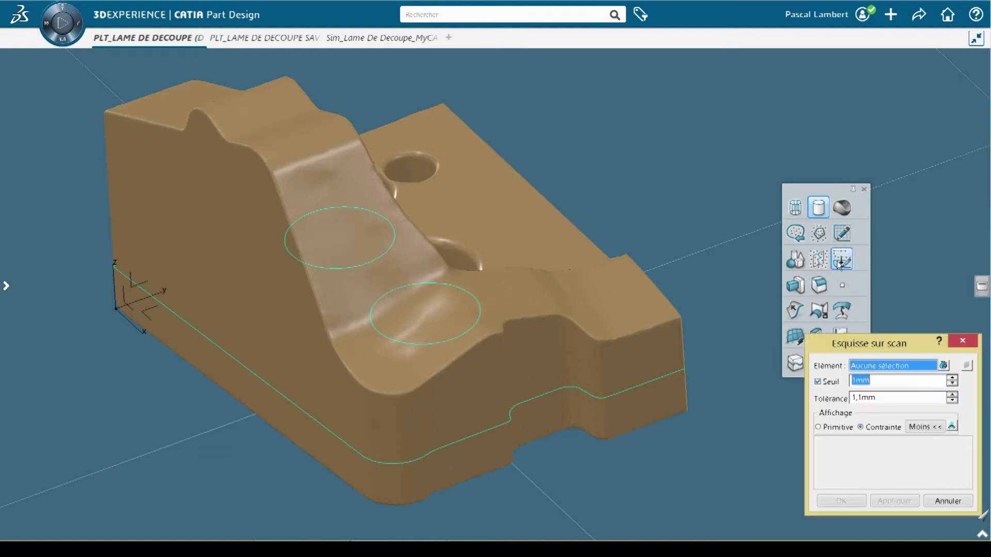
{"action": "left_click", "coordinate": [651, 388]}
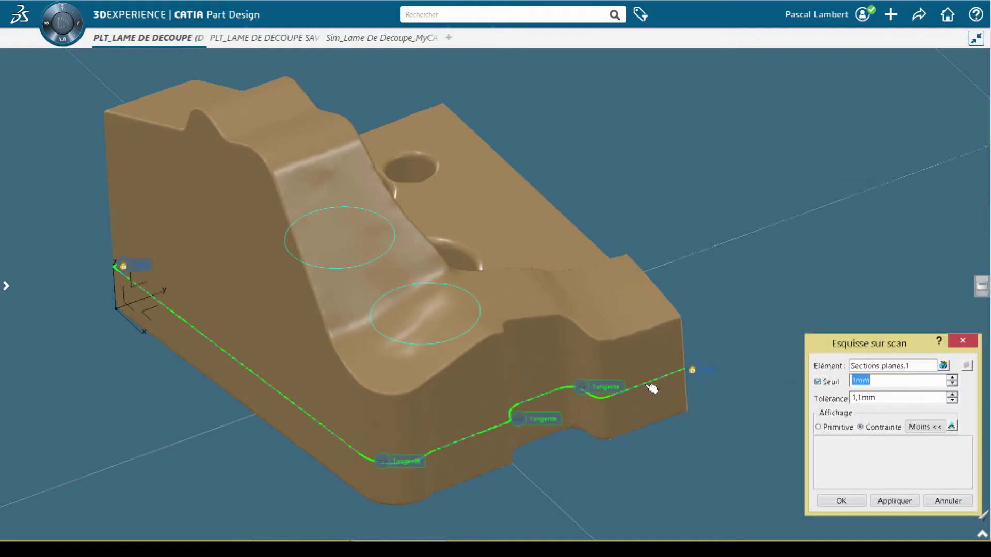
- Clear the outline's automatic segmentation and mark tangent segment points on the short straight end beside the notch
{"action": "middle_click_drag", "start_coordinate": [568, 330], "coordinate": [508, 459]}
{"action": "middle_click_drag", "start_coordinate": [496, 507], "coordinate": [453, 399]}
{"action": "right_click", "coordinate": [567, 370]}
{"action": "left_click", "coordinate": [580, 387]}
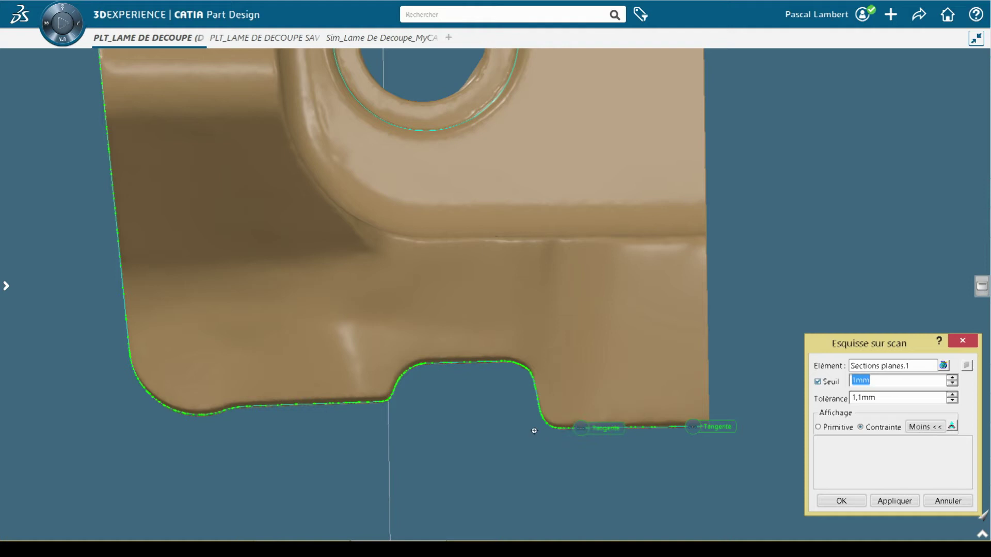
- Mark tangent segment points around the notch, at the ends of its rounded corners, flanks and straight middle
{"action": "scroll", "coordinate": [534, 430], "scroll_direction": "up", "scroll_amount": 5}
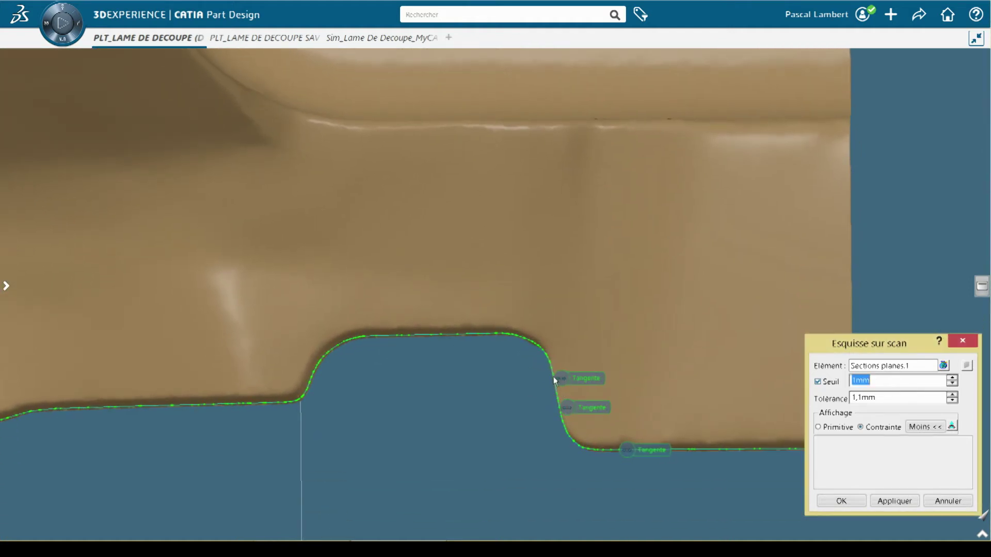
{"action": "left_click", "coordinate": [502, 336]}
{"action": "scroll", "coordinate": [377, 338], "scroll_direction": "up", "scroll_amount": 5}
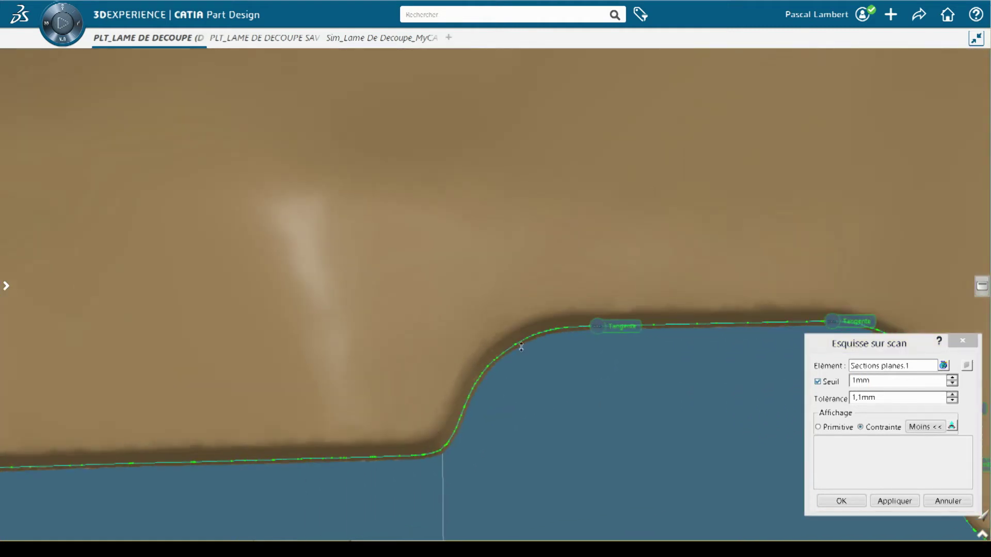
{"action": "left_click", "coordinate": [474, 396]}
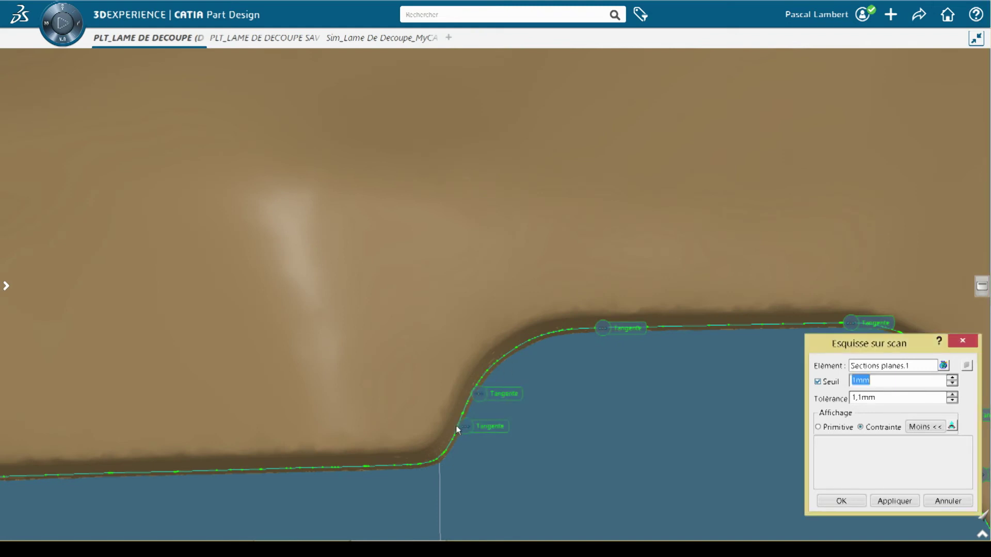
- Mark the remaining tangent segment points around the large rounded corner and on the long straight side, then create the sketch
{"action": "middle_click_drag", "start_coordinate": [373, 469], "coordinate": [703, 345]}
{"action": "middle_click_drag", "start_coordinate": [342, 447], "coordinate": [580, 450]}
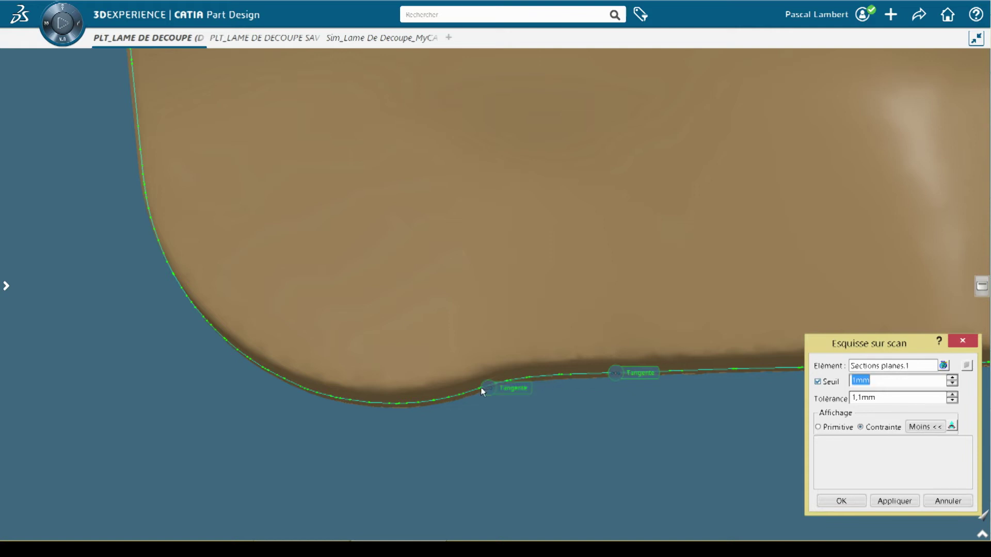
{"action": "middle_click_drag", "start_coordinate": [290, 246], "coordinate": [415, 387]}
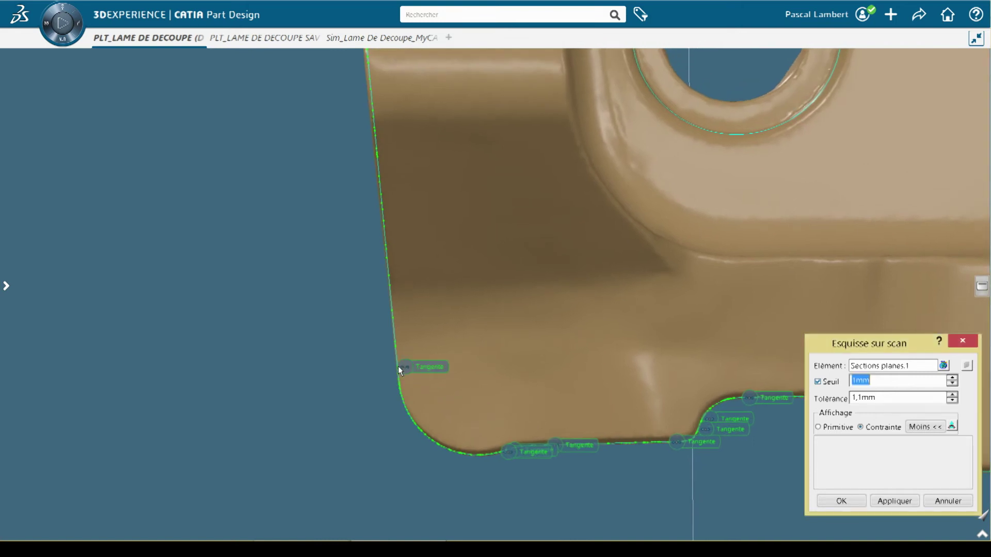
{"action": "middle_click_drag", "start_coordinate": [451, 270], "coordinate": [415, 376]}
{"action": "scroll", "coordinate": [415, 377], "scroll_direction": "down", "scroll_amount": 5}
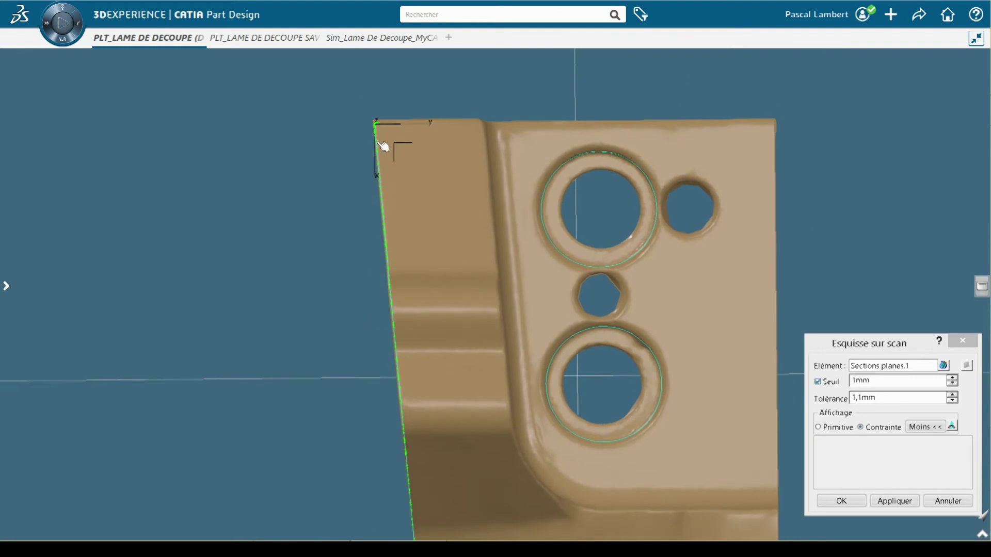
{"action": "middle_click_drag", "start_coordinate": [496, 301], "coordinate": [462, 163]}
{"action": "left_click", "coordinate": [895, 502]}
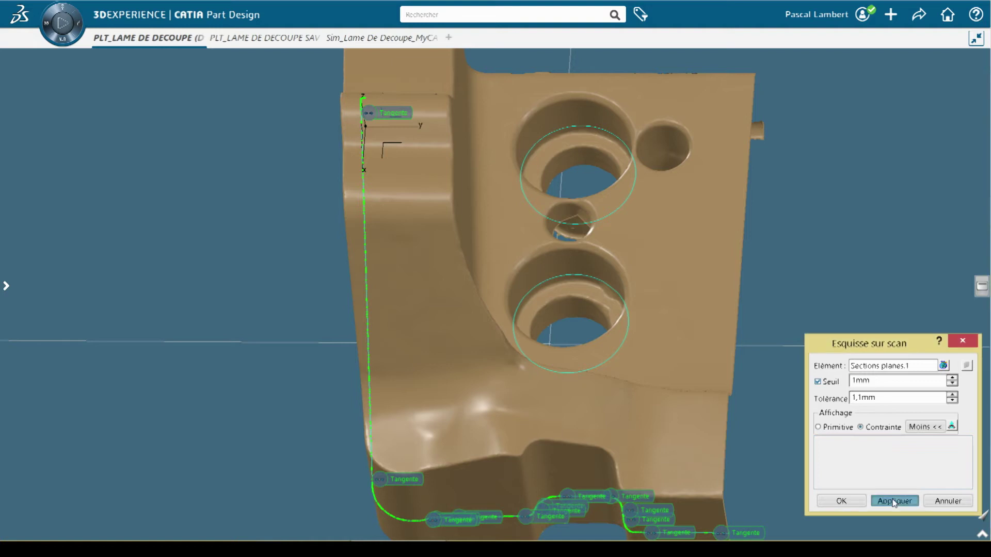
{"action": "left_click", "coordinate": [841, 501]}
- Open the scan sketch for editing and extend its short straight end line past the mesh's edge
{"action": "middle_click_drag", "start_coordinate": [761, 470], "coordinate": [538, 423]}
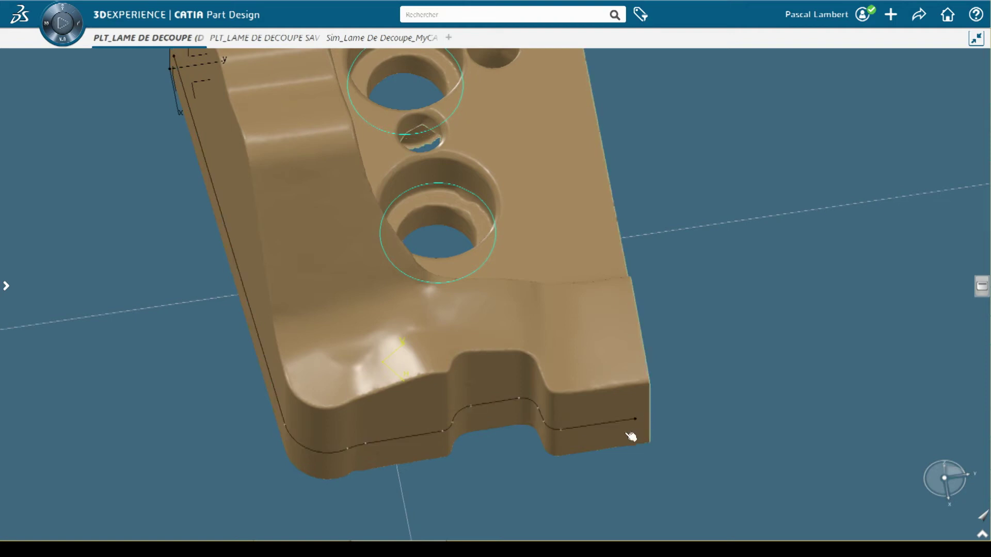
{"action": "left_click", "coordinate": [604, 429]}
{"action": "double_click", "coordinate": [602, 428]}
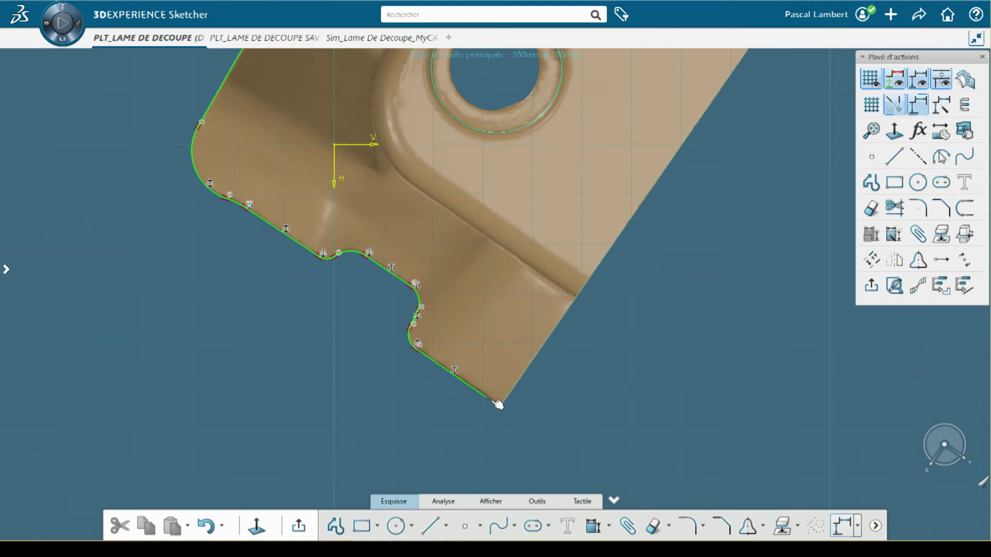
{"action": "left_click_drag", "start_coordinate": [498, 404], "coordinate": [537, 434]}
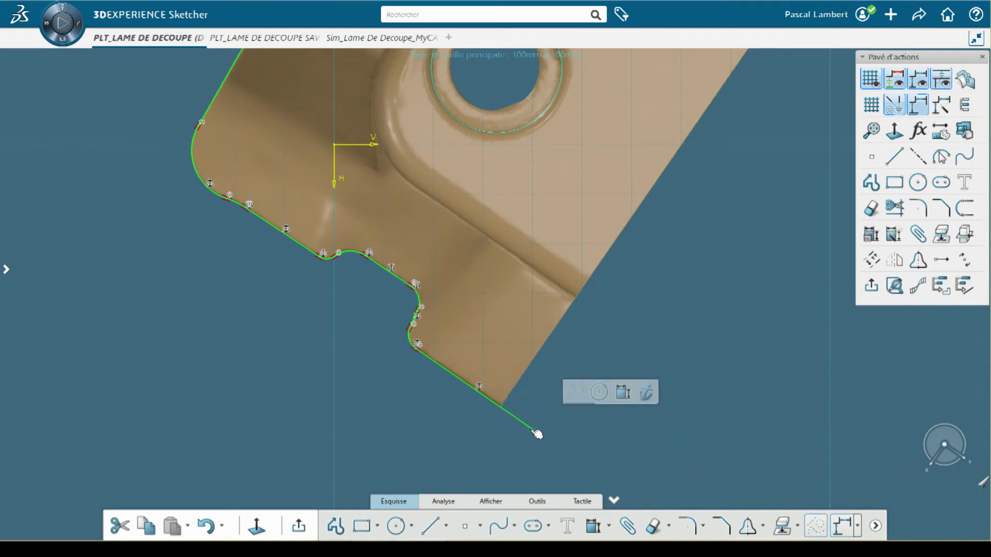
- Extend the outline sketch's long straight side past the mesh's far corner and exit the sketch
{"action": "middle_click_drag", "start_coordinate": [496, 158], "coordinate": [427, 534]}
{"action": "middle_click_drag", "start_coordinate": [468, 209], "coordinate": [507, 406]}
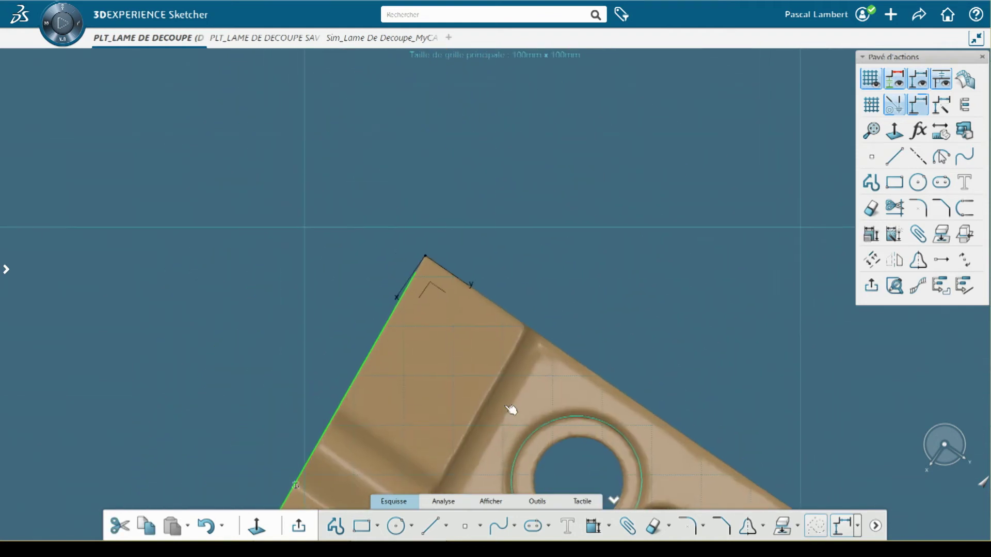
{"action": "left_click_drag", "start_coordinate": [423, 277], "coordinate": [451, 209]}
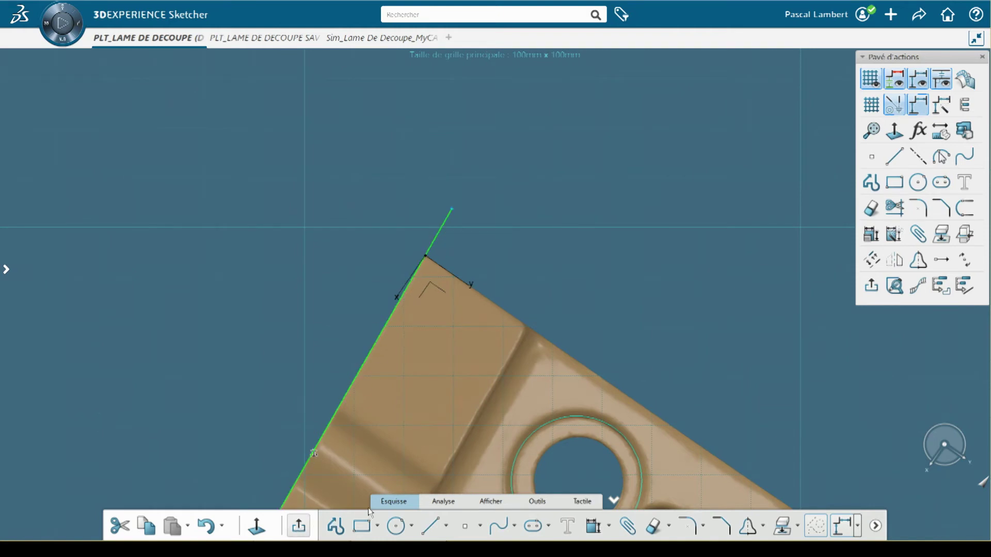
{"action": "mouse_move", "coordinate": [695, 357]}
{"action": "middle_mouse_down"}
{"action": "mouse_move", "coordinate": [712, 403]}
{"action": "mouse_move", "coordinate": [588, 364]}
{"action": "mouse_move", "coordinate": [586, 373]}
{"action": "middle_mouse_up"}
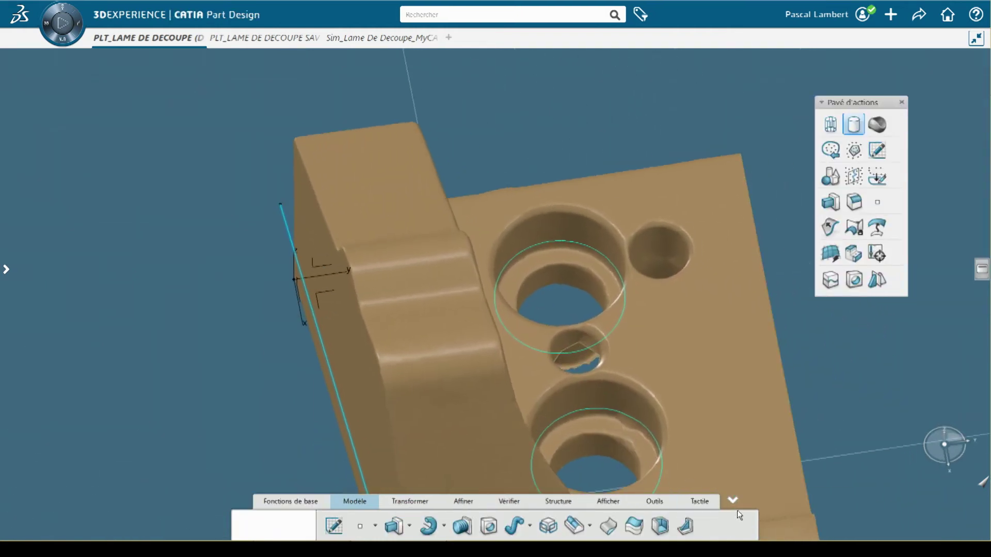
- Extrude the outline sketch as a surface, showing the main body for reference, with limits of 90 mm and 24 mm extending past the block
{"action": "left_click", "coordinate": [735, 503]}
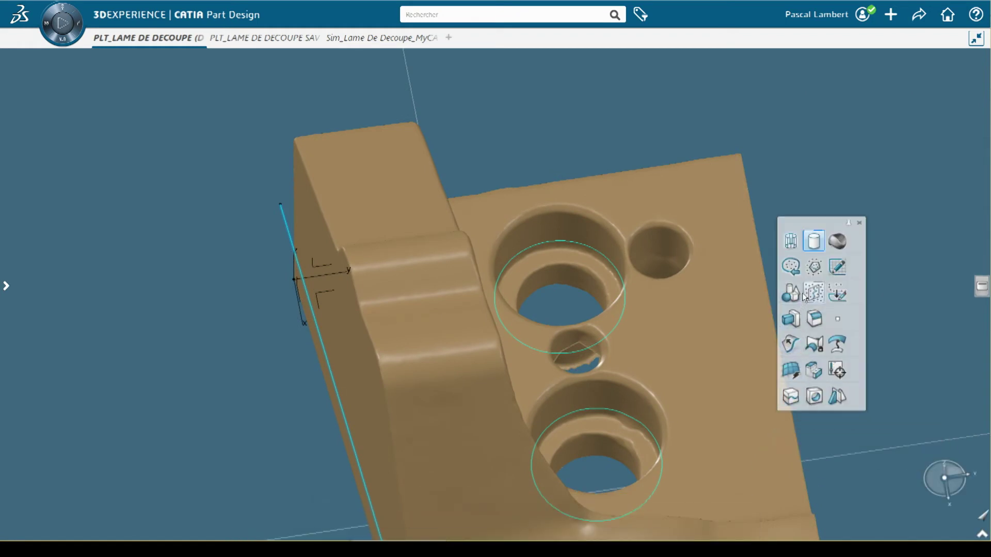
{"action": "left_click", "coordinate": [798, 319]}
{"action": "middle_click_drag", "start_coordinate": [682, 441], "coordinate": [406, 350]}
{"action": "left_click", "coordinate": [7, 248]}
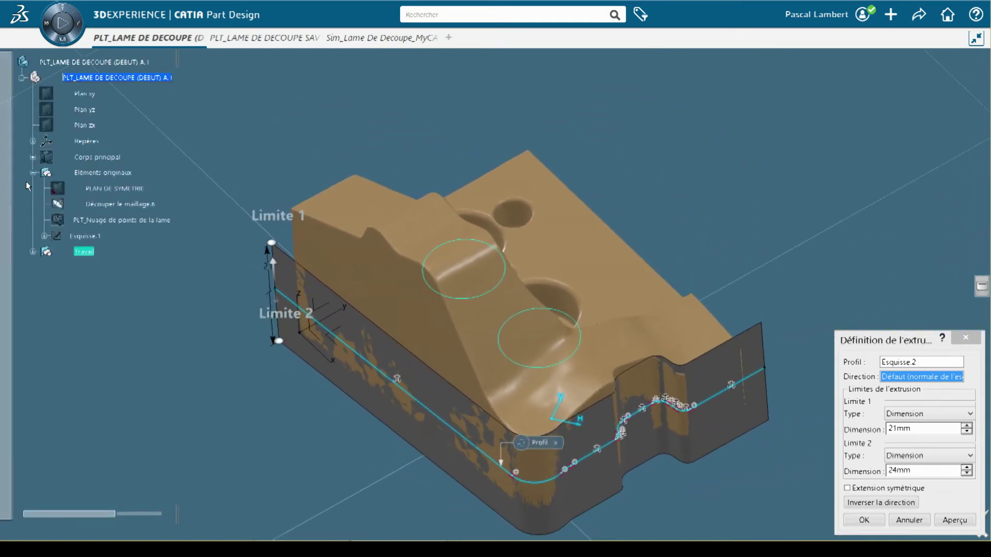
{"action": "right_click", "coordinate": [86, 156]}
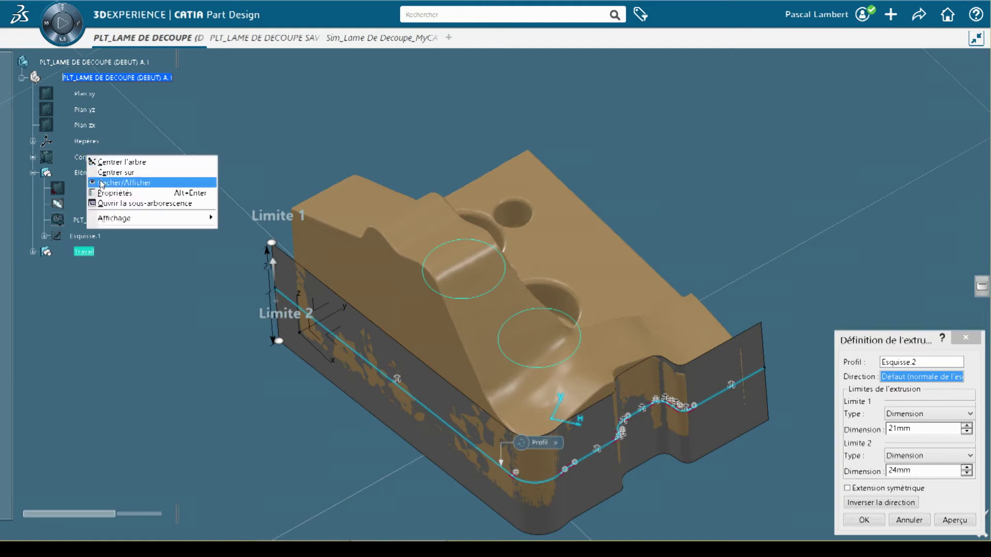
{"action": "left_click", "coordinate": [104, 183]}
{"action": "left_click_drag", "start_coordinate": [293, 251], "coordinate": [319, 94]}
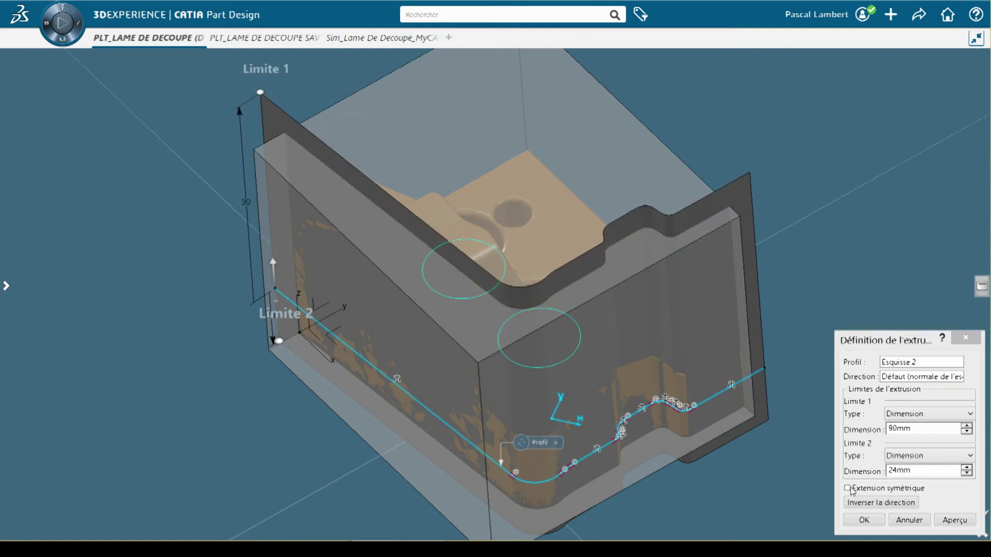
{"action": "left_click", "coordinate": [861, 521]}
- Hide the outline sketch used as the extrusion profile
{"action": "left_click", "coordinate": [724, 397]}
{"action": "key", "text": "space"}
{"action": "middle_click_drag", "start_coordinate": [726, 425], "coordinate": [686, 450]}
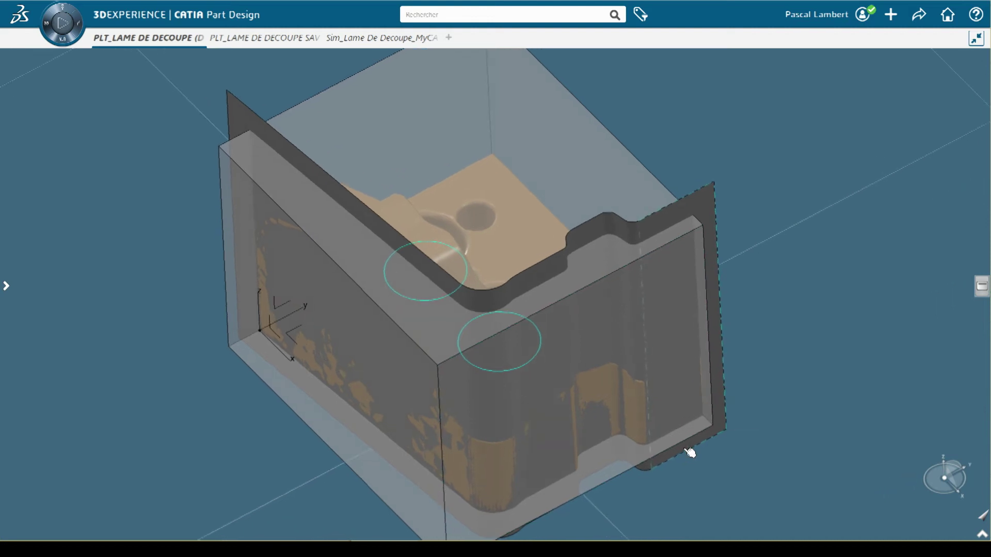
- Split the main body with the extruded outline surface, keeping the side that contains the blade
{"action": "left_click", "coordinate": [2, 239]}
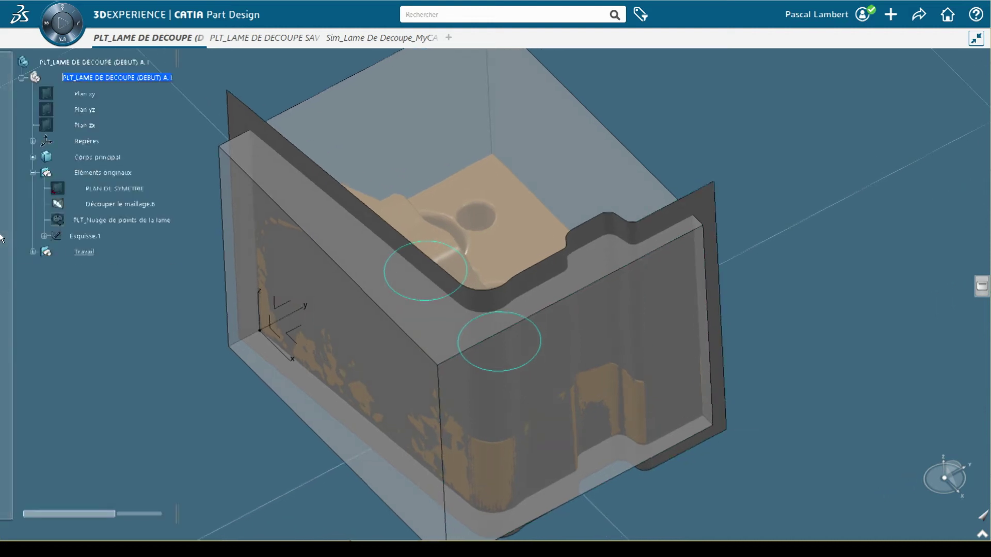
{"action": "left_click", "coordinate": [100, 157]}
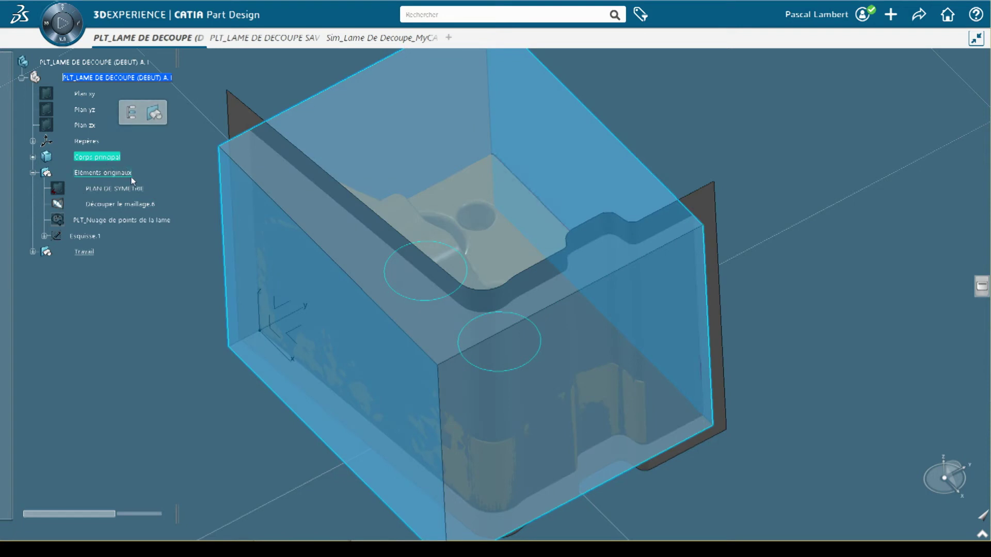
{"action": "left_click", "coordinate": [788, 309]}
{"action": "key", "text": "s"}
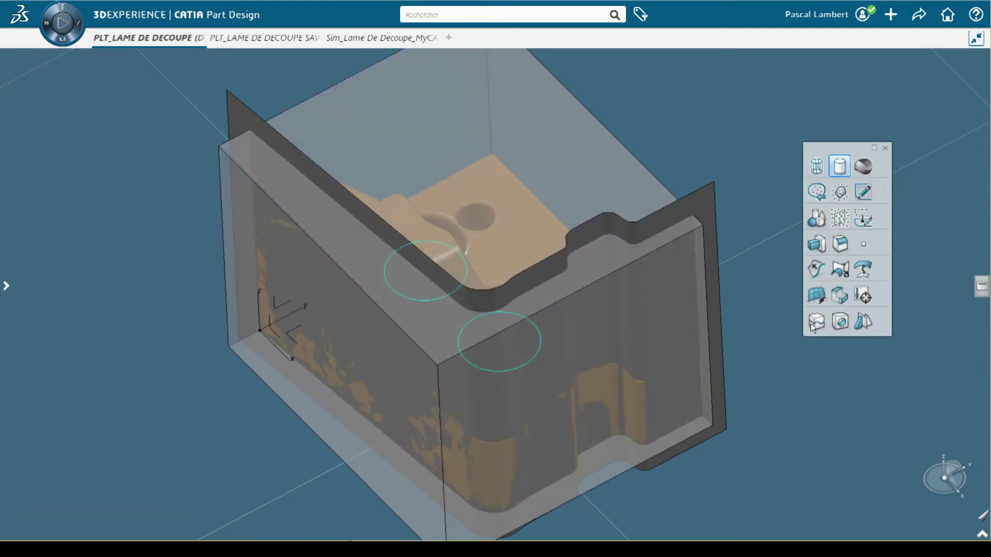
{"action": "left_click", "coordinate": [814, 323]}
{"action": "left_click", "coordinate": [718, 392]}
{"action": "left_click", "coordinate": [665, 391]}
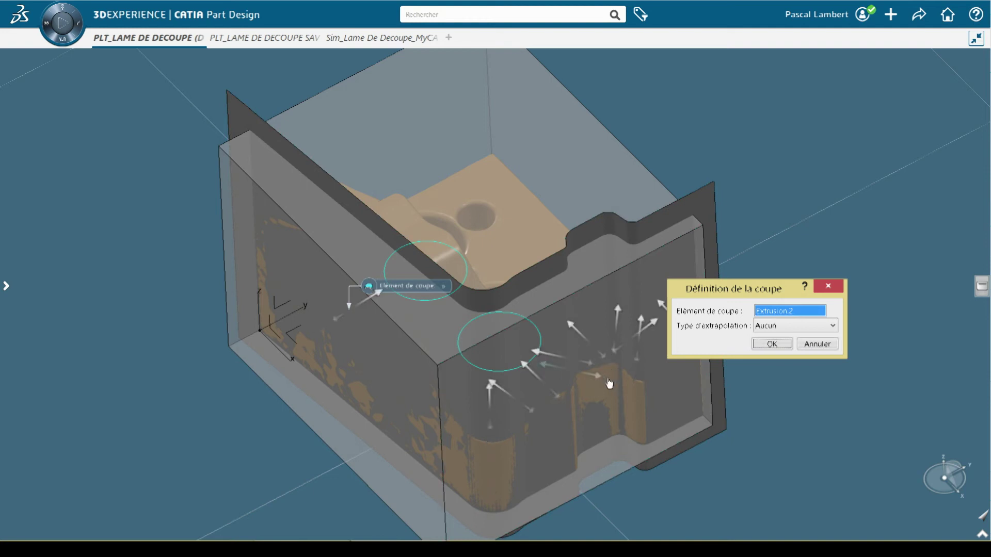
{"action": "left_click", "coordinate": [772, 344]}
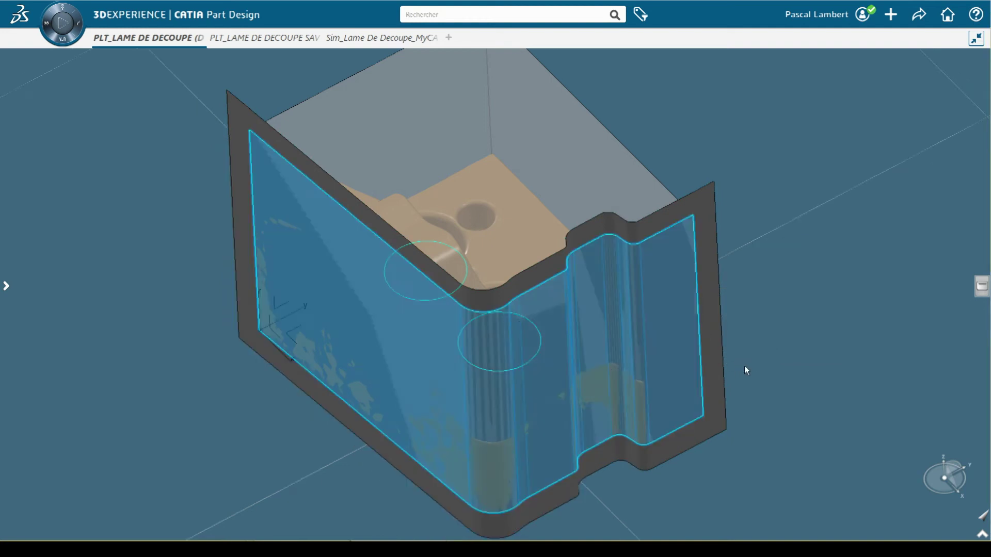
- Hide the extruded outline surface used for the split
{"action": "left_click", "coordinate": [724, 391]}
{"action": "right_click", "coordinate": [725, 414]}
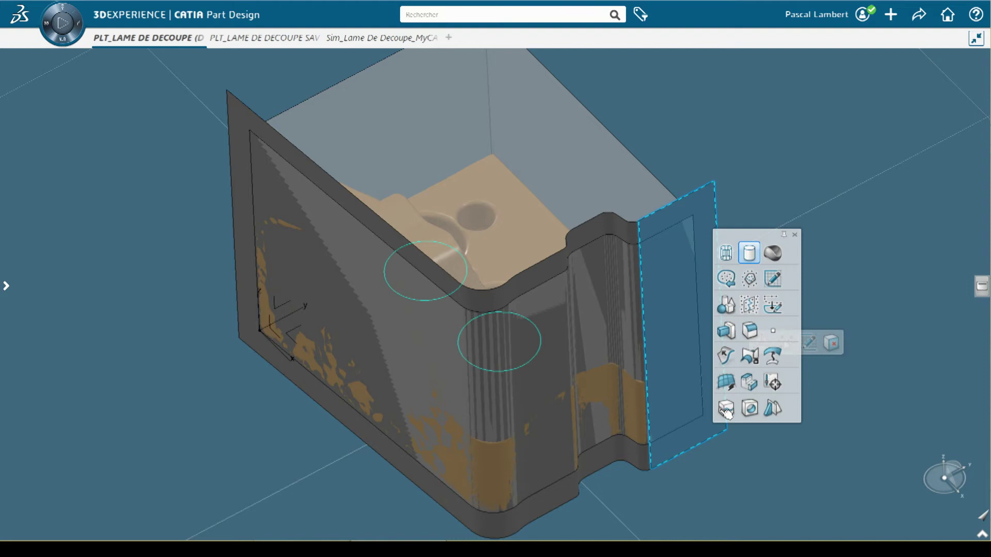
{"action": "left_click", "coordinate": [708, 461]}
{"action": "left_click", "coordinate": [702, 439]}
{"action": "key", "text": "space"}
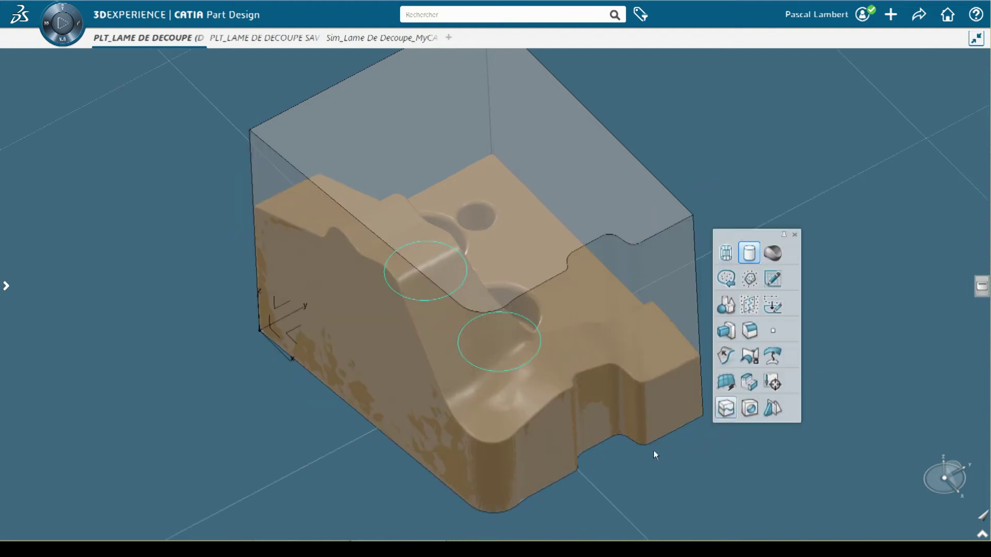
- Hide the main body so that the mesh's recessed pocket side is exposed
{"action": "middle_click_drag", "start_coordinate": [597, 447], "coordinate": [485, 356]}
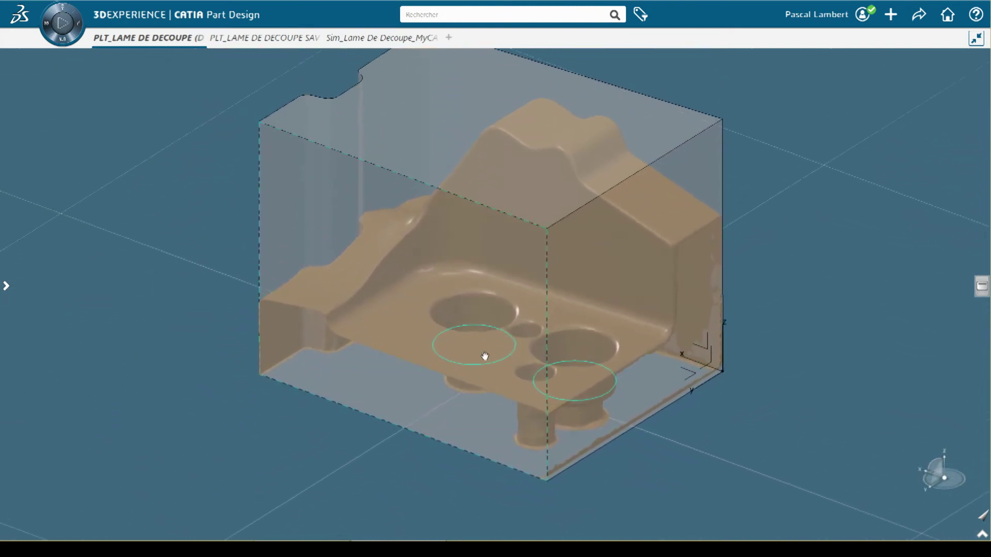
{"action": "left_click", "coordinate": [6, 285]}
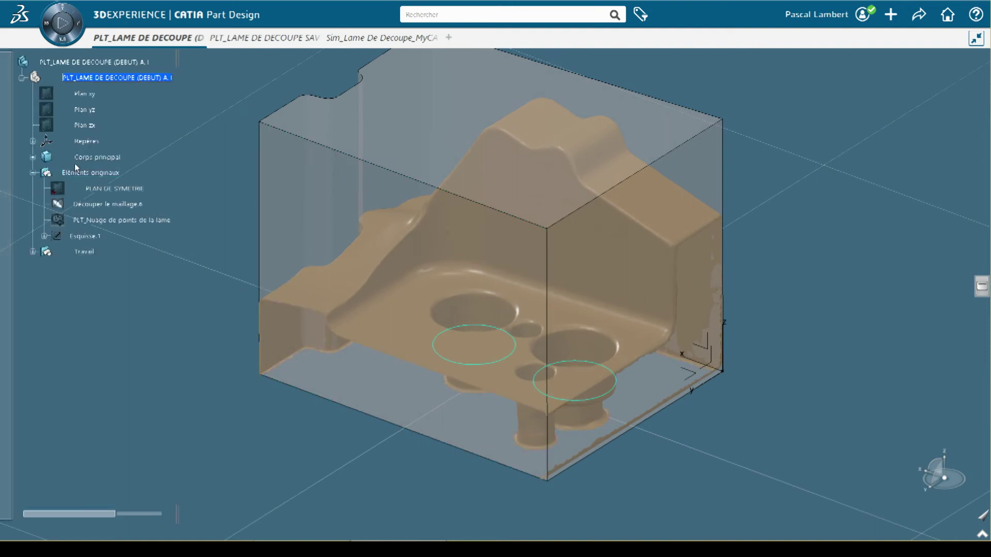
{"action": "left_click", "coordinate": [96, 157]}
{"action": "key", "text": "space"}
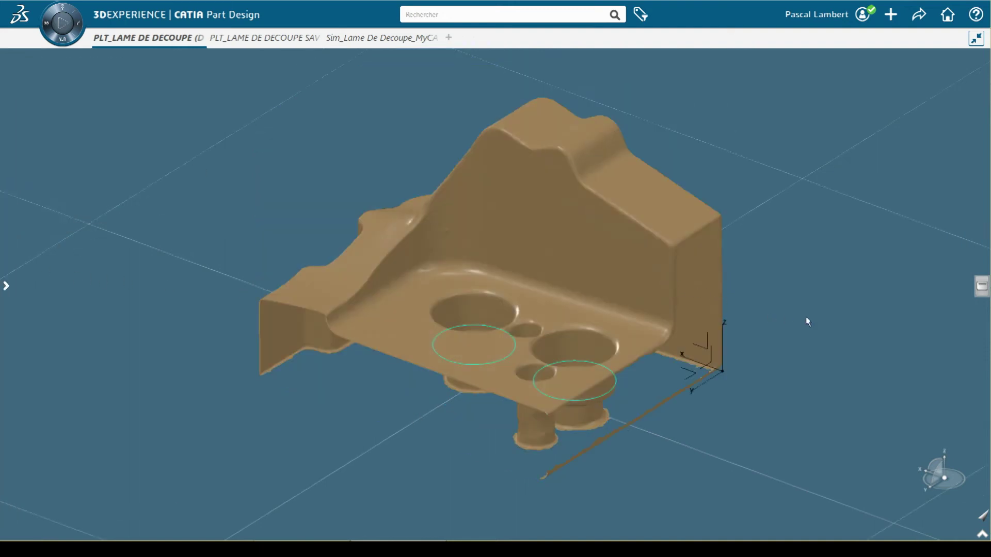
- Create a horizontal planar section of the trimmed mesh, with its plane raised to just above the pocket floor
{"action": "key", "text": "s"}
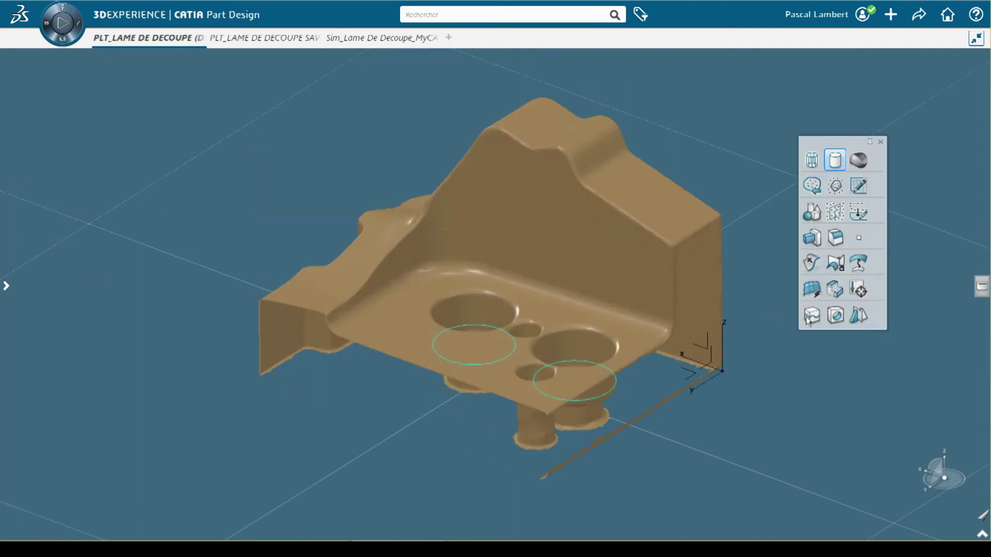
{"action": "left_click", "coordinate": [834, 213]}
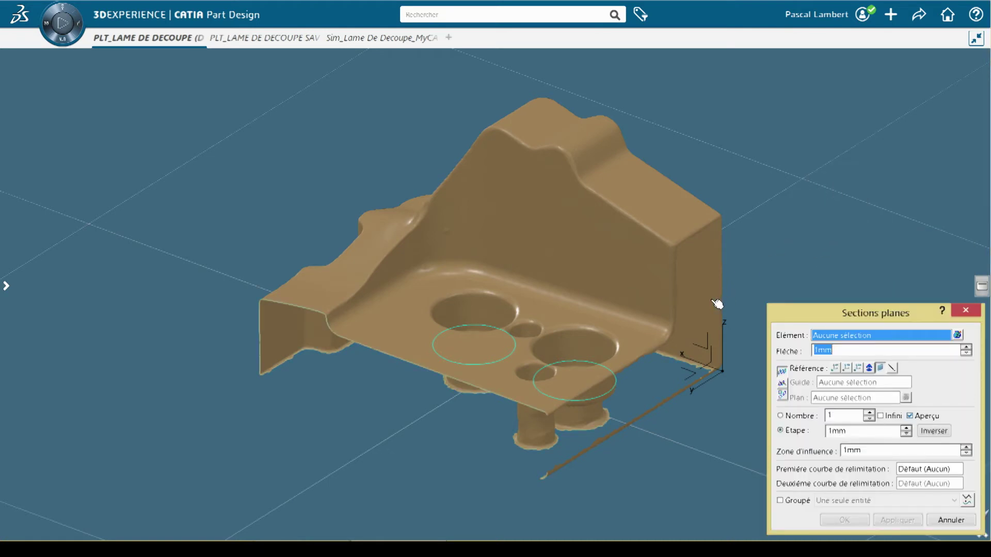
{"action": "left_click", "coordinate": [836, 369]}
{"action": "left_click_drag", "start_coordinate": [729, 378], "coordinate": [723, 299]}
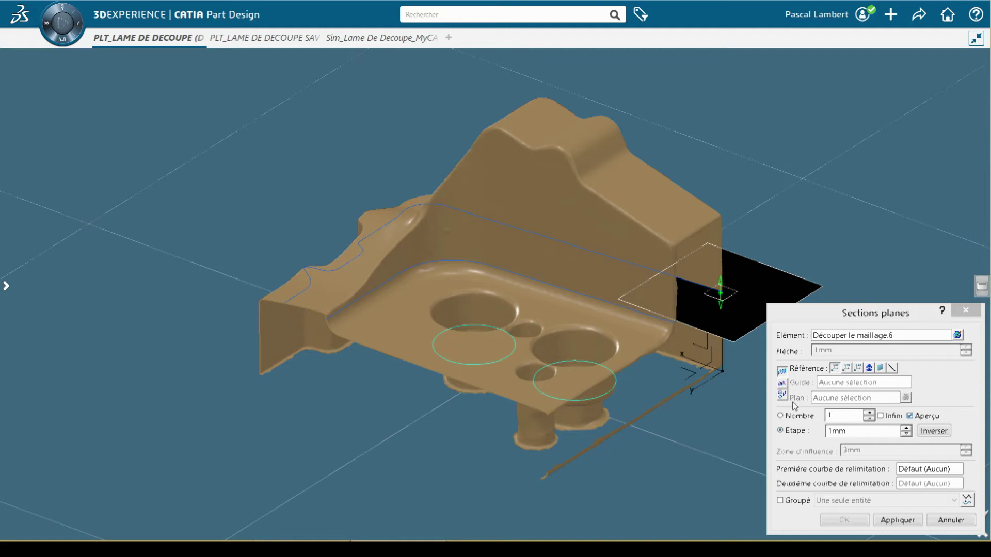
{"action": "left_click", "coordinate": [892, 517]}
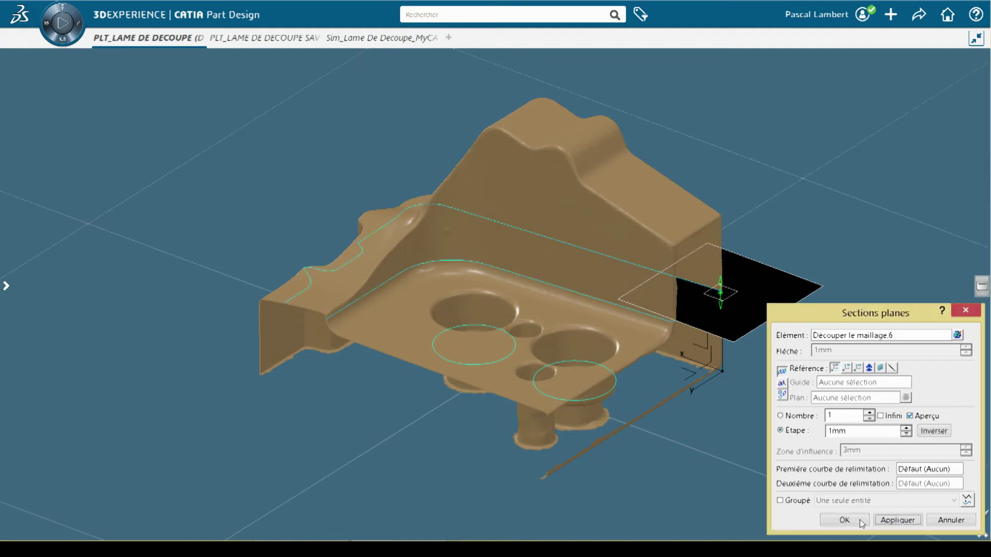
{"action": "left_click", "coordinate": [845, 520]}
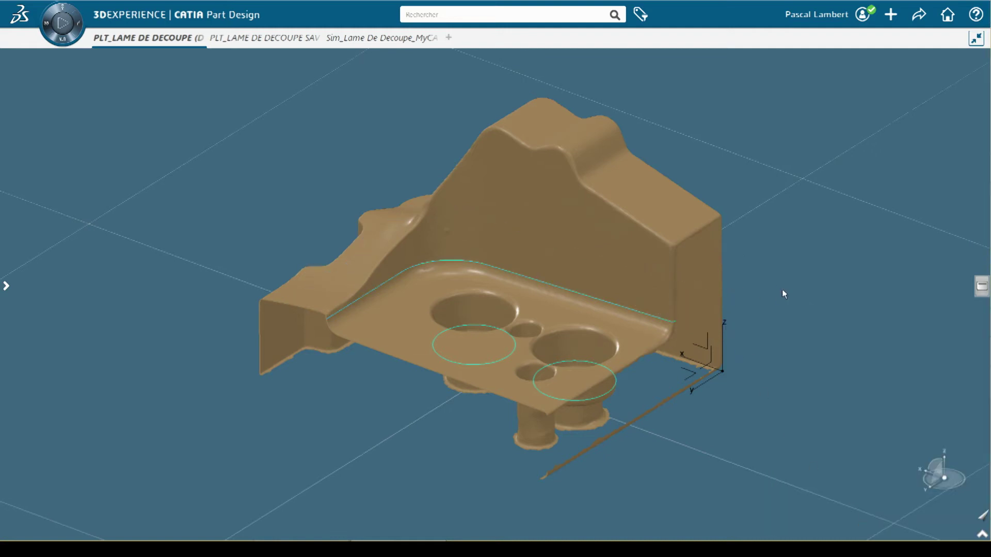
- Create a scan sketch from the pocket wall section, replacing the automatic segmentation with tangent points on both straight sides and at the rounded corner's ends
{"action": "key", "text": "w"}
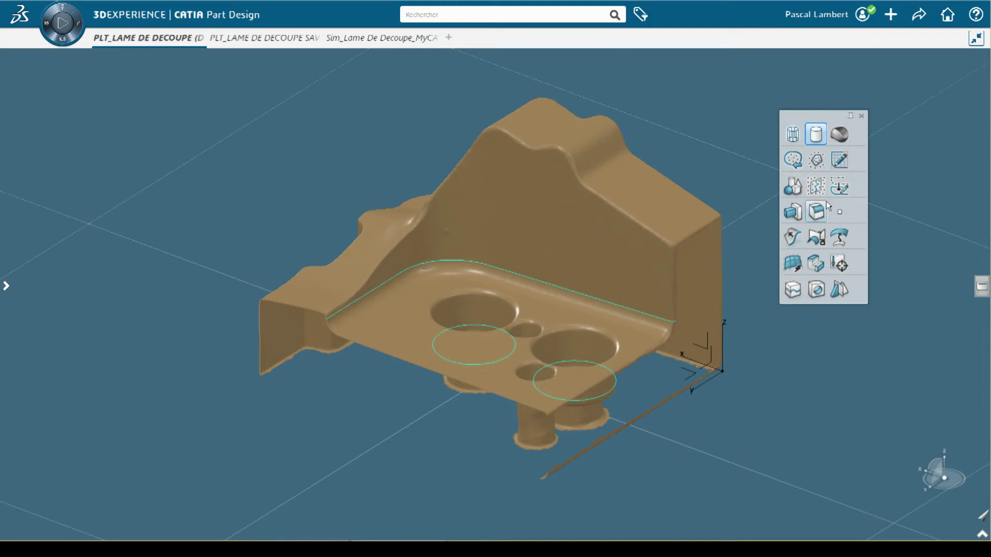
{"action": "left_click", "coordinate": [840, 186]}
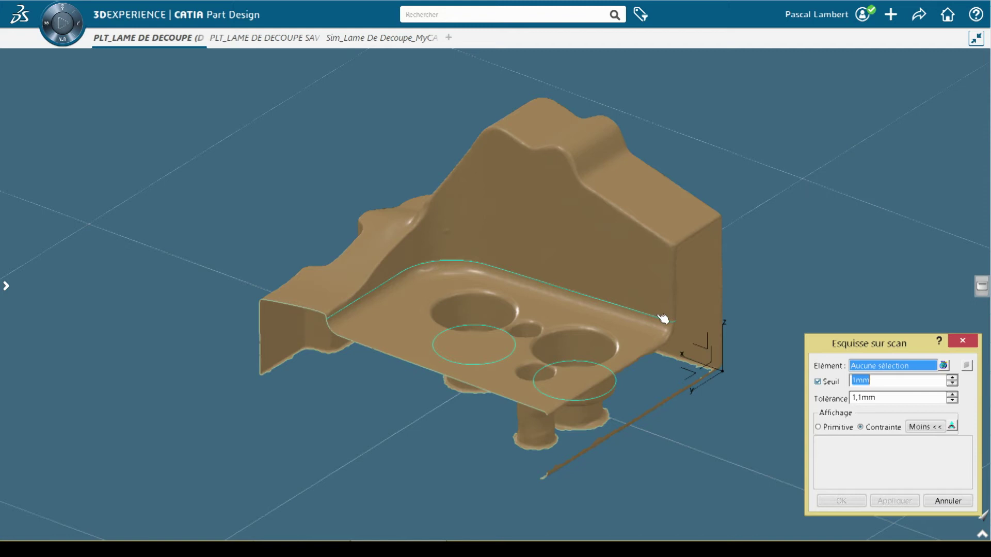
{"action": "left_click", "coordinate": [662, 320]}
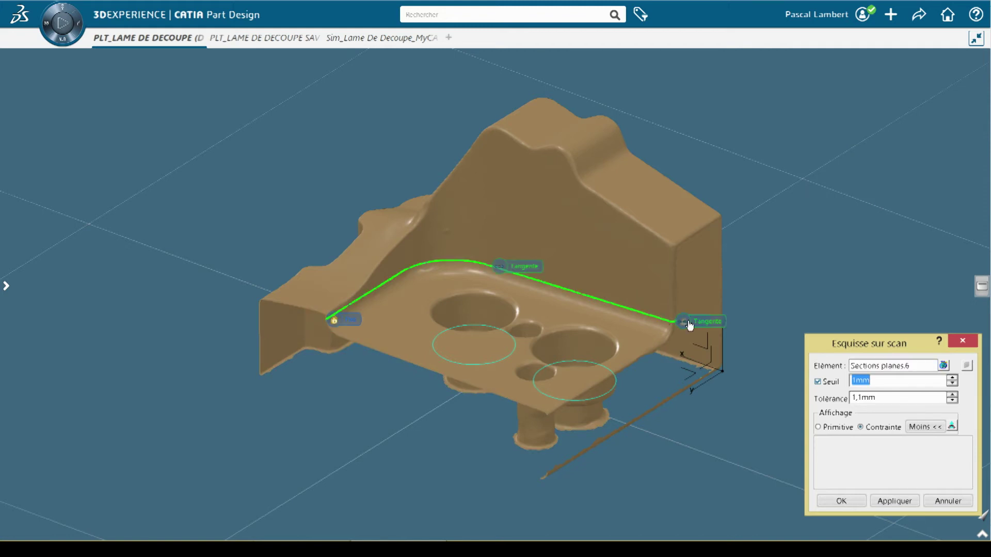
{"action": "right_click", "coordinate": [712, 323]}
{"action": "left_click", "coordinate": [733, 336]}
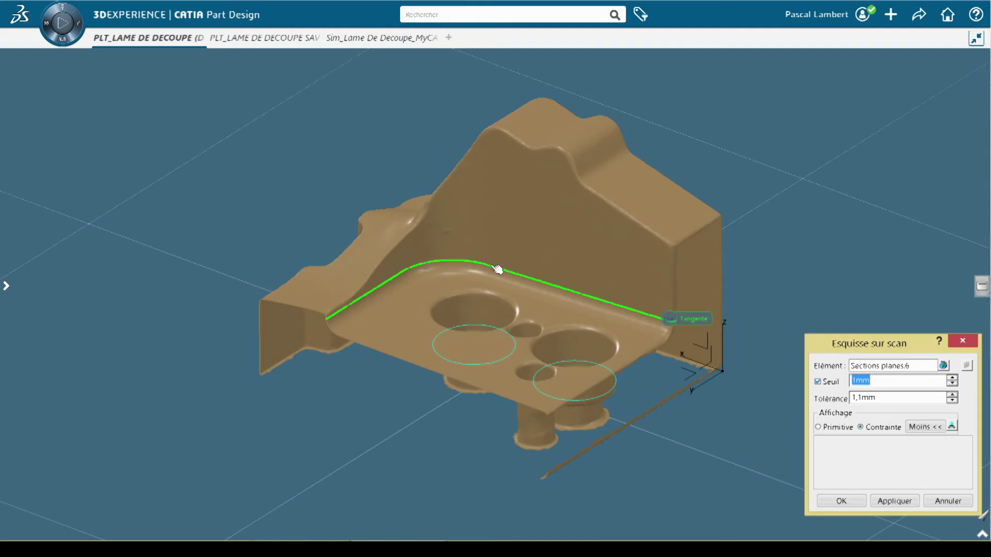
{"action": "right_click", "coordinate": [355, 317]}
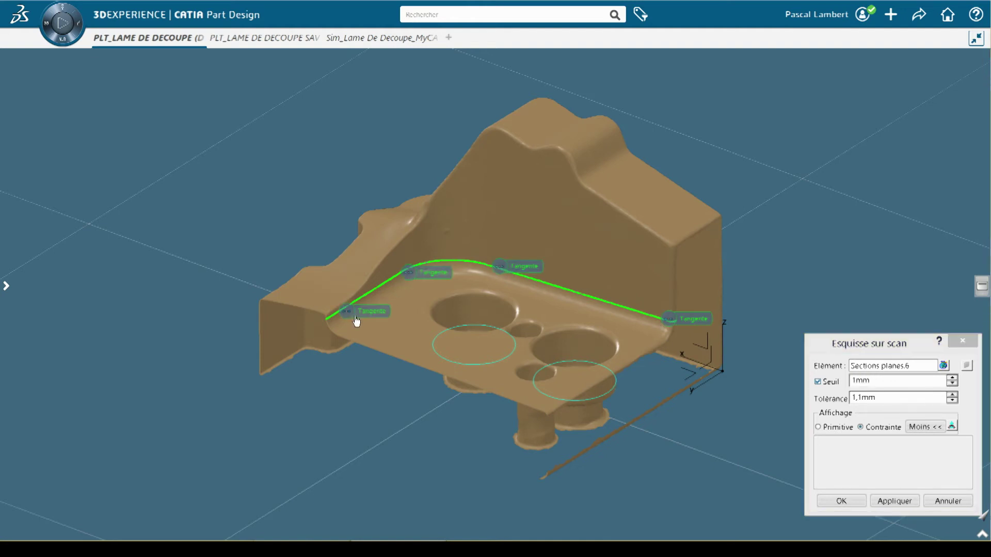
{"action": "left_click", "coordinate": [880, 503]}
{"action": "left_click", "coordinate": [842, 501]}
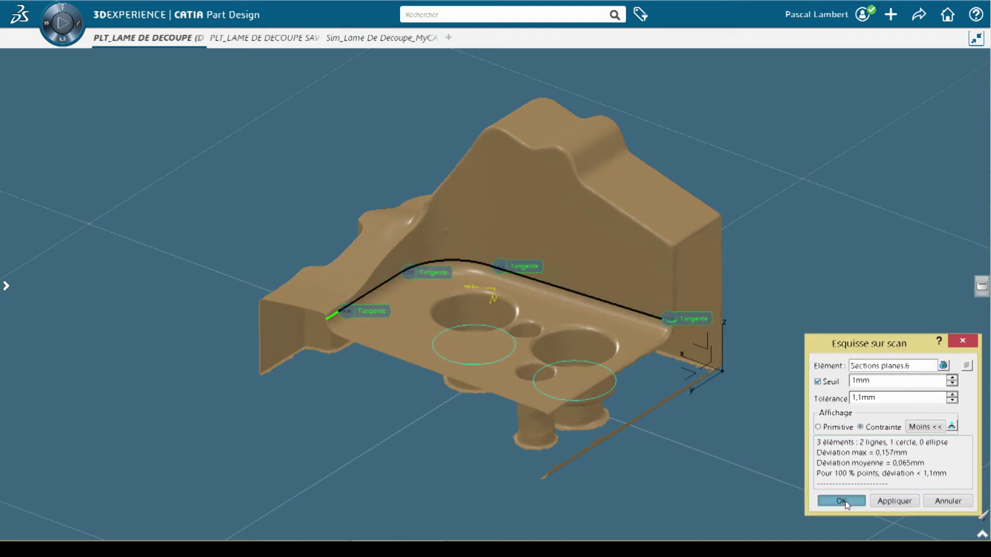
- Open the pocket wall sketch for editing, extend both straight lines past the mesh's edges, and exit the sketch
{"action": "left_click", "coordinate": [661, 320]}
{"action": "double_click", "coordinate": [661, 321]}
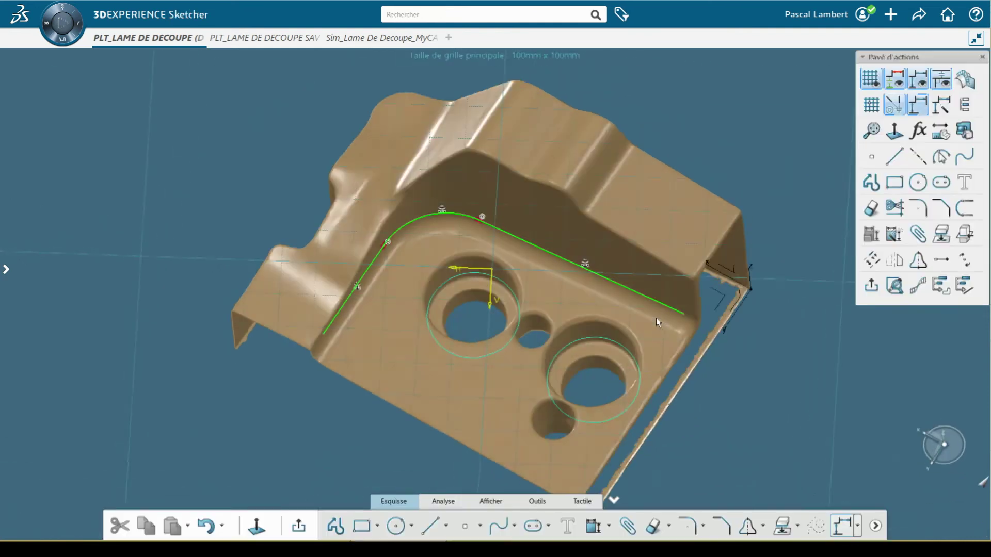
{"action": "left_click_drag", "start_coordinate": [680, 335], "coordinate": [712, 355]}
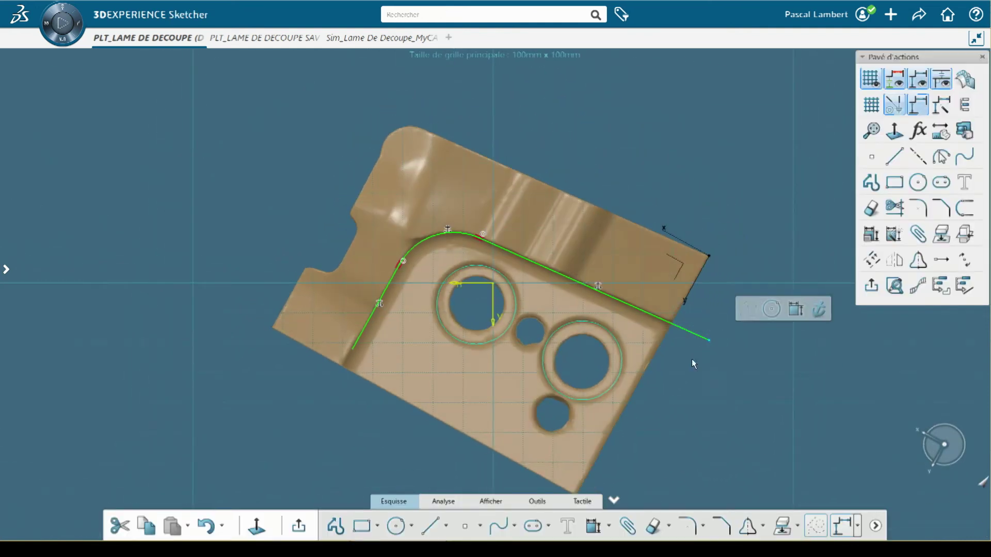
{"action": "left_click_drag", "start_coordinate": [356, 354], "coordinate": [327, 395]}
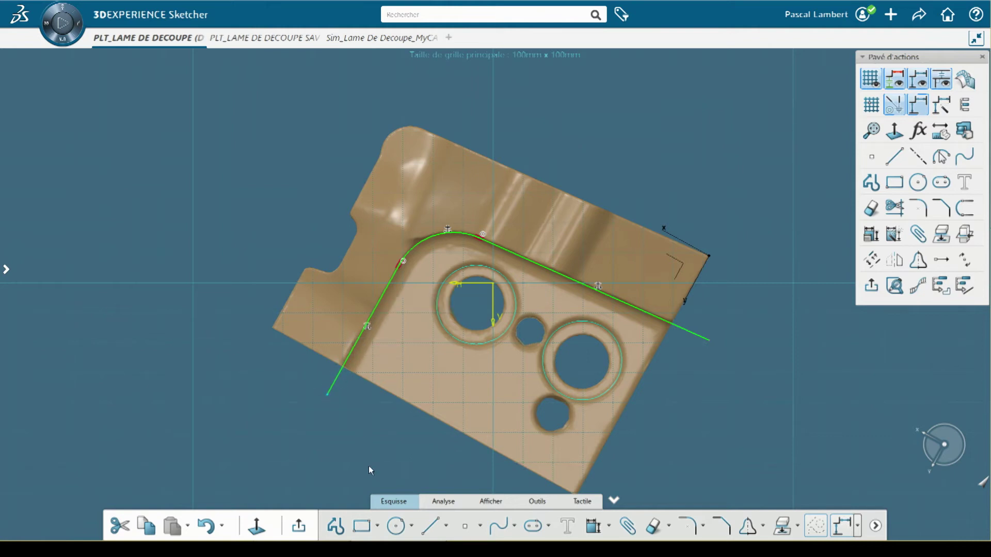
{"action": "left_click", "coordinate": [334, 528]}
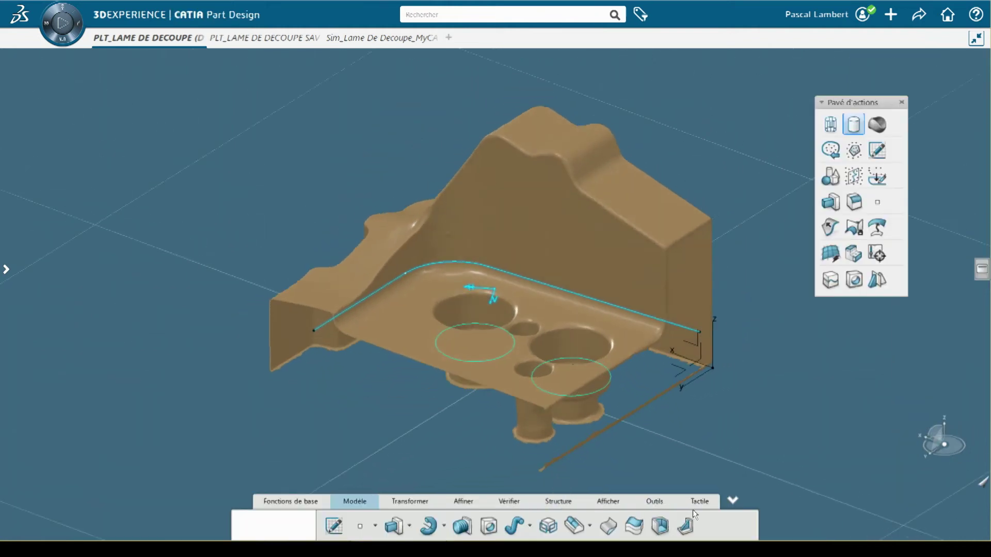
- Extrude the pocket wall sketch as a surface with limits of 90 mm and 24 mm
{"action": "left_click", "coordinate": [729, 500]}
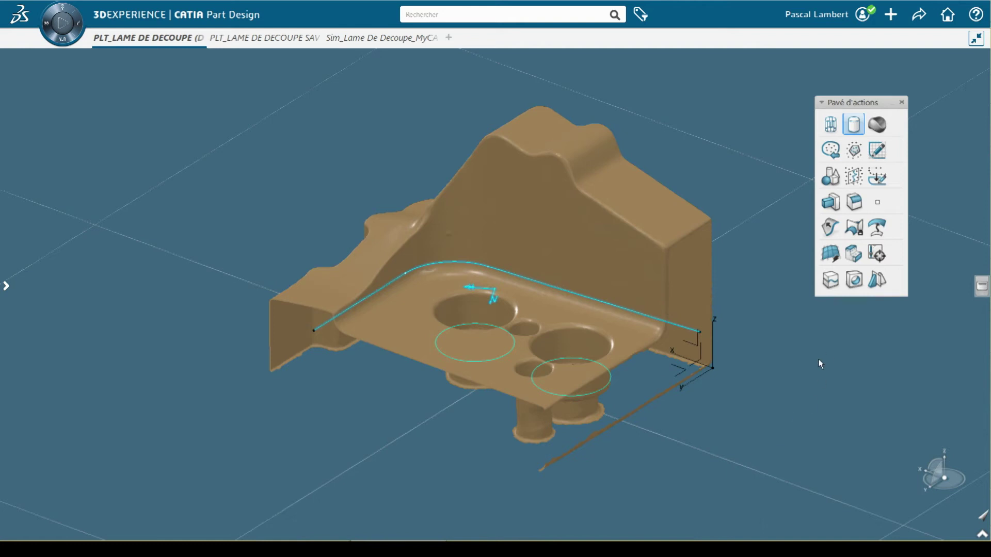
{"action": "left_click", "coordinate": [826, 233]}
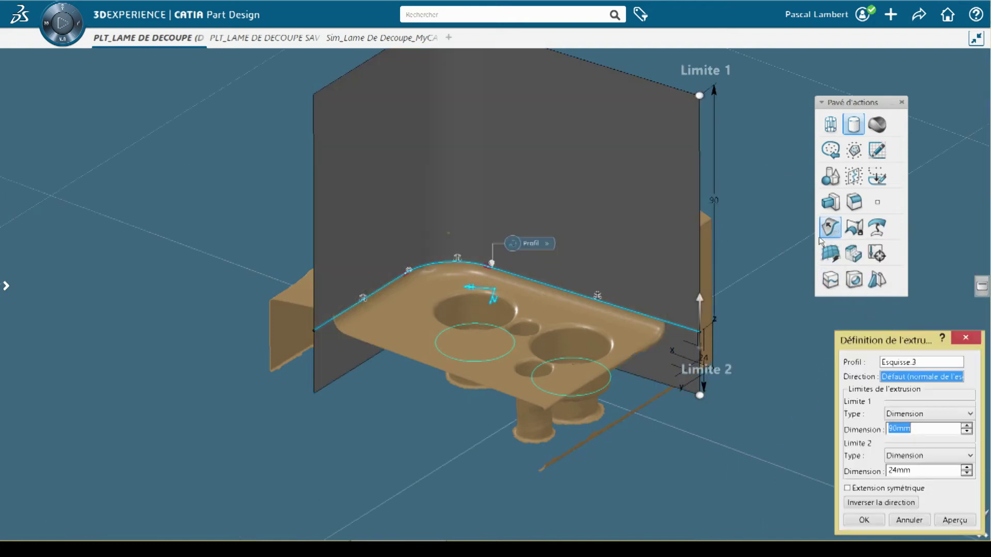
{"action": "left_click", "coordinate": [864, 520]}
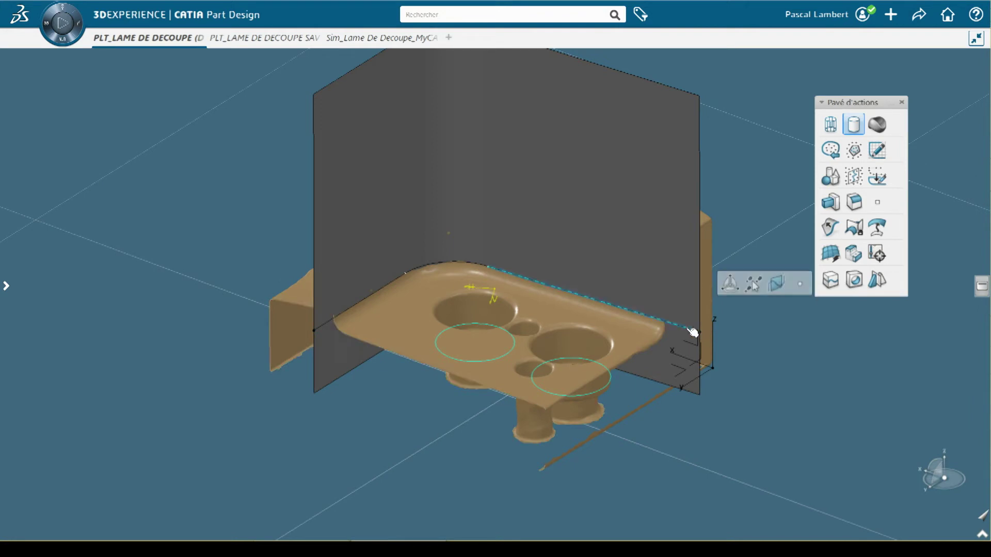
{"action": "middle_click_drag", "start_coordinate": [593, 381], "coordinate": [564, 420]}
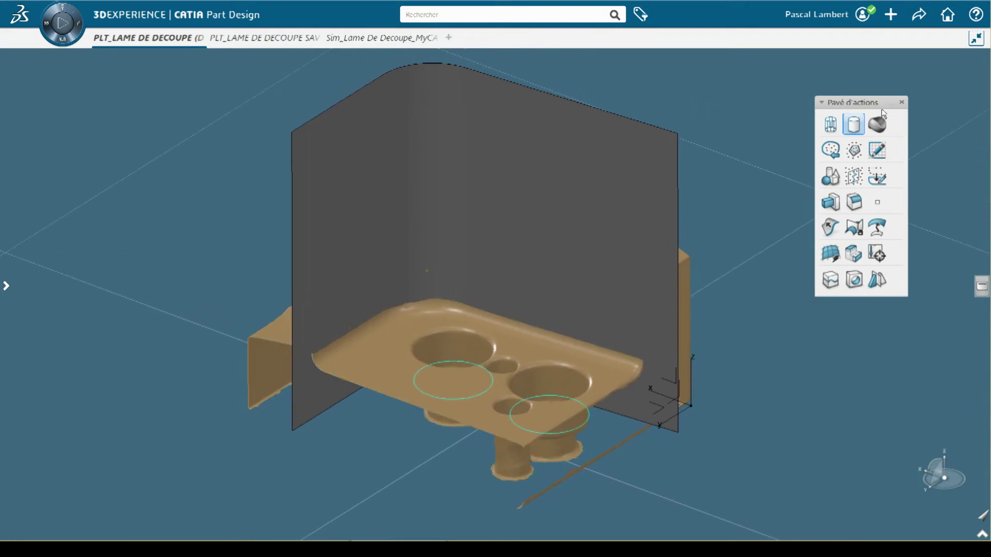
- Fit a plane to the mesh's pocket floor and enlarge it on all four sides past the extruded wall surface
{"action": "left_click", "coordinate": [832, 178]}
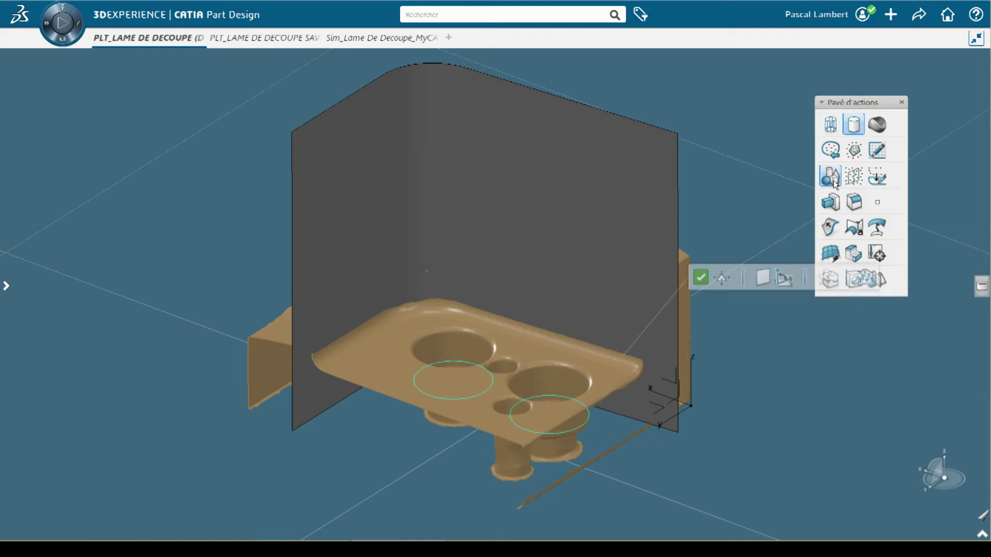
{"action": "left_click", "coordinate": [529, 355]}
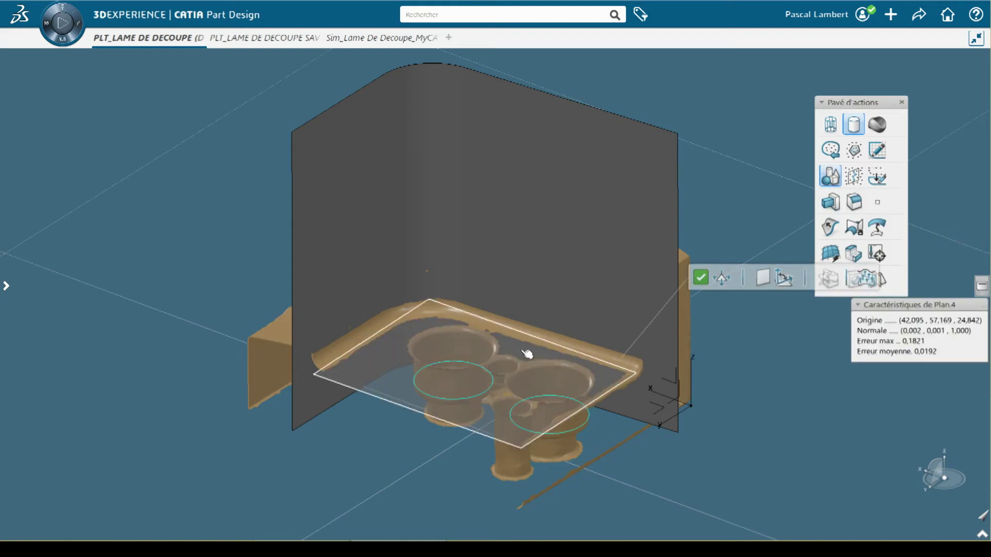
{"action": "middle_click_drag", "start_coordinate": [515, 347], "coordinate": [487, 447]}
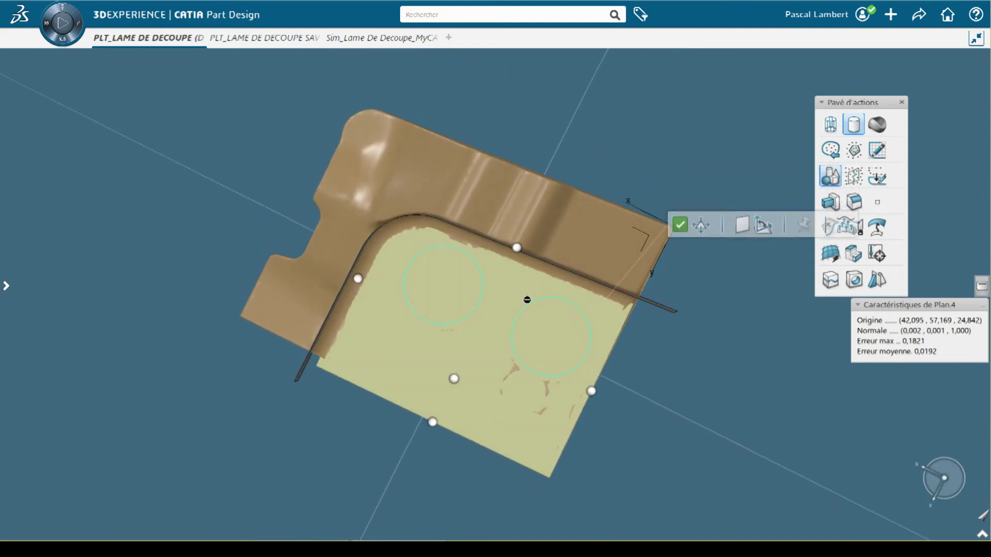
{"action": "left_click_drag", "start_coordinate": [526, 257], "coordinate": [534, 213]}
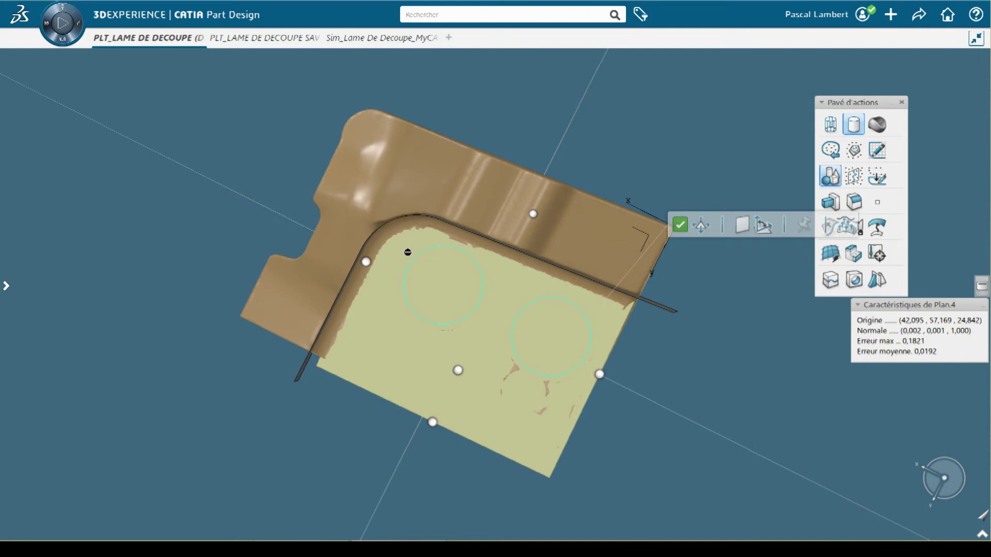
{"action": "left_click_drag", "start_coordinate": [366, 263], "coordinate": [336, 254]}
{"action": "left_click_drag", "start_coordinate": [420, 420], "coordinate": [413, 432]}
{"action": "left_click_drag", "start_coordinate": [595, 382], "coordinate": [618, 396]}
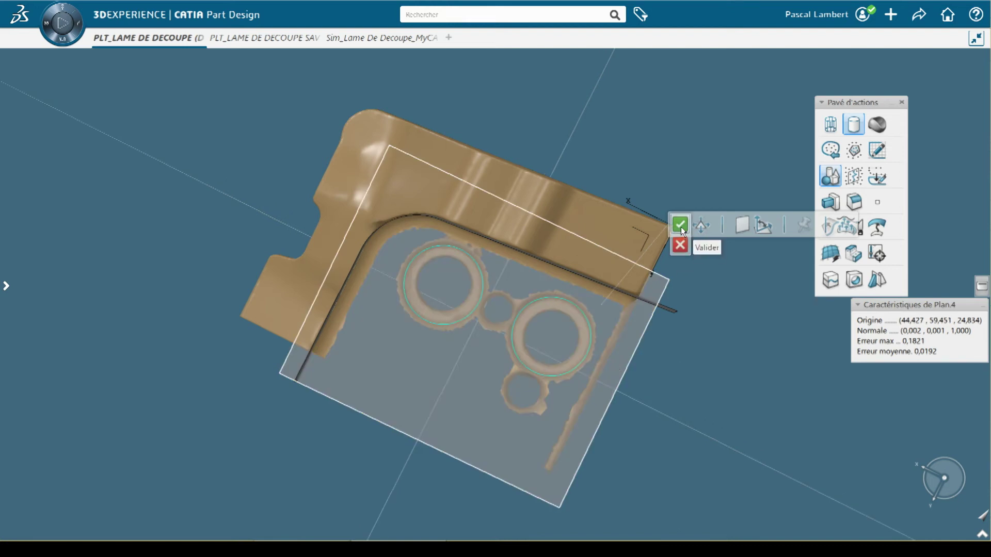
{"action": "left_click", "coordinate": [680, 225]}
{"action": "middle_click_drag", "start_coordinate": [635, 389], "coordinate": [474, 234]}
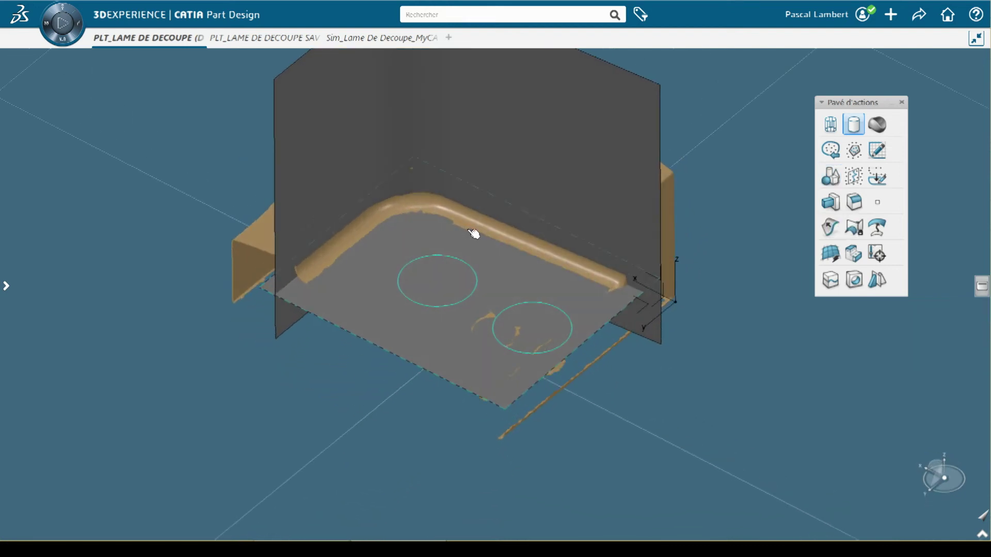
- Trim the pocket floor plane and the extruded wall surface against each other in Standard mode
{"action": "left_click", "coordinate": [850, 230]}
{"action": "left_click", "coordinate": [600, 310]}
{"action": "left_click", "coordinate": [609, 230]}
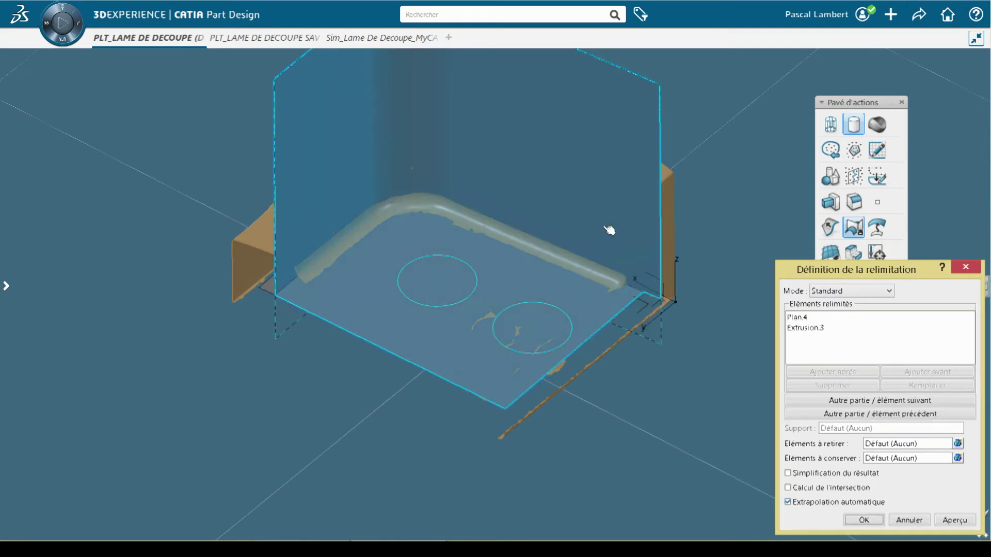
{"action": "left_click", "coordinate": [862, 520]}
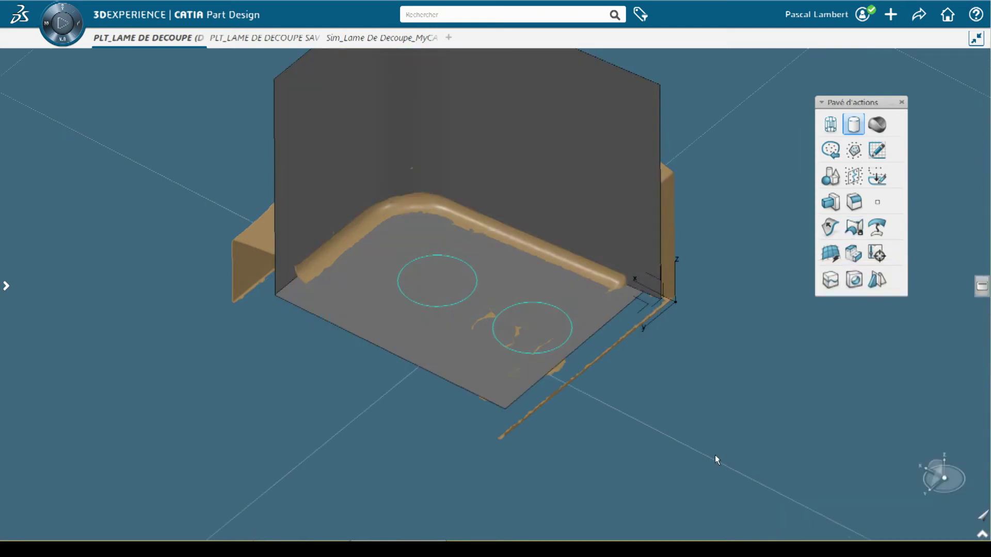
{"action": "key", "text": "space"}
{"action": "key", "text": "space"}
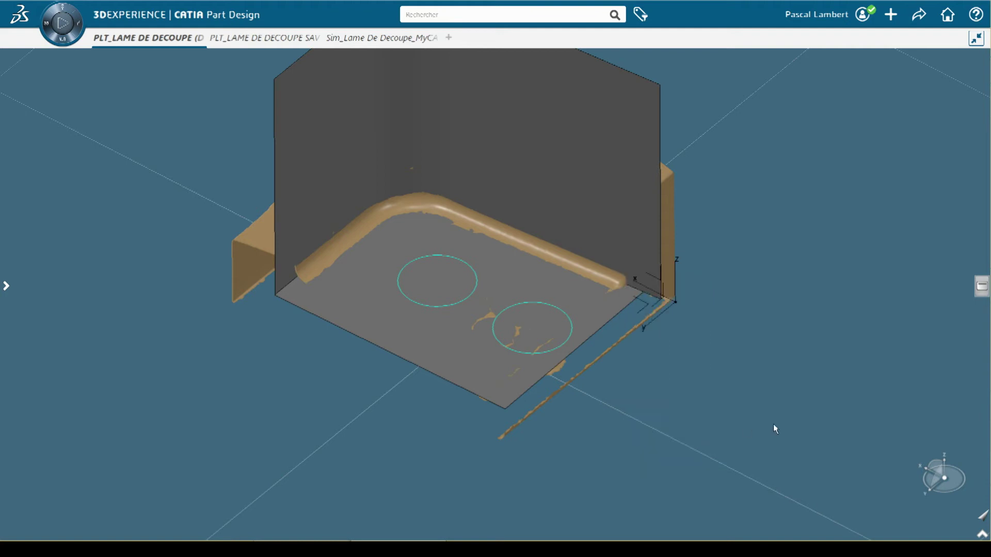
- Show the main body again over the mesh and the trimmed pocket surface
{"action": "middle_click_drag", "start_coordinate": [708, 385], "coordinate": [742, 456]}
{"action": "left_click", "coordinate": [6, 286]}
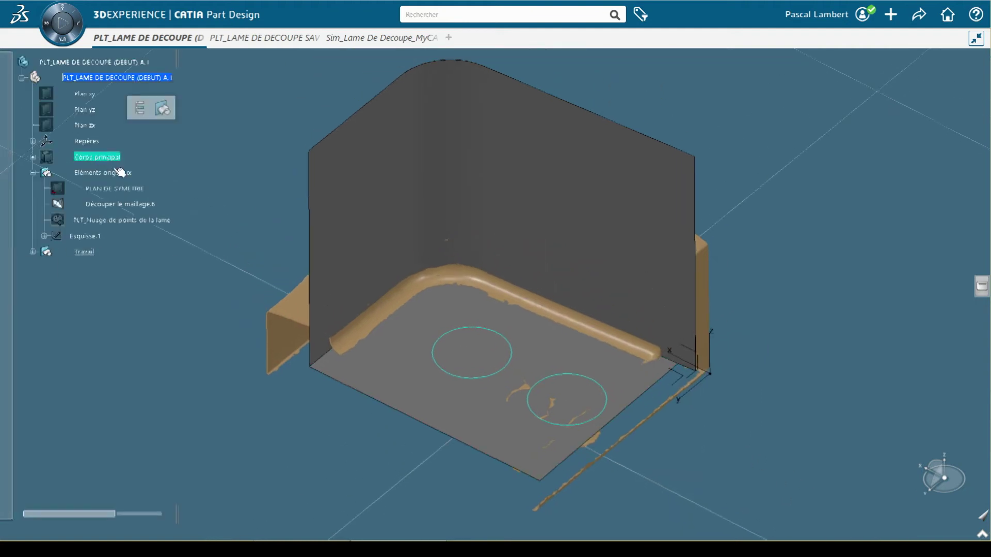
{"action": "key", "text": "h"}
- Split the main body with the trimmed pocket surface, discarding the pocket volume, and hide the cutting surface
{"action": "left_click", "coordinate": [755, 388]}
{"action": "key", "text": "space"}
{"action": "left_click", "coordinate": [755, 389]}
{"action": "left_click", "coordinate": [687, 267]}
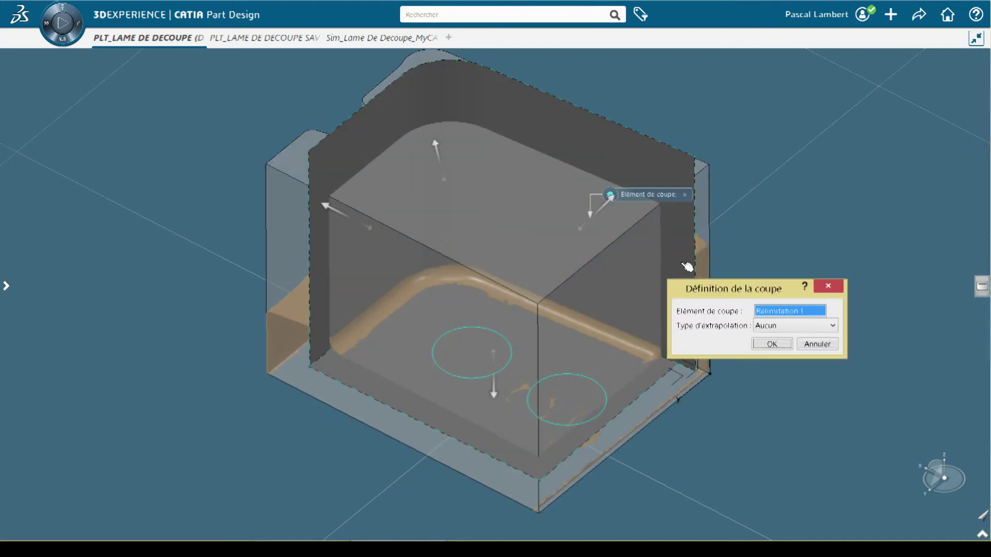
{"action": "left_click", "coordinate": [761, 345]}
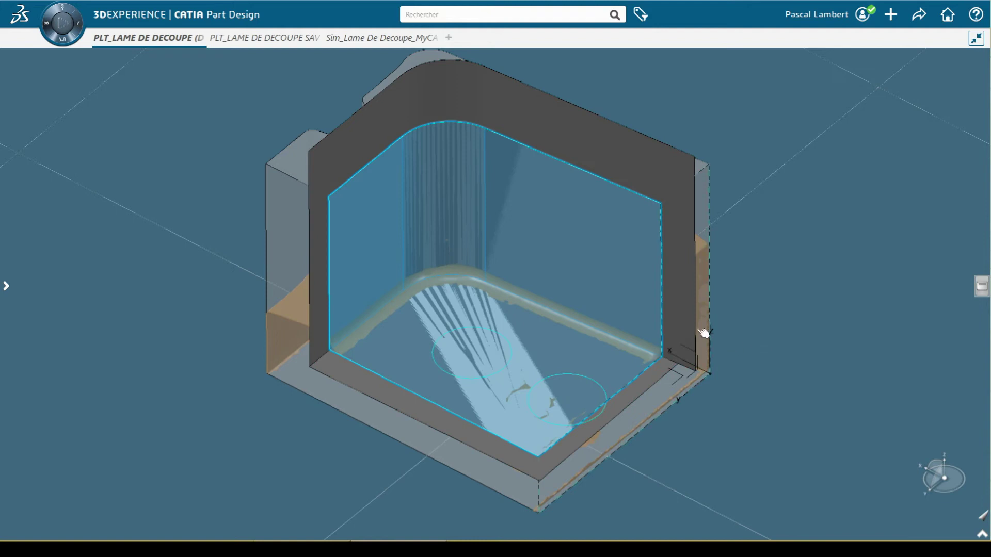
{"action": "left_click", "coordinate": [681, 312]}
{"action": "key", "text": "h"}
{"action": "middle_click_drag", "start_coordinate": [573, 433], "coordinate": [632, 385]}
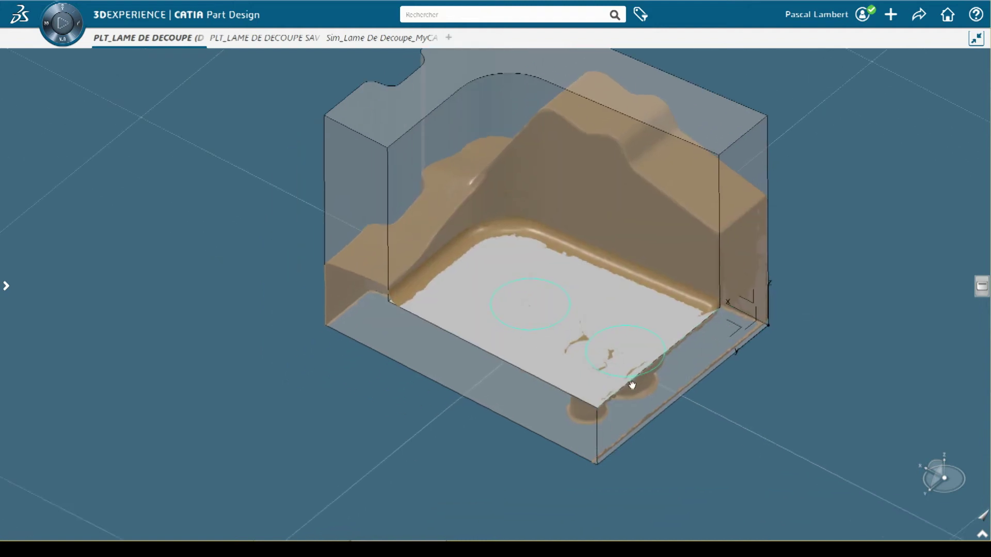
- Create a scan sketch from the circular section nearer the axis system, with a 1 mm threshold, and hide the source section
{"action": "right_click", "coordinate": [803, 394]}
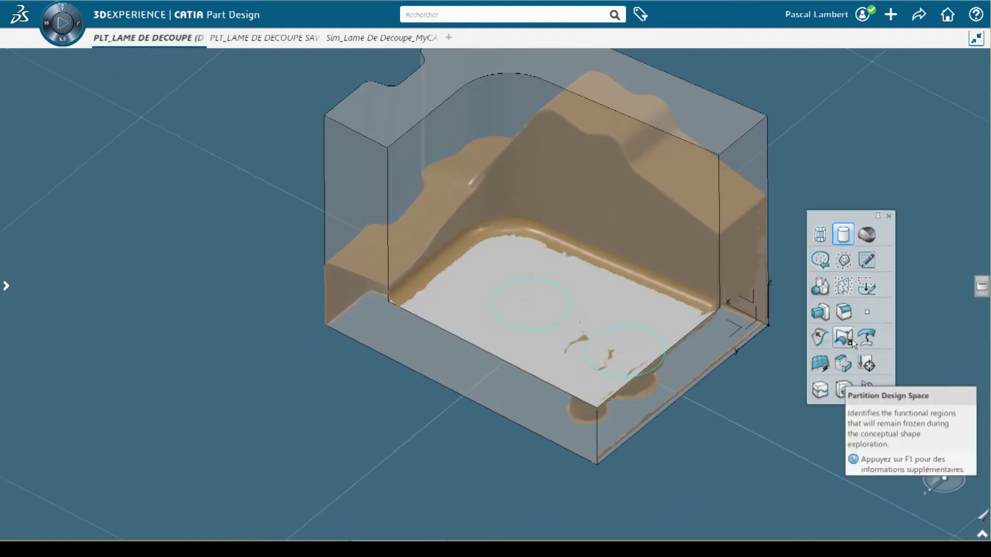
{"action": "left_click", "coordinate": [866, 285]}
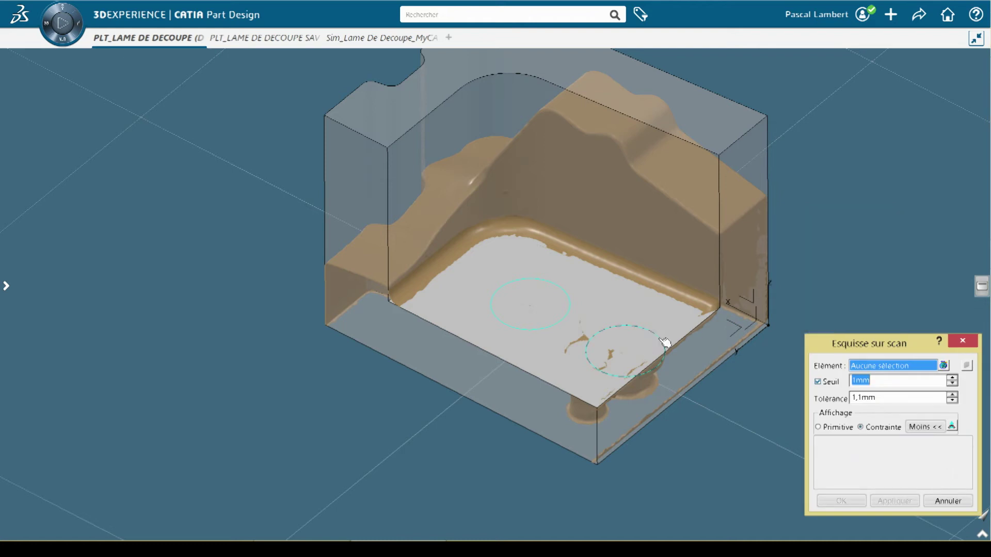
{"action": "left_click", "coordinate": [664, 342]}
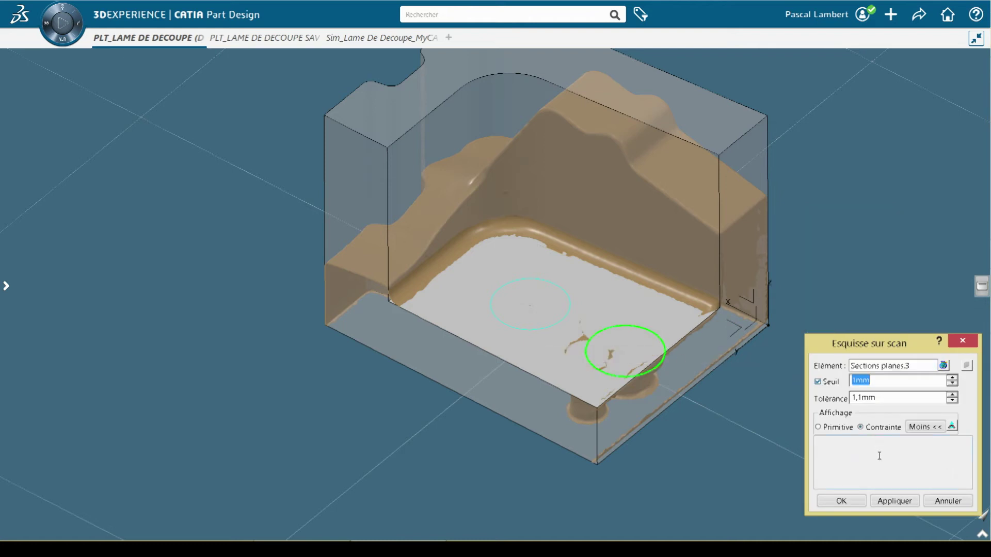
{"action": "right_click", "coordinate": [895, 368]}
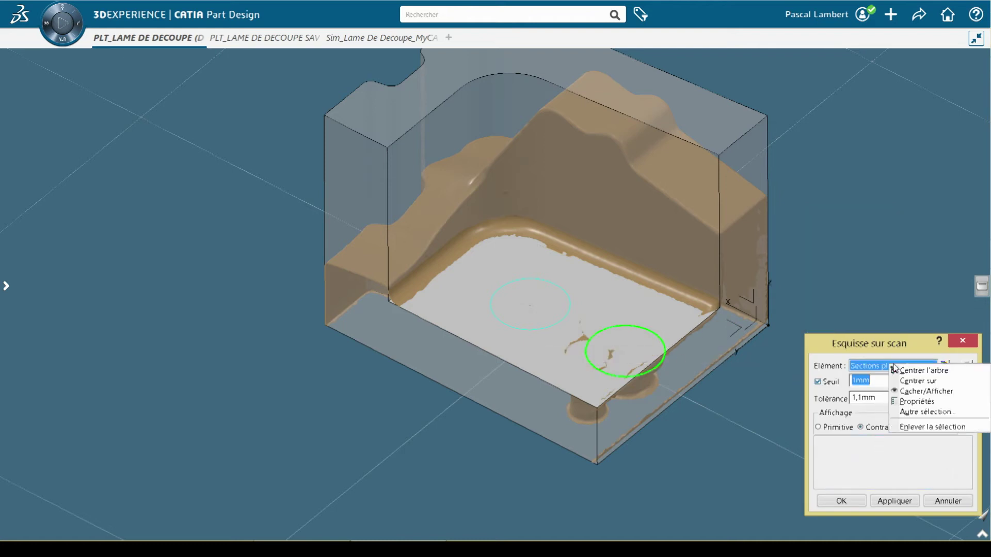
{"action": "left_click", "coordinate": [906, 397]}
{"action": "left_click", "coordinate": [893, 500]}
{"action": "left_click", "coordinate": [844, 501]}
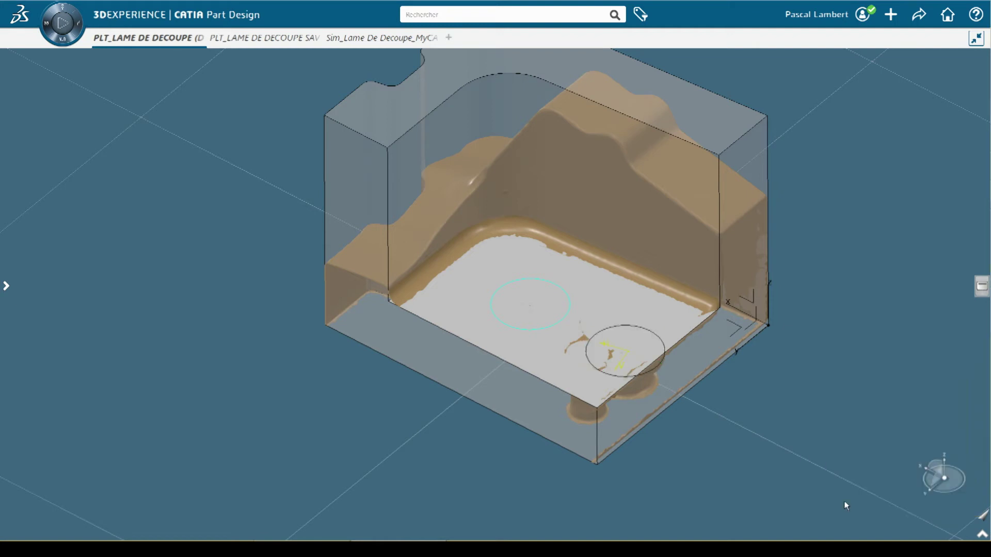
- Create a scan sketch from the circular section nearer the pocket's rounded corner and hide its source section
{"action": "left_click", "coordinate": [563, 327]}
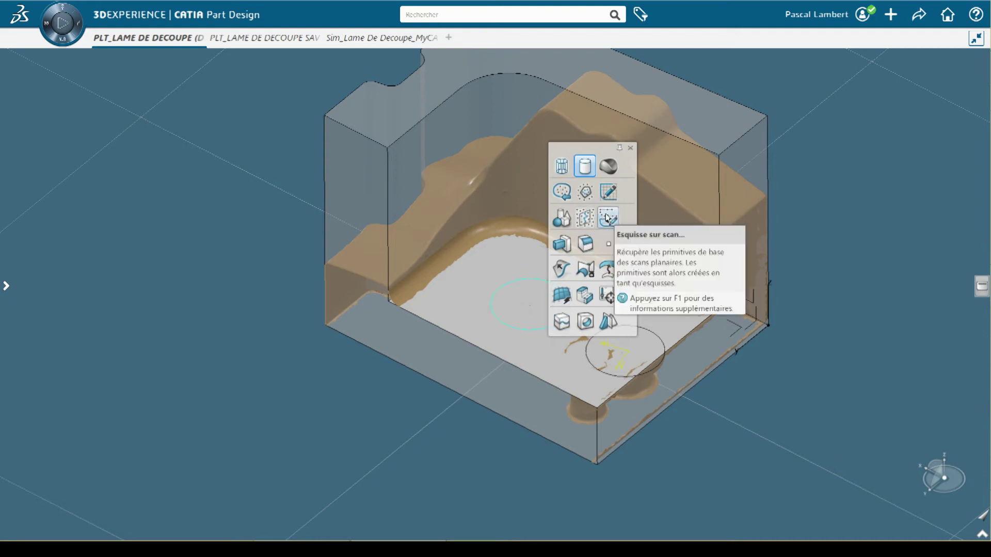
{"action": "left_click", "coordinate": [603, 219]}
{"action": "left_click", "coordinate": [544, 331]}
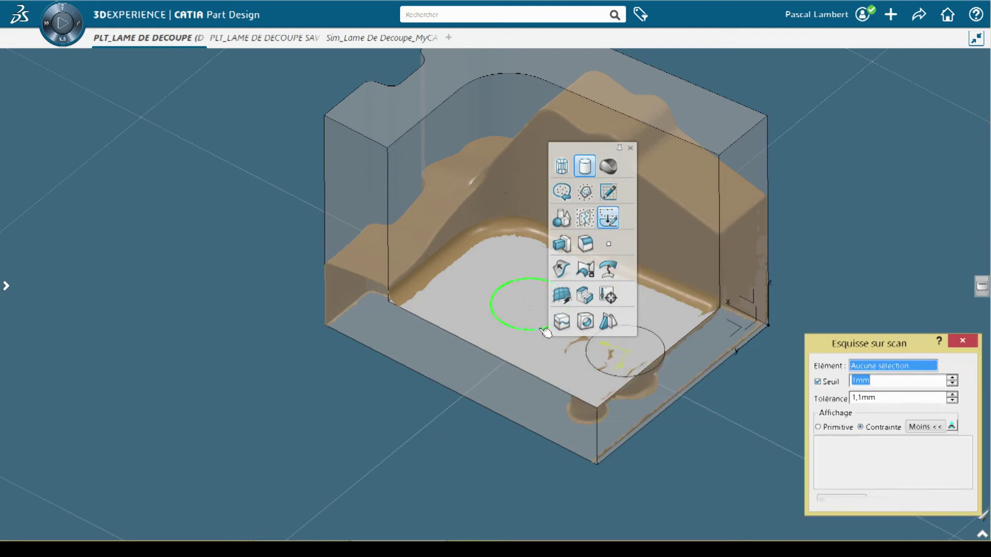
{"action": "right_click", "coordinate": [916, 370]}
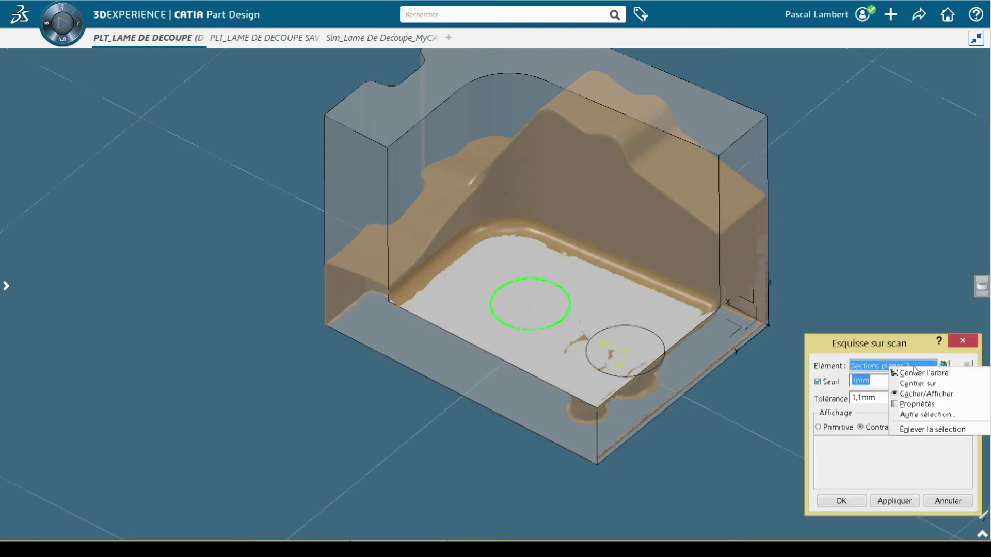
{"action": "left_click", "coordinate": [915, 401]}
{"action": "left_click", "coordinate": [900, 502]}
{"action": "left_click", "coordinate": [850, 502]}
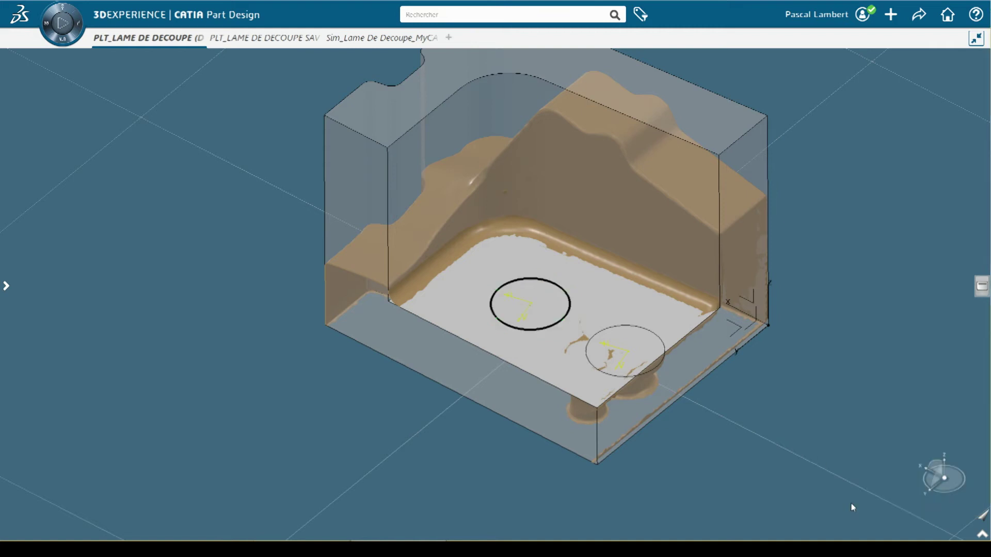
- Create a centre point for each of the two circle sketches, and hide both sketches
{"action": "right_click", "coordinate": [736, 436]}
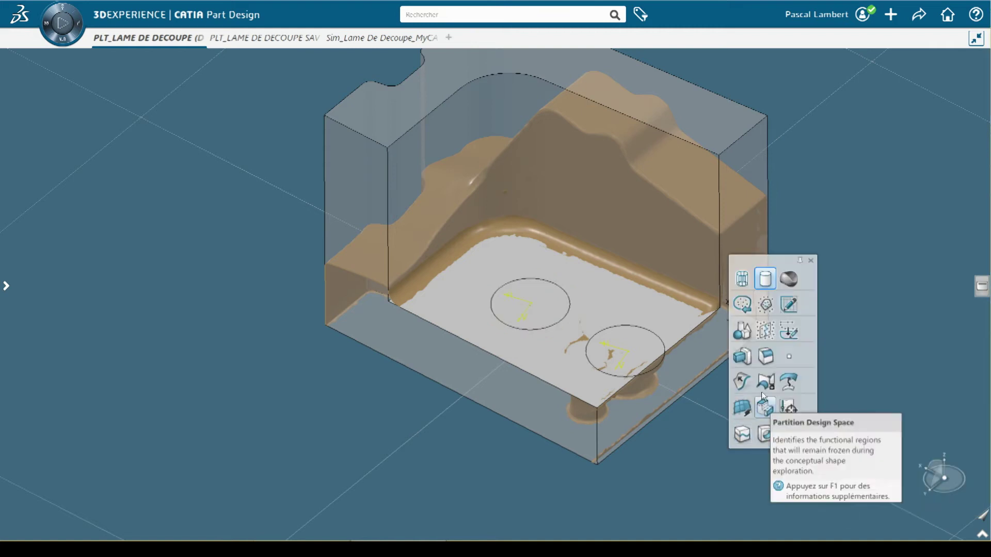
{"action": "left_click", "coordinate": [789, 356]}
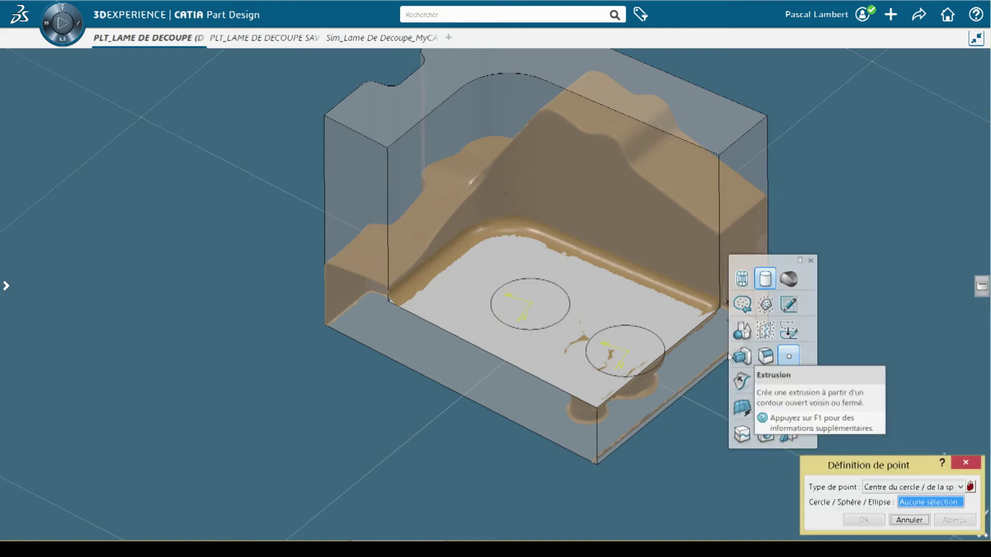
{"action": "left_click", "coordinate": [671, 362]}
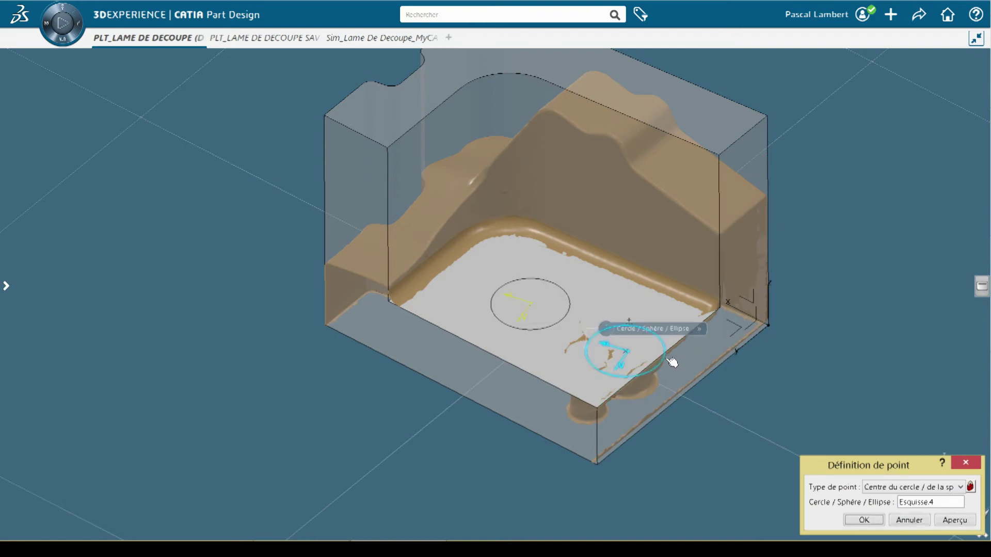
{"action": "left_click", "coordinate": [864, 521]}
{"action": "left_click", "coordinate": [572, 343]}
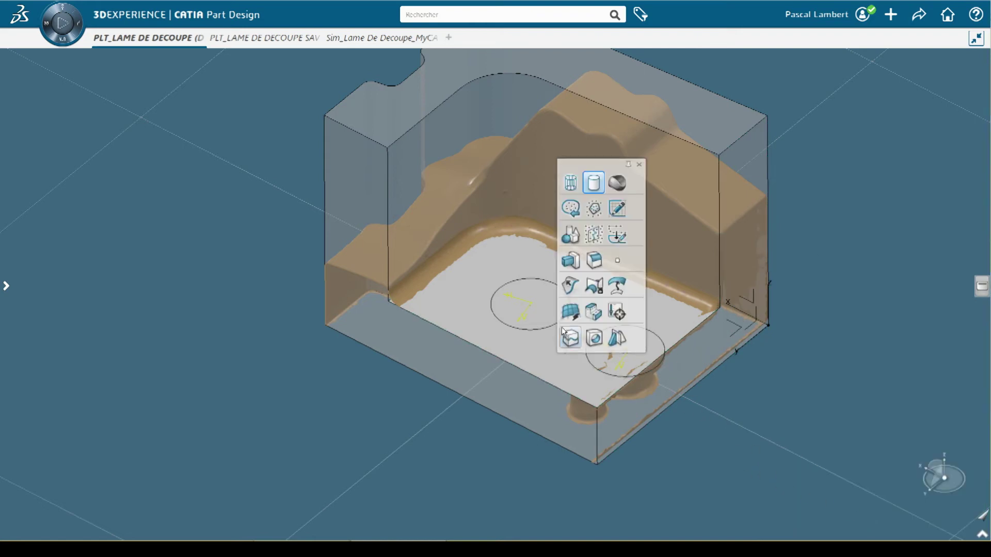
{"action": "left_click", "coordinate": [618, 260]}
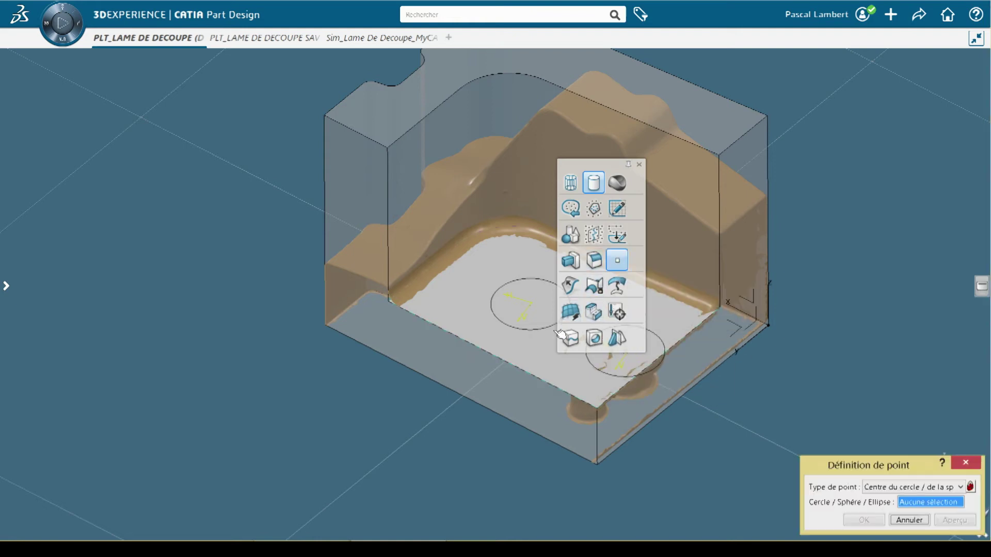
{"action": "left_click", "coordinate": [560, 332]}
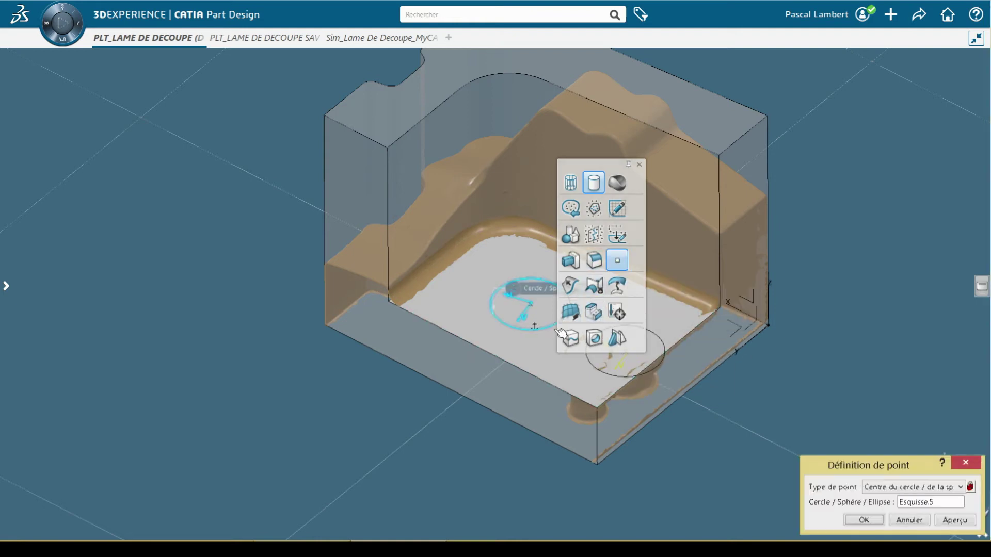
{"action": "left_click", "coordinate": [864, 521]}
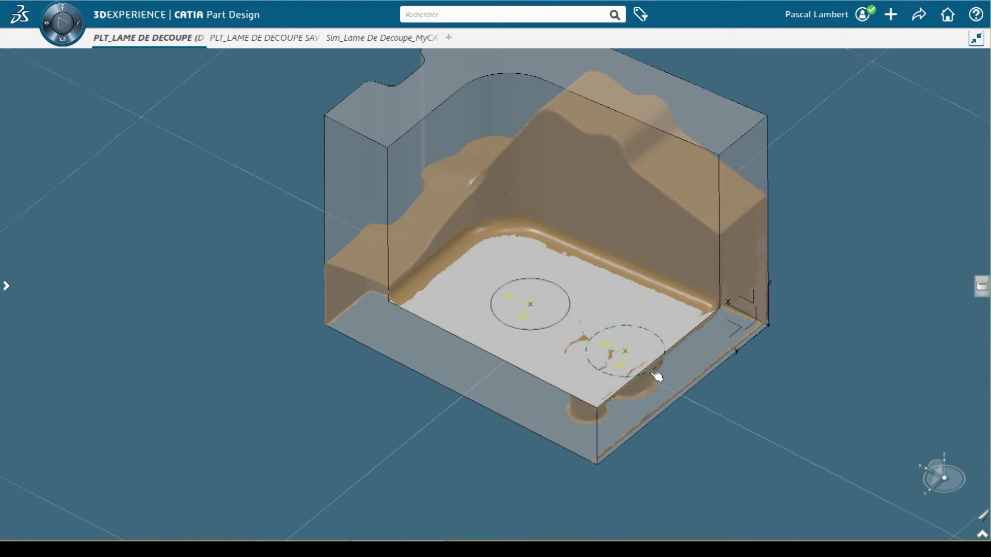
{"action": "left_click", "coordinate": [562, 327]}
{"action": "key", "text": "space"}
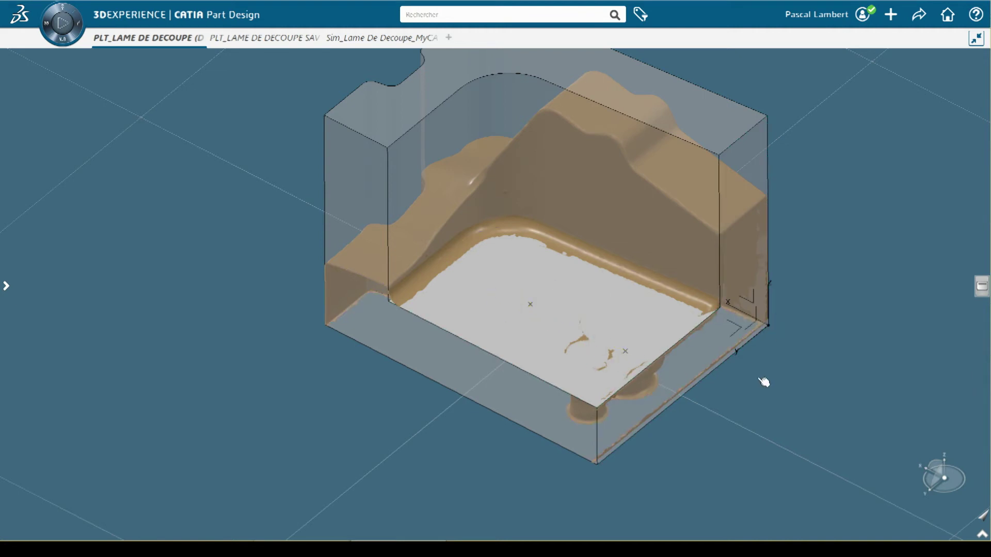
- Cut a counterbored through hole in the pocket floor at the centre point nearer the axis system: 15.75 mm diameter, 26 mm counterbore 15 mm deep
{"action": "key", "text": "s"}
{"action": "left_click", "coordinate": [868, 383]}
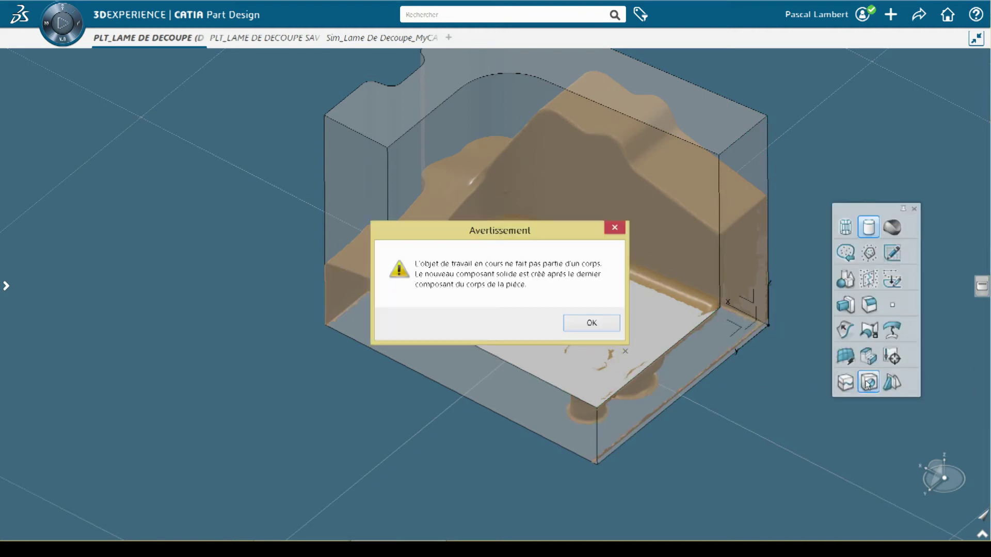
{"action": "left_click", "coordinate": [592, 323]}
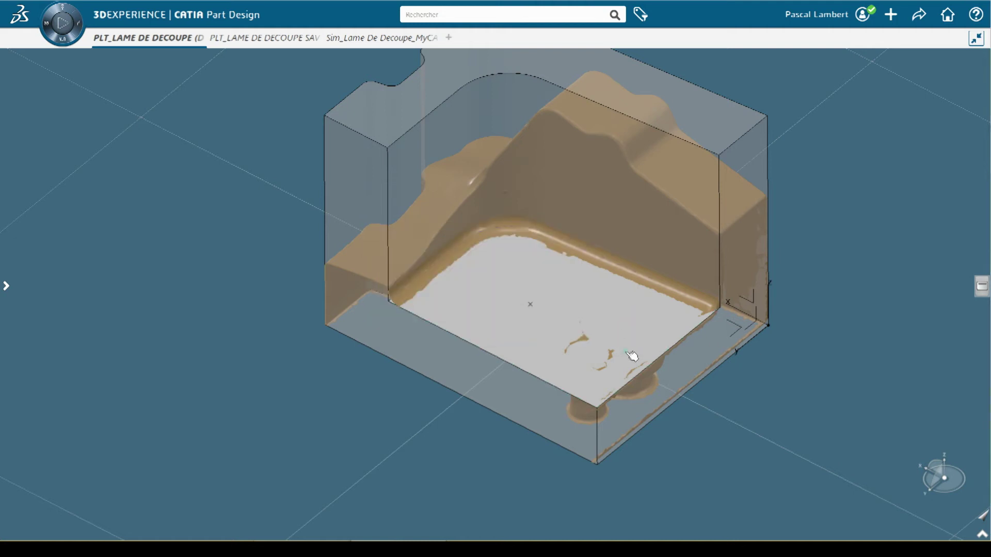
{"action": "left_click", "coordinate": [652, 343]}
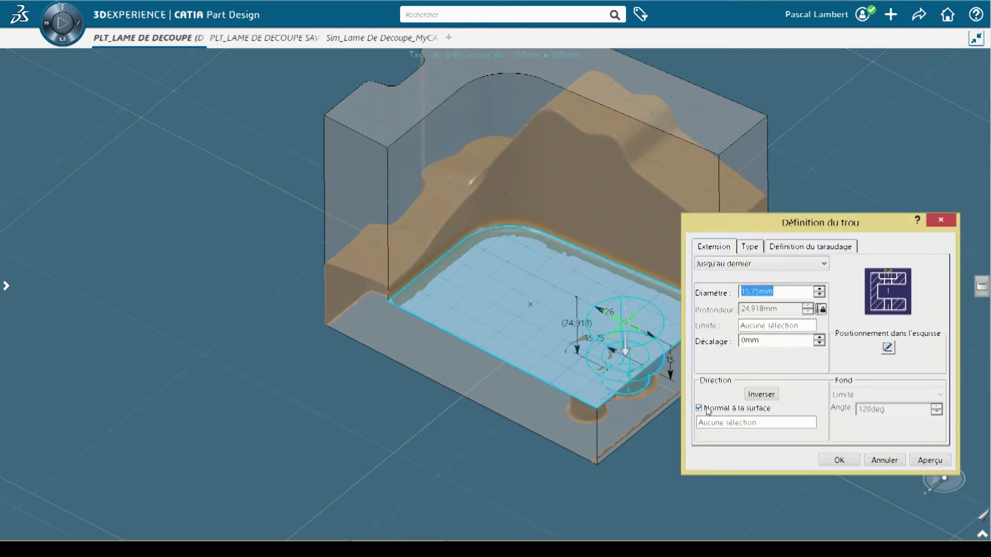
{"action": "left_click", "coordinate": [839, 461]}
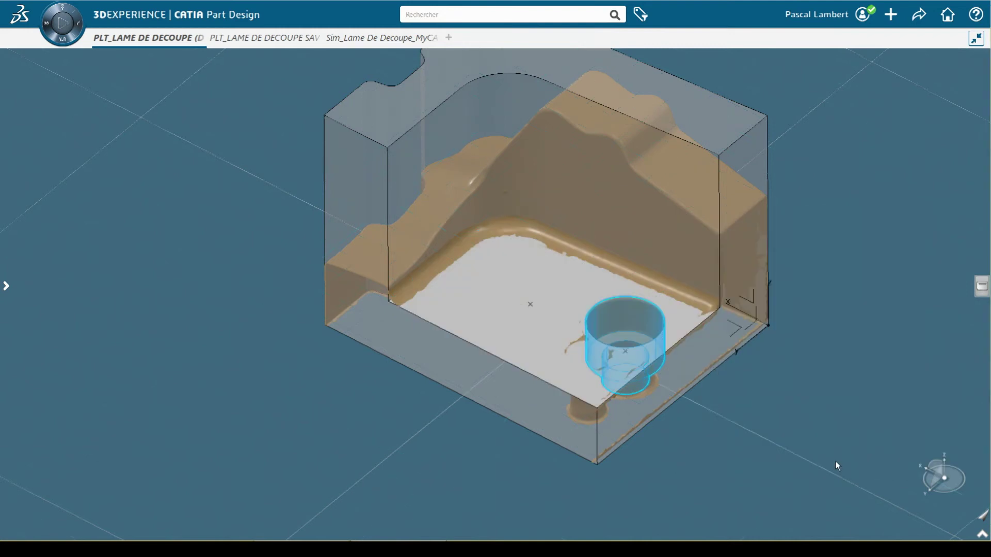
- Cut a matching counterbored hole, 15.75 mm in diameter up to last, at the centre point nearer the pocket's rounded corner
{"action": "key", "text": "s"}
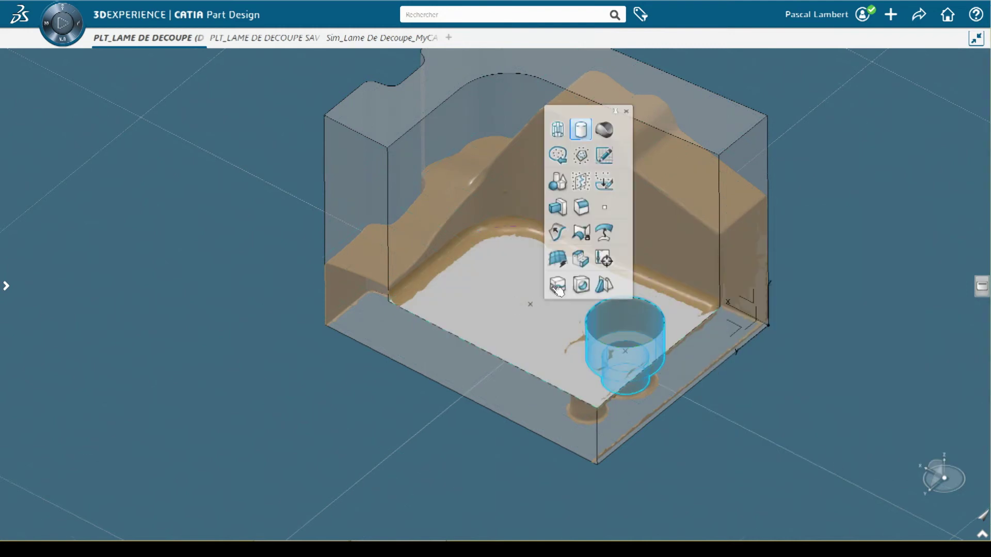
{"action": "left_click", "coordinate": [580, 285]}
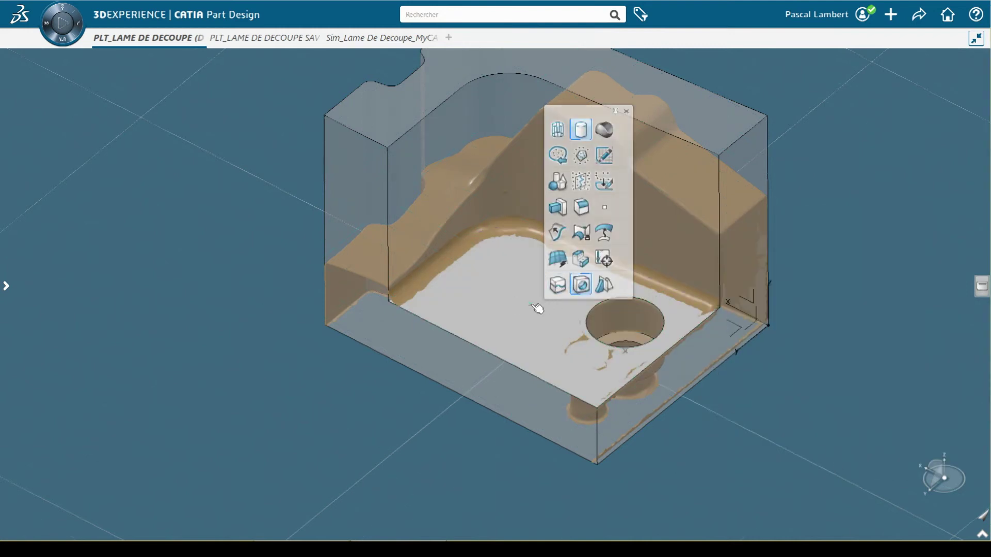
{"action": "left_click", "coordinate": [537, 336]}
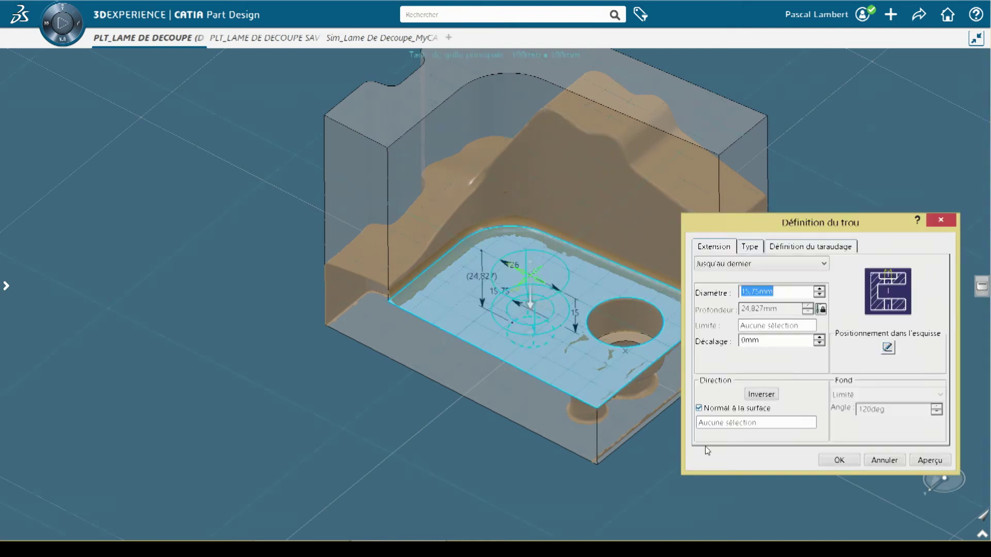
{"action": "left_click", "coordinate": [831, 460]}
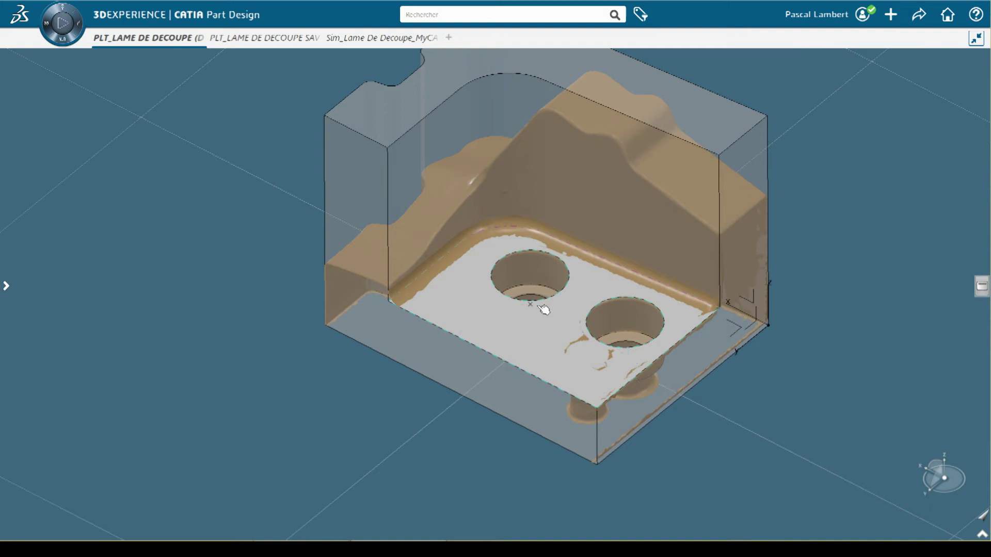
- Hide the main body (Corps principal), leaving the scanned mesh displayed
{"action": "middle_click_drag", "start_coordinate": [722, 371], "coordinate": [423, 432]}
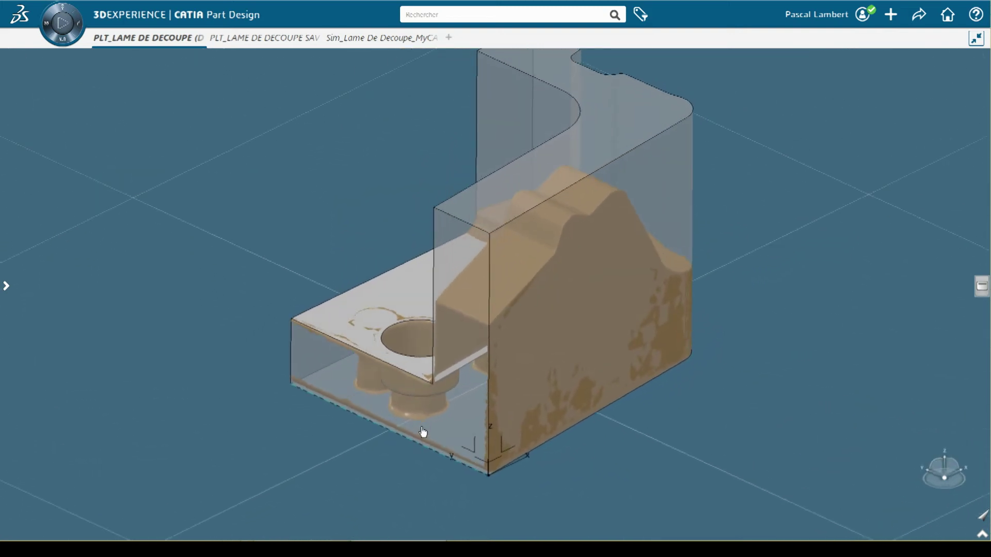
{"action": "left_click", "coordinate": [2, 196]}
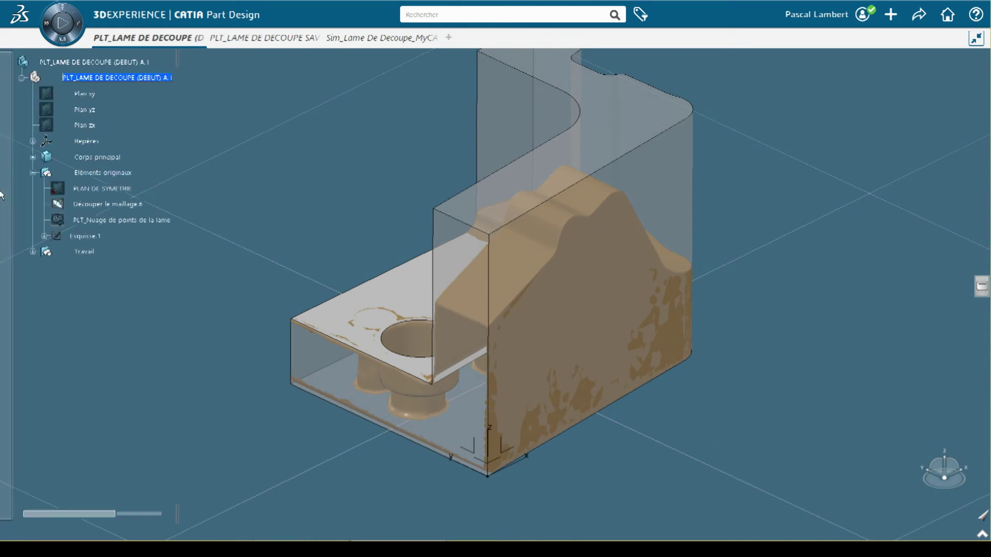
{"action": "left_click", "coordinate": [97, 157]}
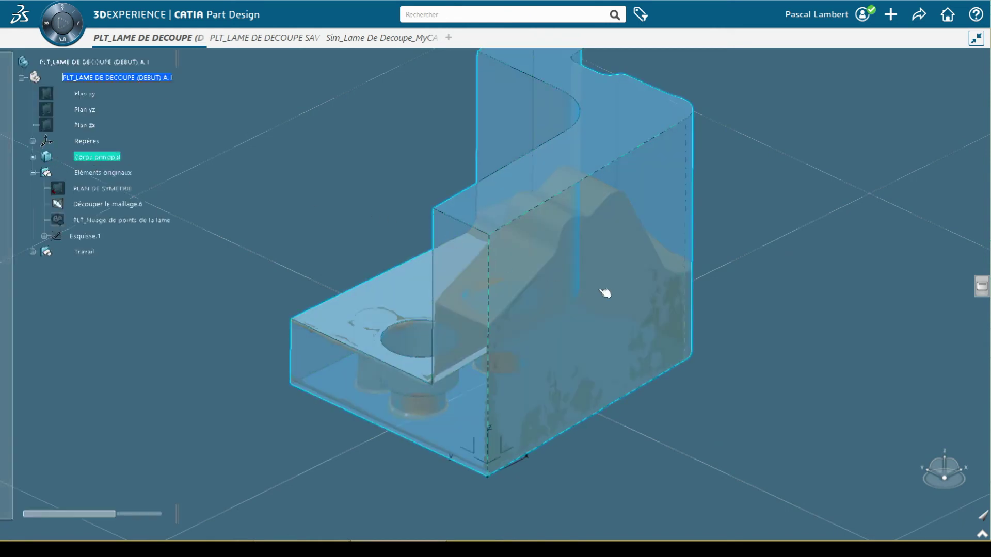
{"action": "key", "text": "space"}
- Create a planar section of the mesh (Découper le maillage.6) parallel to the zx plane, offset inward through the tall wall's contoured top
{"action": "key", "text": "s"}
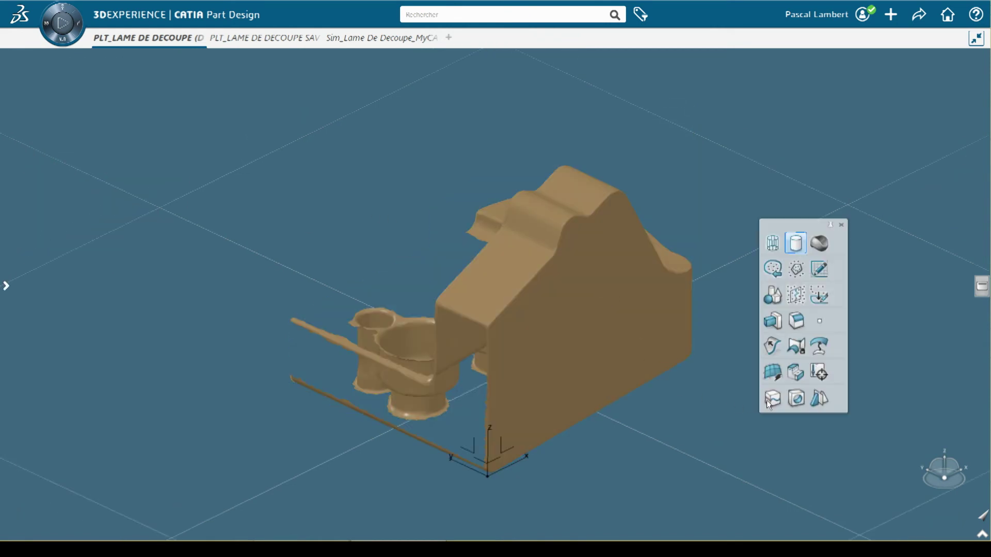
{"action": "left_click", "coordinate": [782, 345]}
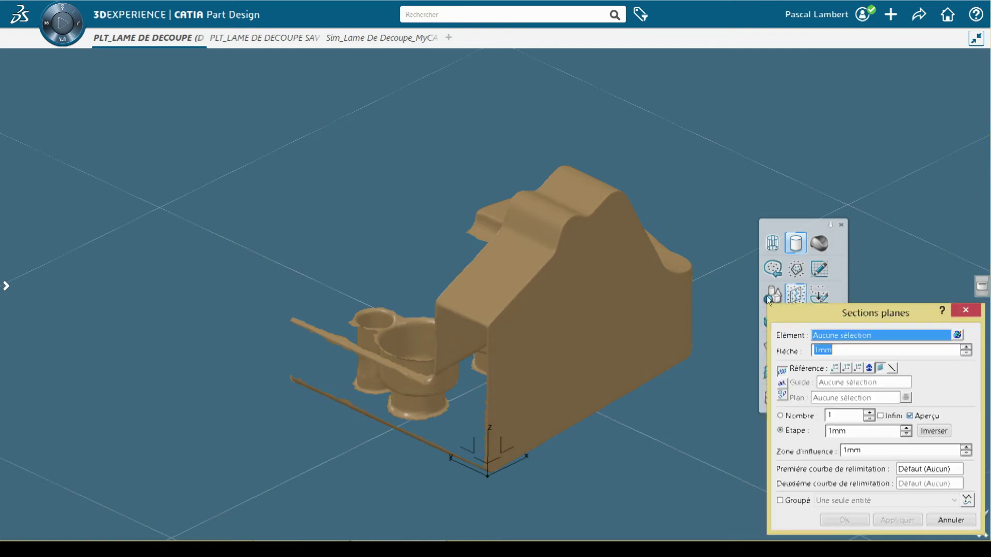
{"action": "left_click", "coordinate": [576, 324]}
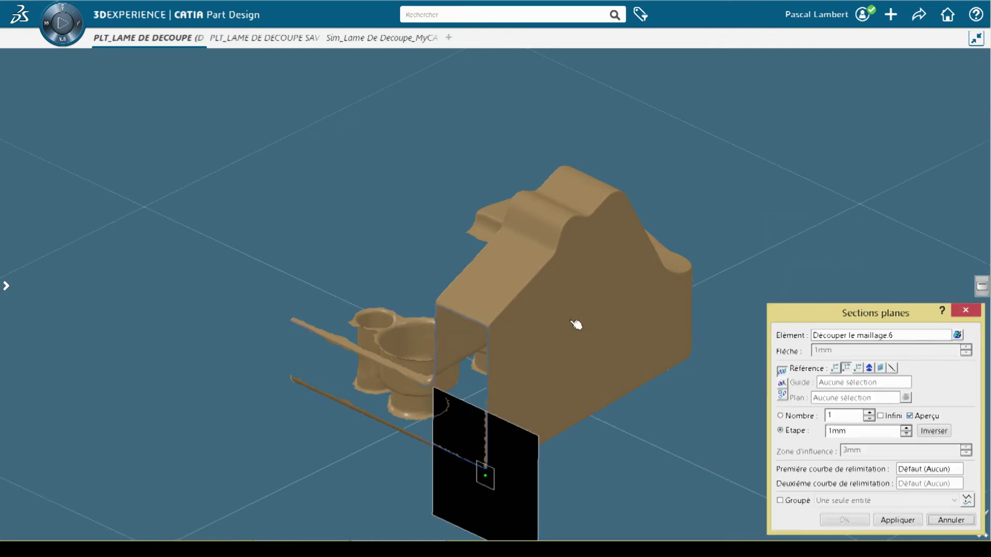
{"action": "left_click", "coordinate": [859, 368]}
{"action": "left_click", "coordinate": [480, 472]}
{"action": "left_click_drag", "start_coordinate": [481, 473], "coordinate": [452, 460]}
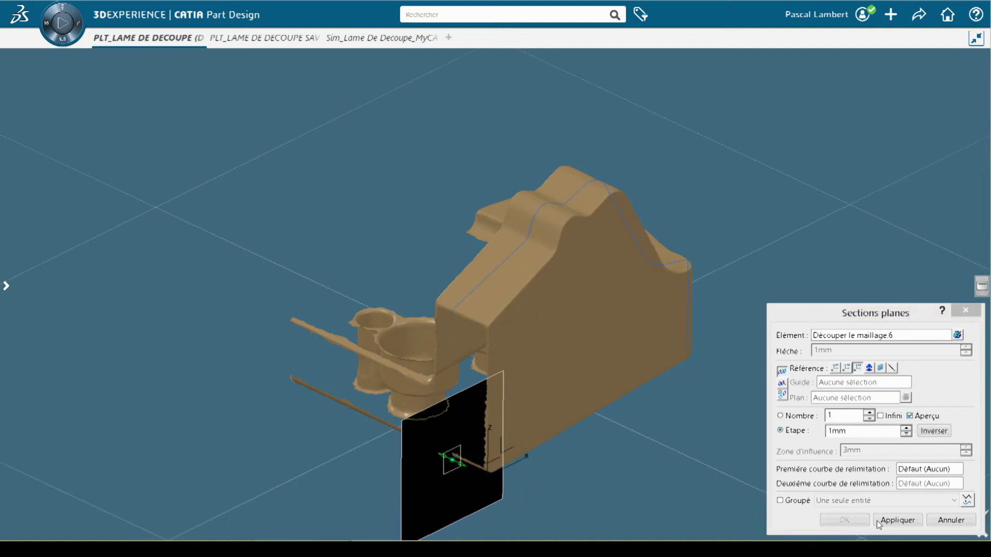
{"action": "left_click", "coordinate": [901, 522]}
{"action": "left_click", "coordinate": [861, 523]}
- Start a scan sketch from the wall's profile section with a 1 mm threshold and remove all automatic split points
{"action": "middle_click_drag", "start_coordinate": [625, 389], "coordinate": [491, 383]}
{"action": "key", "text": "w"}
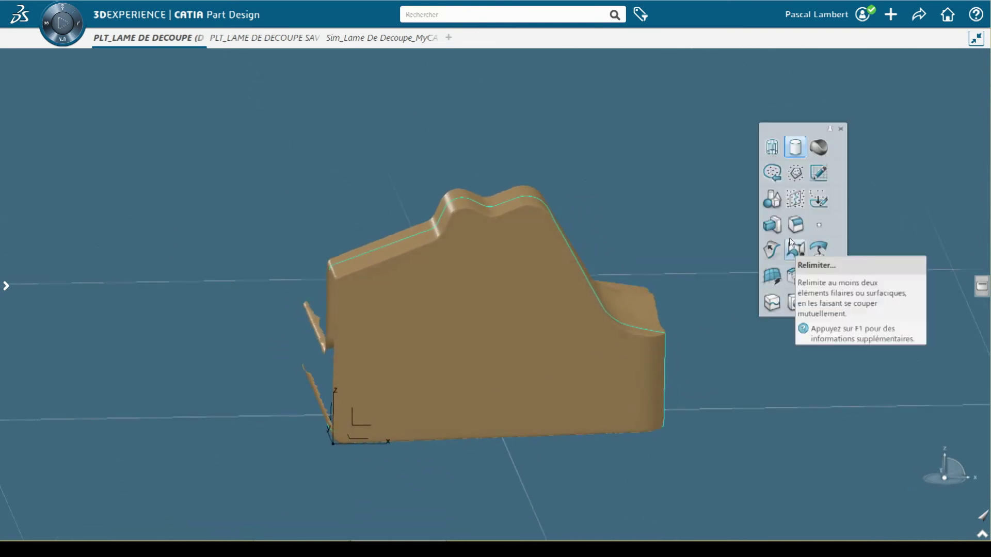
{"action": "left_click", "coordinate": [817, 201]}
{"action": "middle_click_drag", "start_coordinate": [466, 345], "coordinate": [482, 318]}
{"action": "left_click", "coordinate": [449, 230]}
{"action": "middle_click_drag", "start_coordinate": [451, 272], "coordinate": [464, 358]}
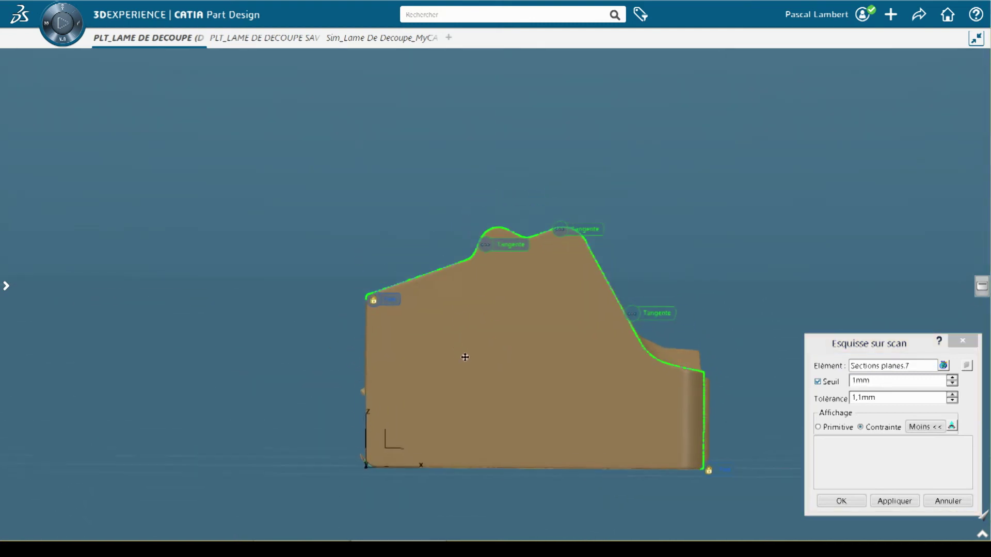
{"action": "scroll", "coordinate": [465, 358], "scroll_direction": "up", "scroll_amount": 5}
{"action": "right_click", "coordinate": [514, 293]}
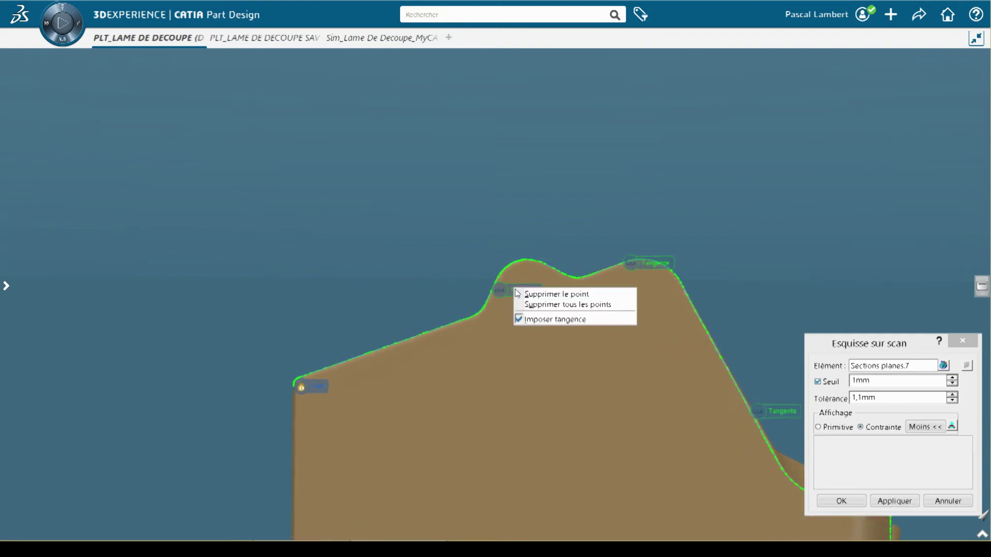
{"action": "left_click", "coordinate": [525, 307]}
{"action": "middle_click_drag", "start_coordinate": [474, 399], "coordinate": [562, 409]}
{"action": "scroll", "coordinate": [514, 384], "scroll_direction": "up", "scroll_amount": 4}
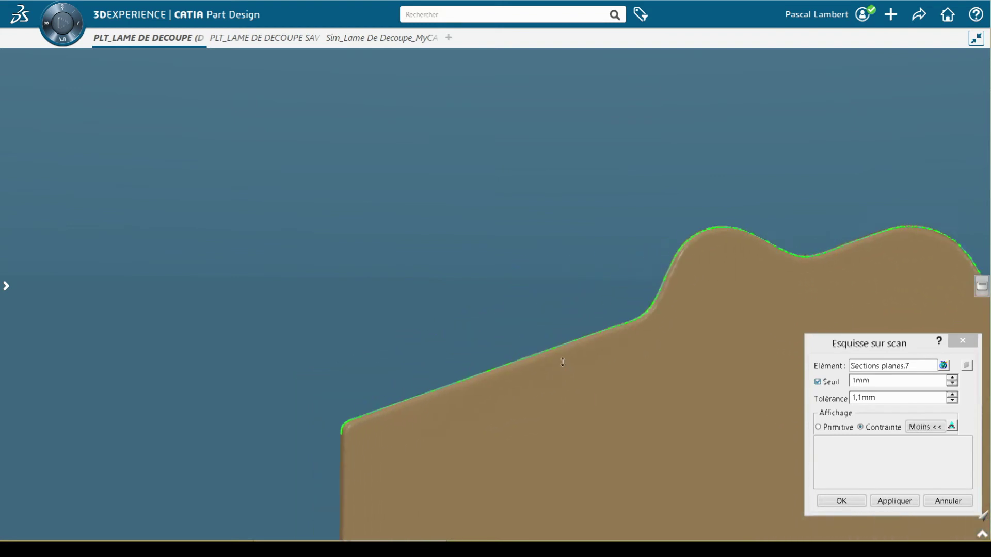
- Add tangent split points to the profile at both ends of the long gentle slope and along the steep rise to the first crest
{"action": "left_click", "coordinate": [369, 428]}
{"action": "middle_click_drag", "start_coordinate": [660, 381], "coordinate": [449, 360]}
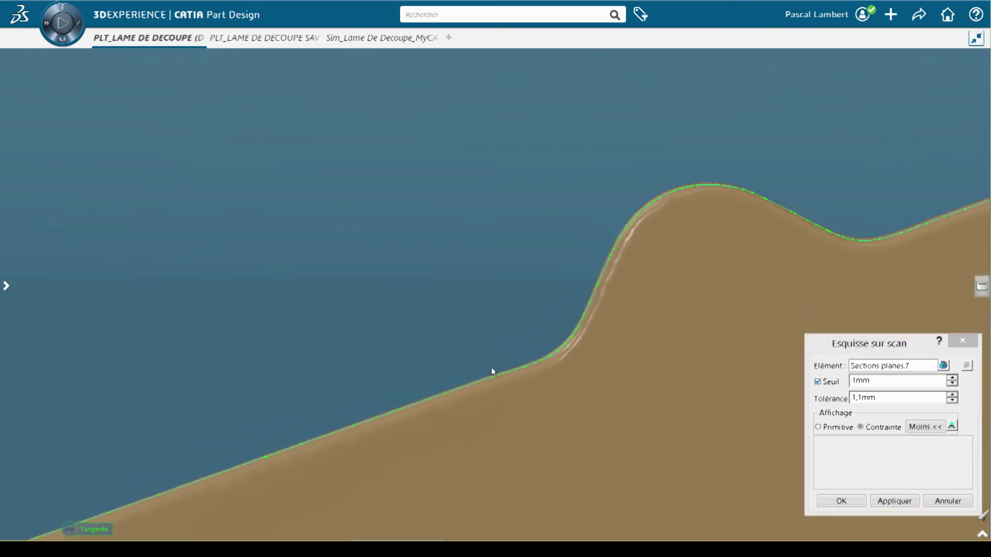
{"action": "left_click", "coordinate": [519, 375]}
{"action": "middle_click_drag", "start_coordinate": [664, 336], "coordinate": [577, 356]}
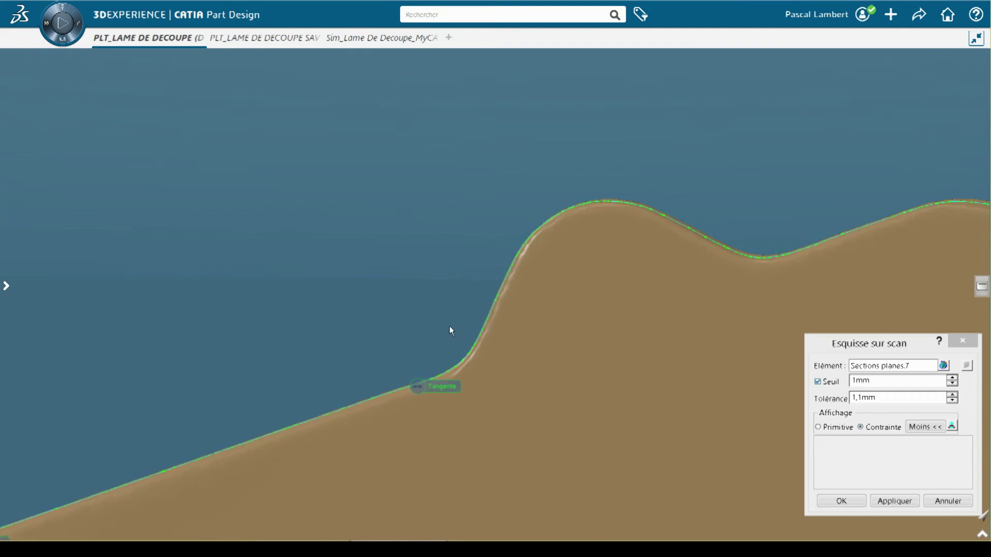
{"action": "left_click", "coordinate": [493, 323]}
{"action": "left_click", "coordinate": [512, 277]}
{"action": "middle_click_drag", "start_coordinate": [708, 283], "coordinate": [564, 289]}
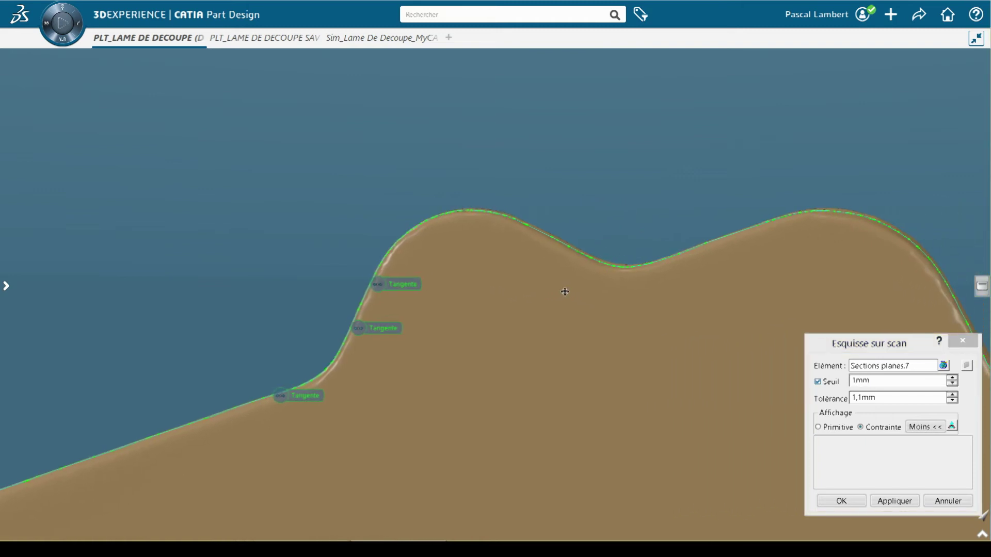
- Add tangent split points on both straight flanks of the valley between the two crests, and apply the sketch fit
{"action": "left_click", "coordinate": [524, 226]}
{"action": "left_click", "coordinate": [568, 249]}
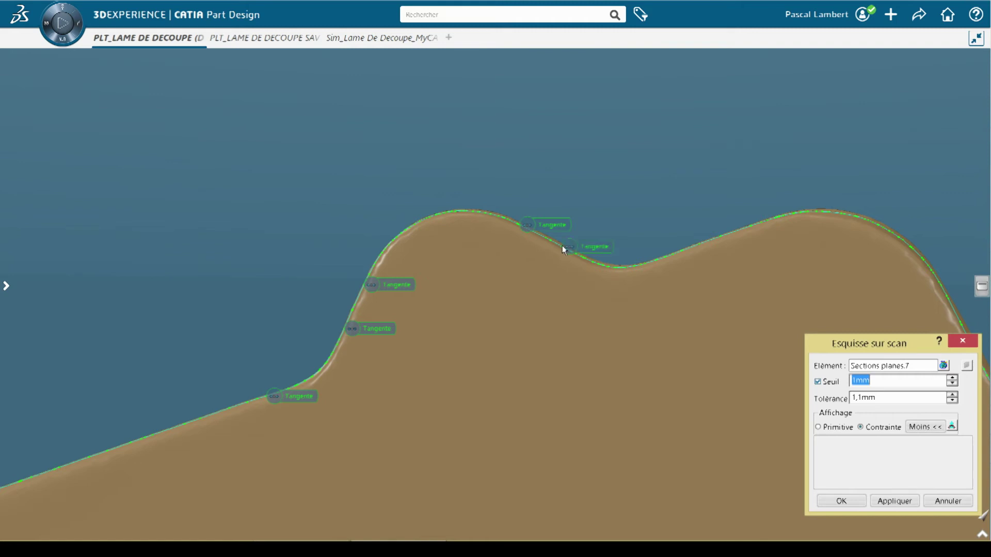
{"action": "left_click", "coordinate": [677, 257]}
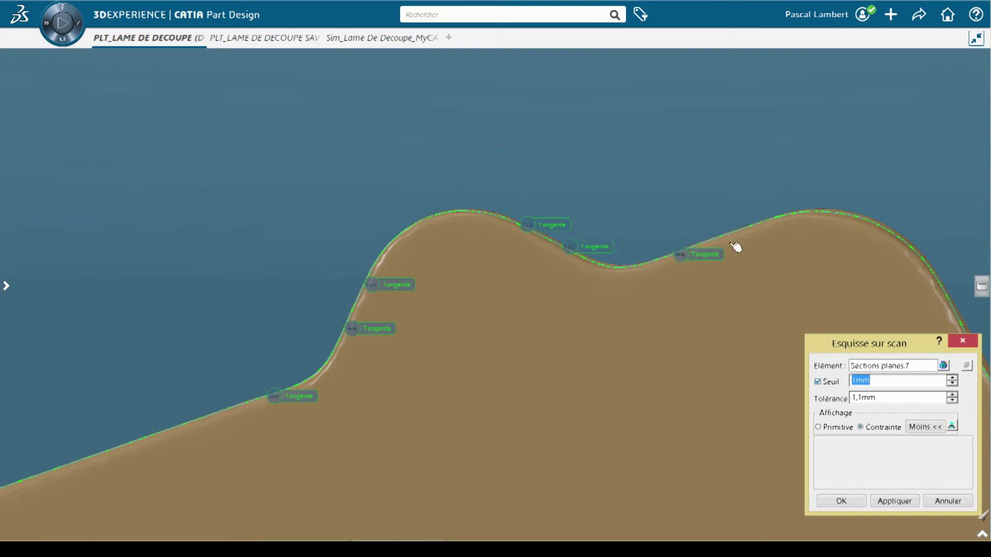
{"action": "left_click", "coordinate": [754, 229]}
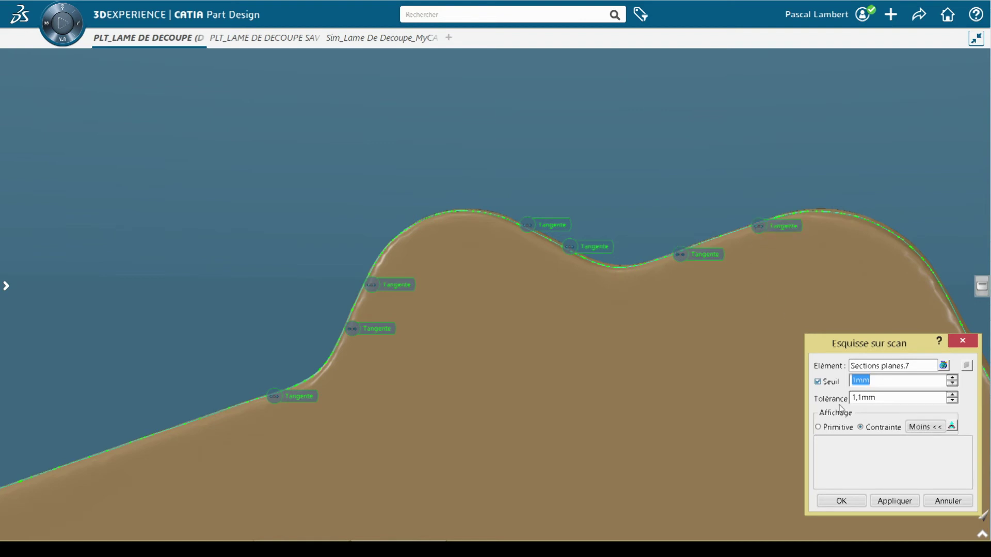
{"action": "left_click", "coordinate": [889, 504]}
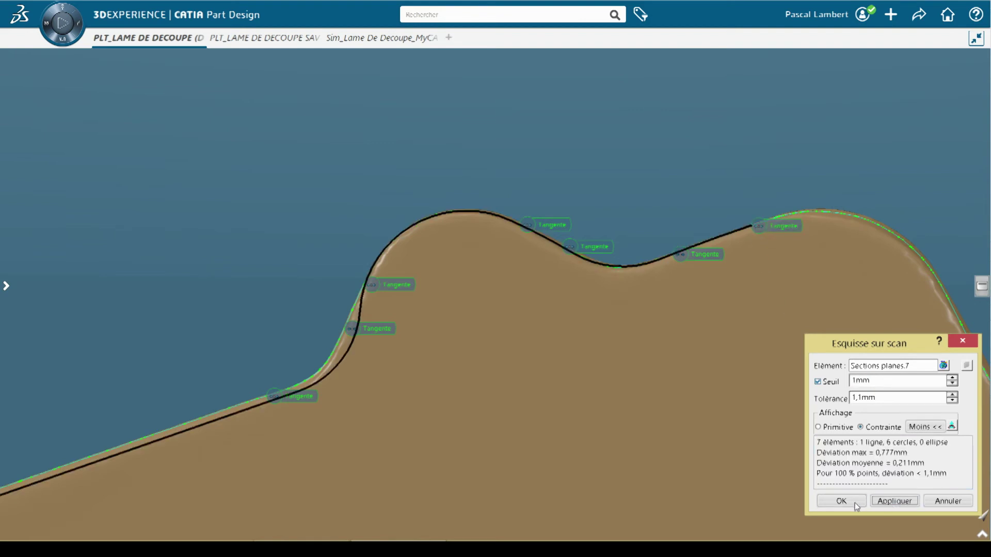
- Replace the lower split point on the steep rise with one slightly higher, then reapply the fit and create the scan sketch
{"action": "right_click", "coordinate": [374, 333]}
{"action": "left_click", "coordinate": [385, 335]}
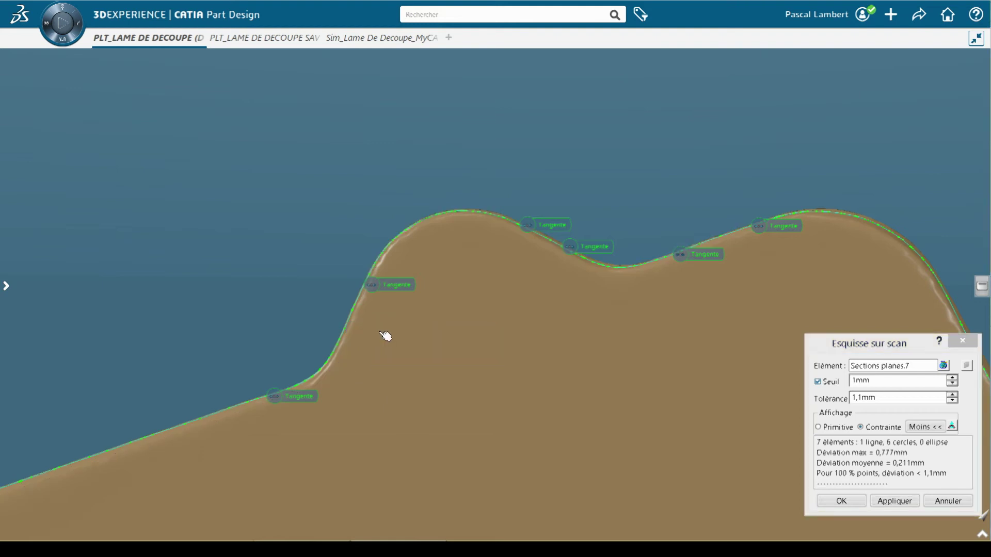
{"action": "left_click", "coordinate": [357, 315]}
{"action": "left_click", "coordinate": [888, 502]}
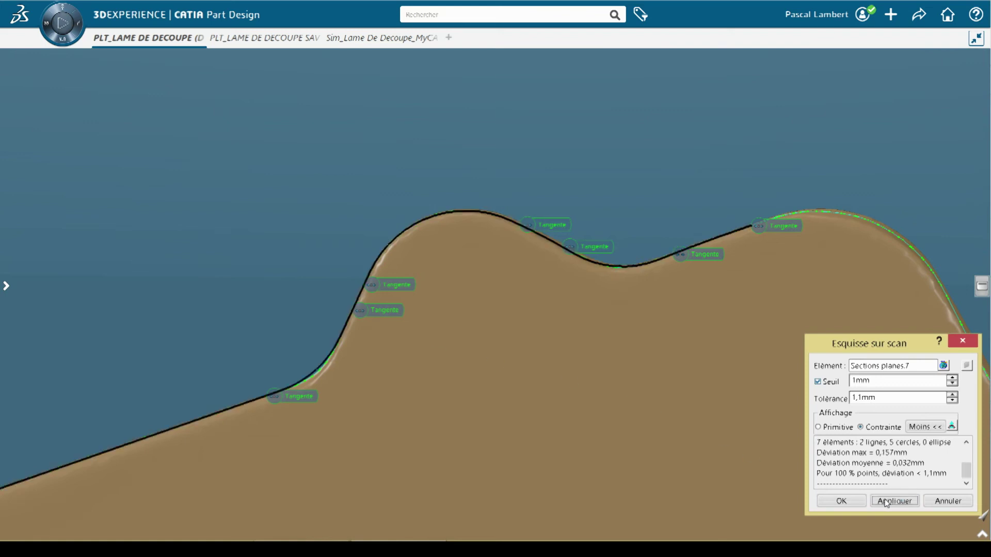
{"action": "left_click", "coordinate": [841, 501]}
- Open the new profile sketch for editing and show the main body again
{"action": "middle_click_drag", "start_coordinate": [560, 416], "coordinate": [535, 403]}
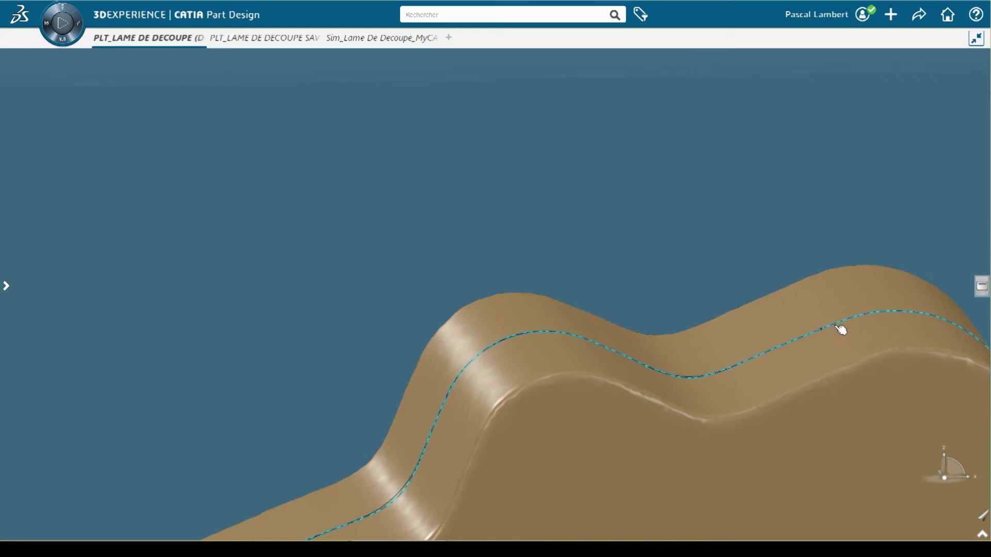
{"action": "middle_click_drag", "start_coordinate": [712, 394], "coordinate": [661, 302]}
{"action": "double_click", "coordinate": [660, 289]}
{"action": "middle_click_drag", "start_coordinate": [660, 284], "coordinate": [656, 513]}
{"action": "middle_click_drag", "start_coordinate": [694, 304], "coordinate": [609, 446]}
{"action": "left_click", "coordinate": [2, 238]}
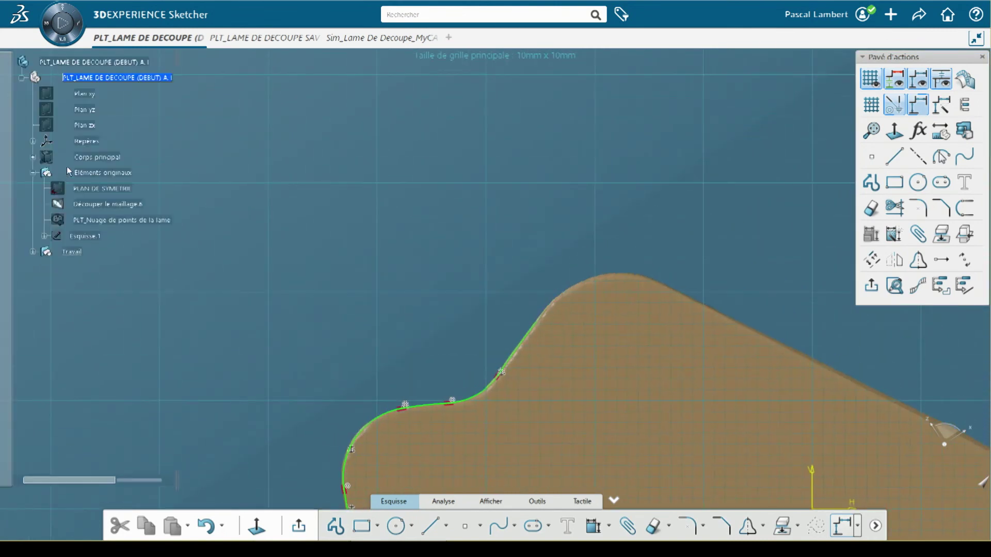
{"action": "right_click", "coordinate": [79, 158]}
{"action": "left_click", "coordinate": [116, 183]}
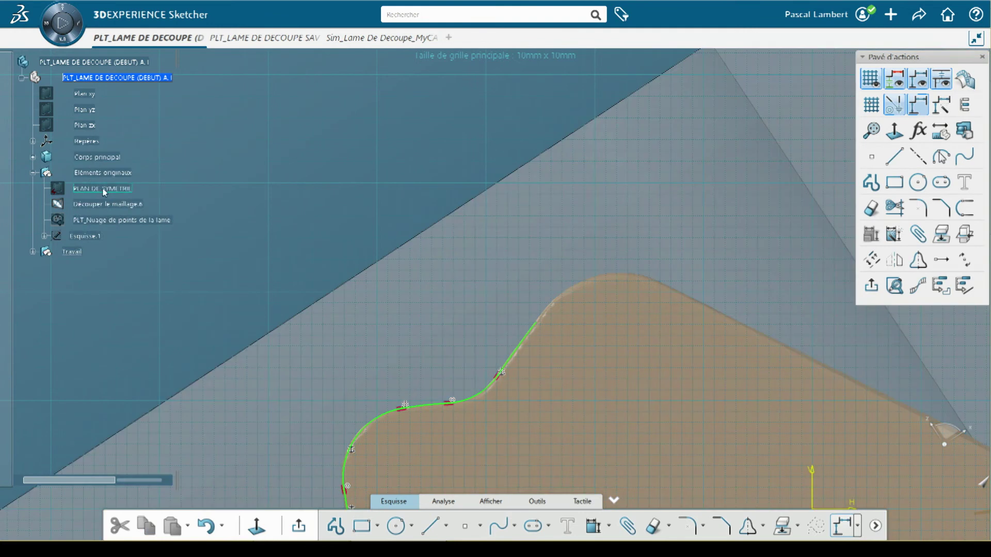
- Try stretching the profile's end line toward the second crest, and delete that line
{"action": "left_click_drag", "start_coordinate": [537, 325], "coordinate": [571, 283]}
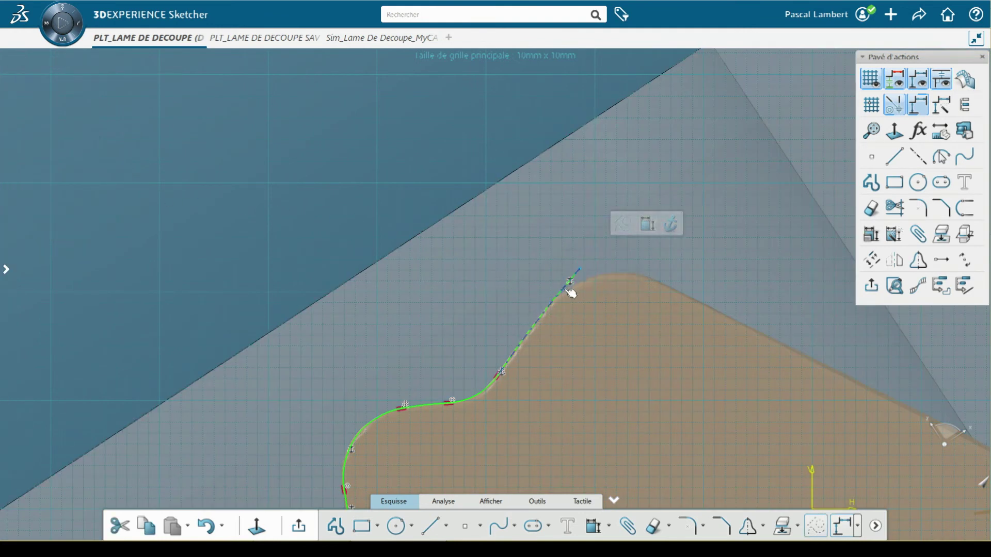
{"action": "mouse_move", "coordinate": [6, 232]}
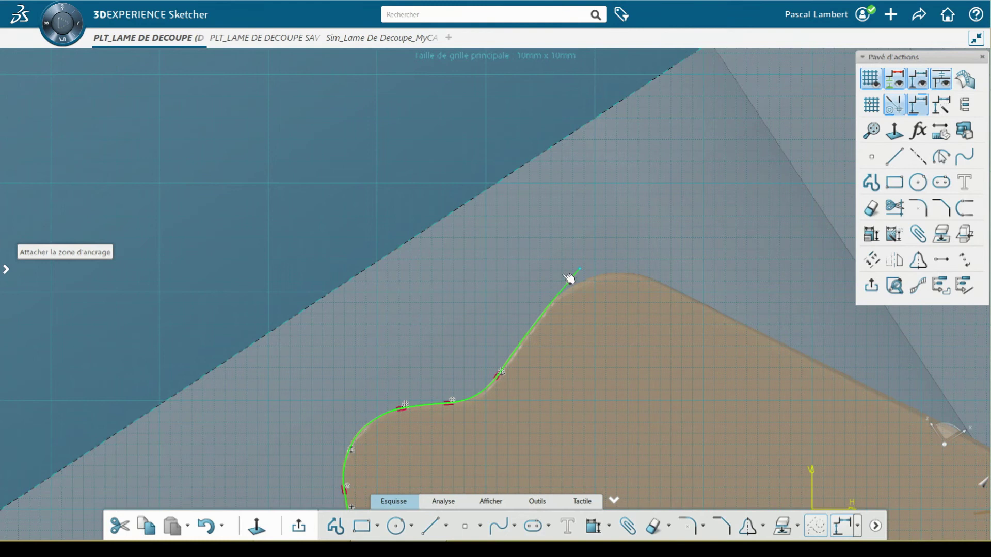
{"action": "left_click", "coordinate": [582, 280]}
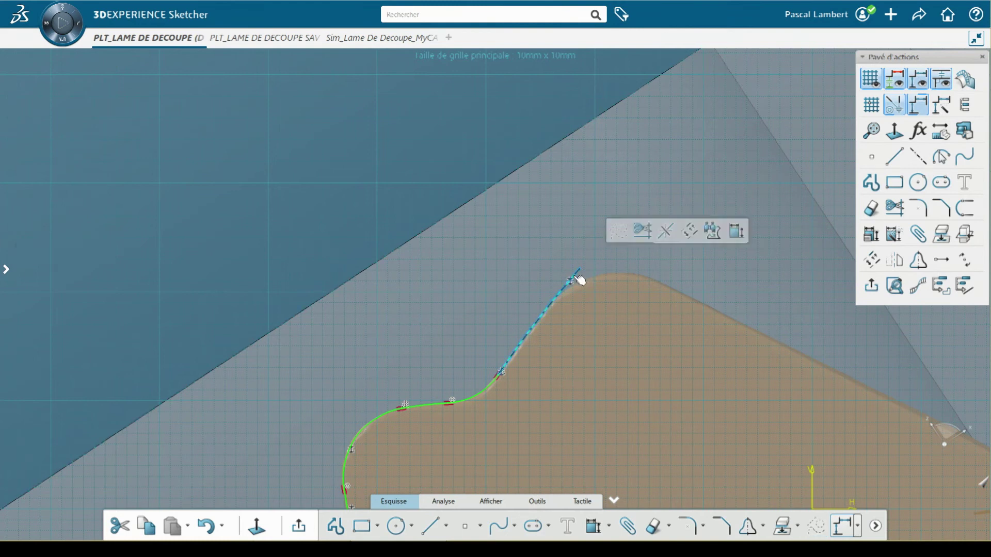
{"action": "key", "text": "Delete"}
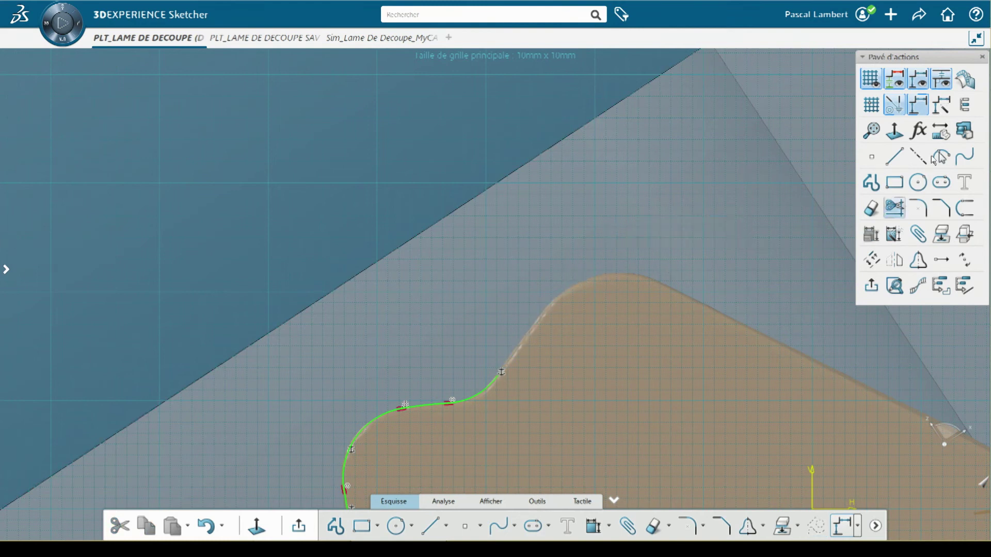
- Draw a line about 42 mm long from the profile's upper end past the block, and stretch the opposite end line beyond the block's edge
{"action": "left_click", "coordinate": [895, 156]}
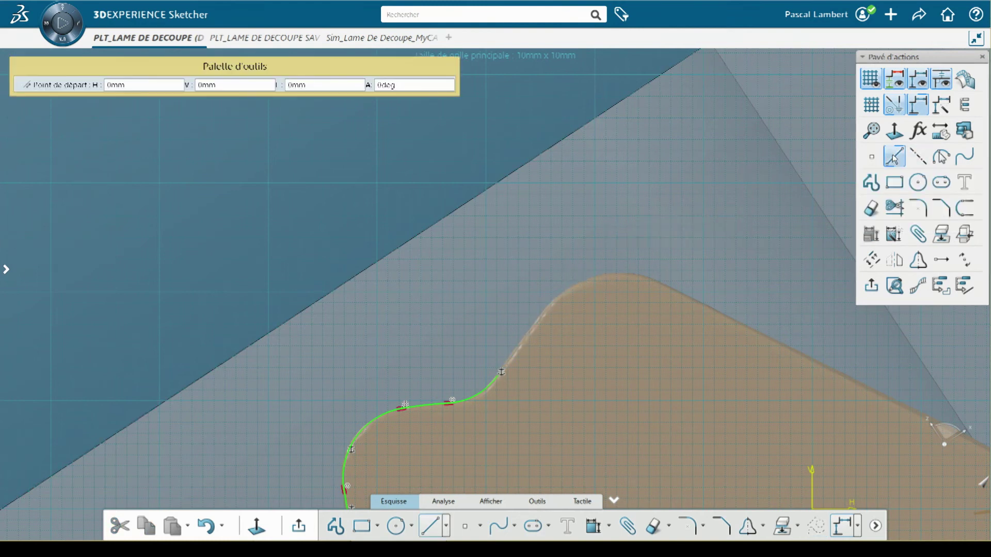
{"action": "left_click", "coordinate": [500, 378]}
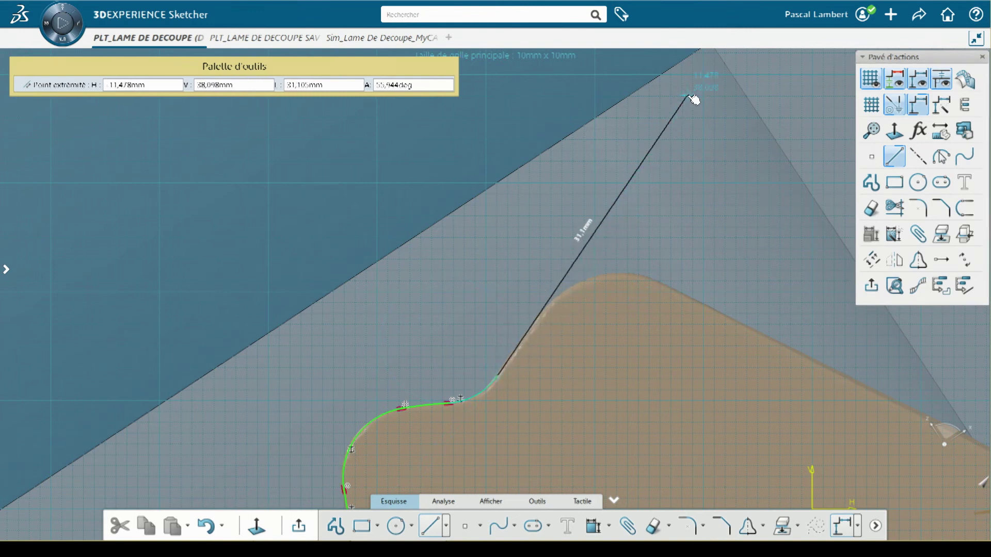
{"action": "middle_click_drag", "start_coordinate": [663, 138], "coordinate": [609, 192]}
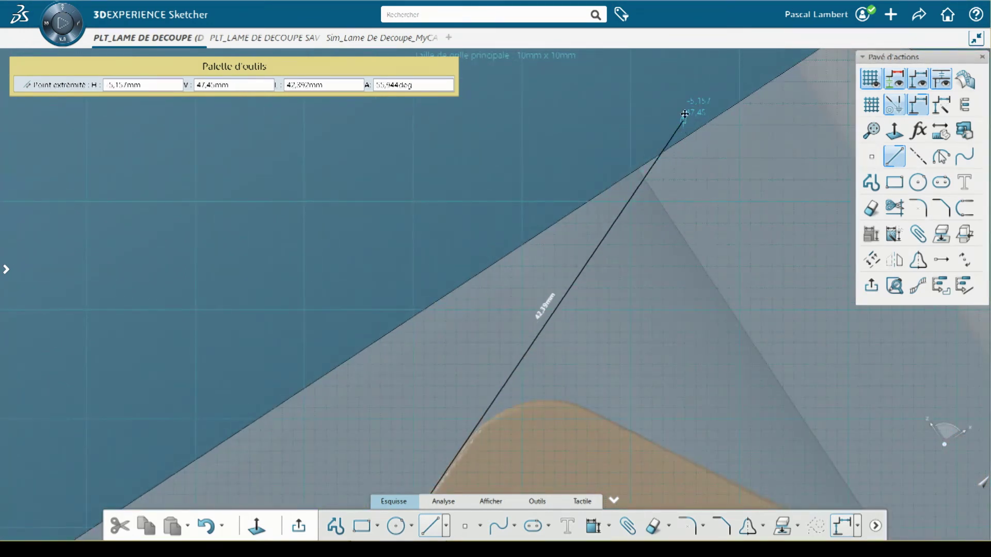
{"action": "left_click", "coordinate": [701, 55]}
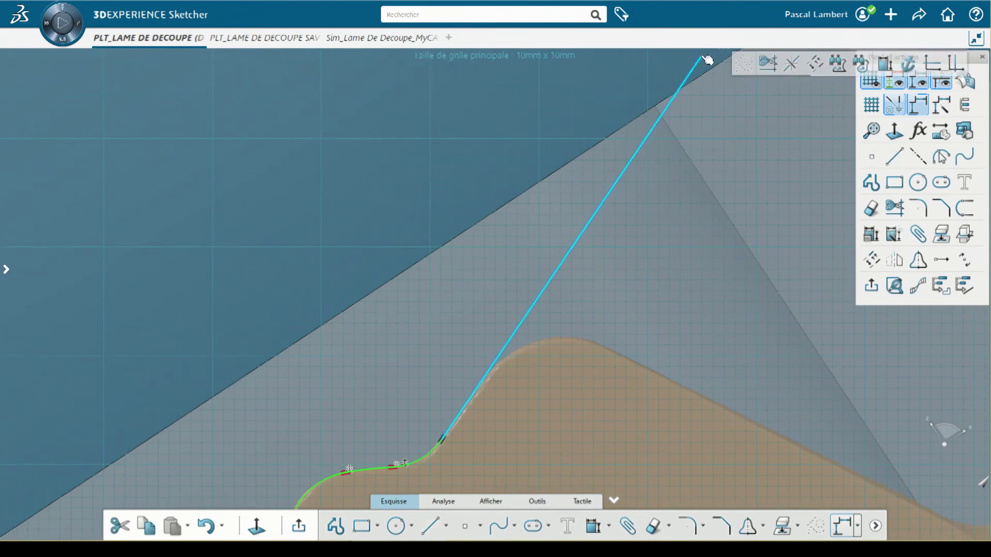
{"action": "scroll", "coordinate": [493, 255], "scroll_direction": "down", "scroll_amount": 2}
{"action": "scroll", "coordinate": [492, 255], "scroll_direction": "down", "scroll_amount": 2}
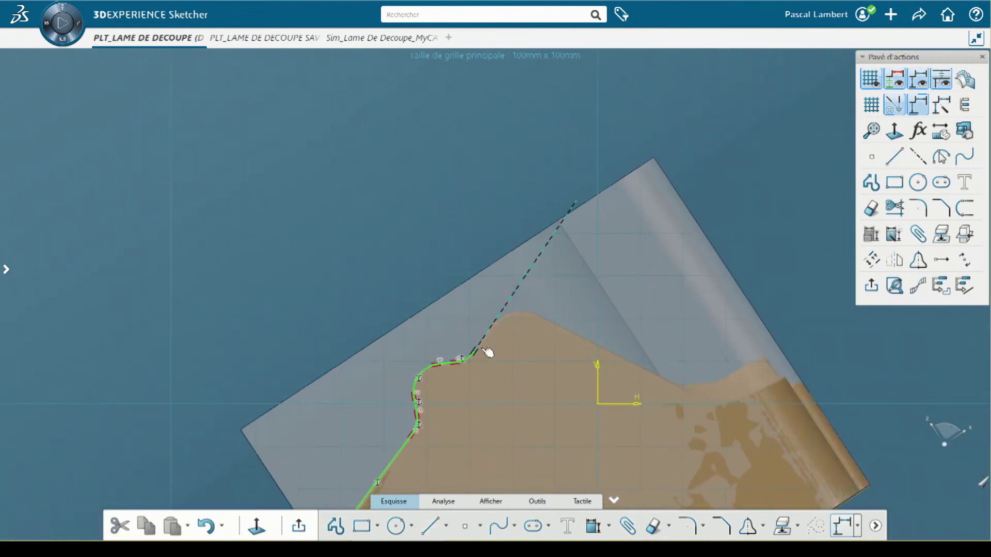
{"action": "middle_click_drag", "start_coordinate": [487, 350], "coordinate": [571, 244]}
{"action": "left_click_drag", "start_coordinate": [477, 341], "coordinate": [436, 396]}
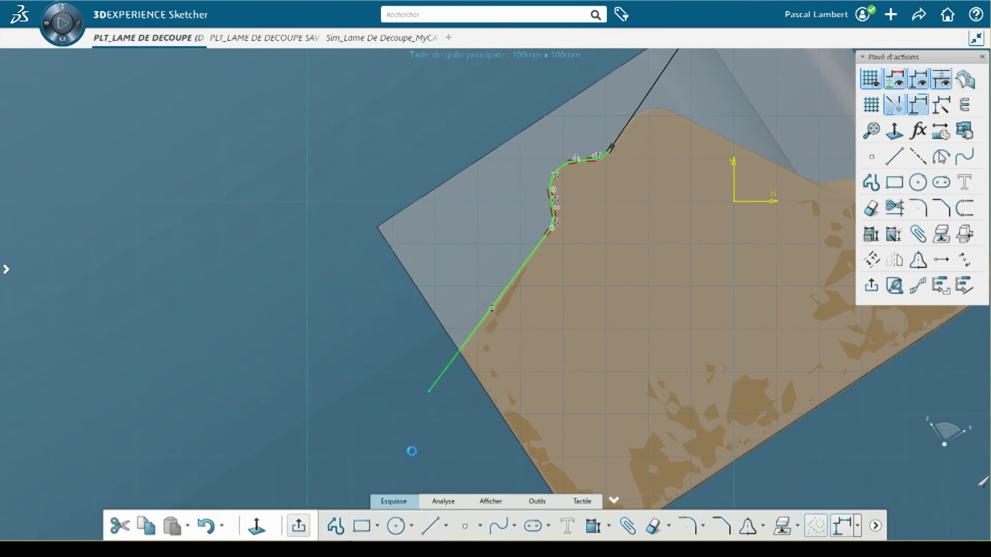
- Extrude the contour profile sketch as a surface across the wall, with limit 1 at about 33 mm and limit 2 at 24 mm
{"action": "left_click", "coordinate": [733, 502]}
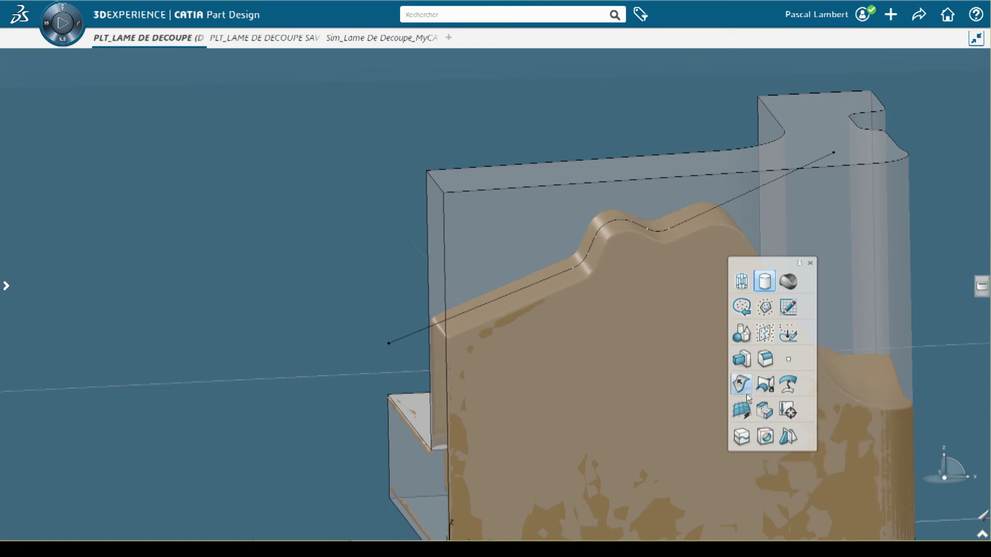
{"action": "left_click", "coordinate": [741, 385]}
{"action": "scroll", "coordinate": [650, 380], "scroll_direction": "down", "scroll_amount": 5}
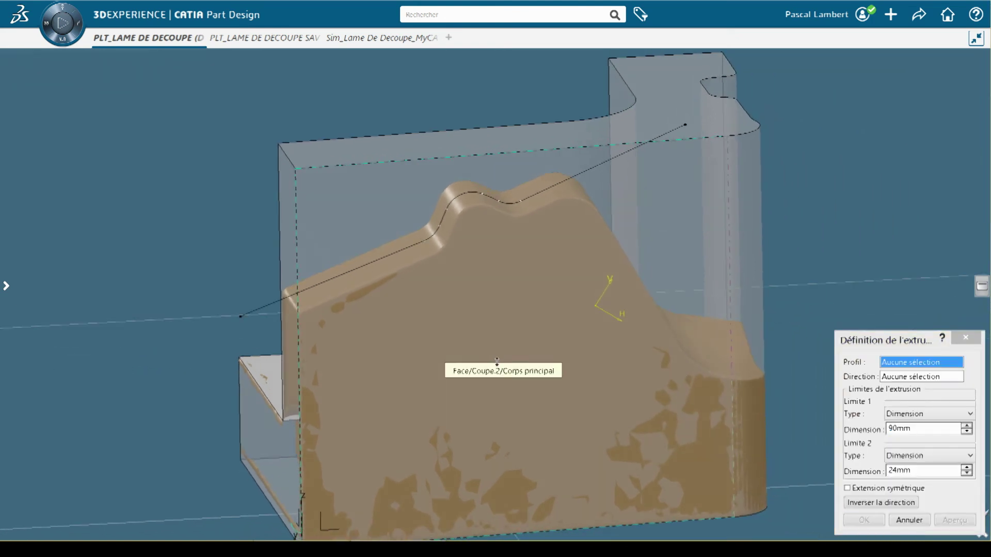
{"action": "middle_click_drag", "start_coordinate": [514, 436], "coordinate": [527, 367]}
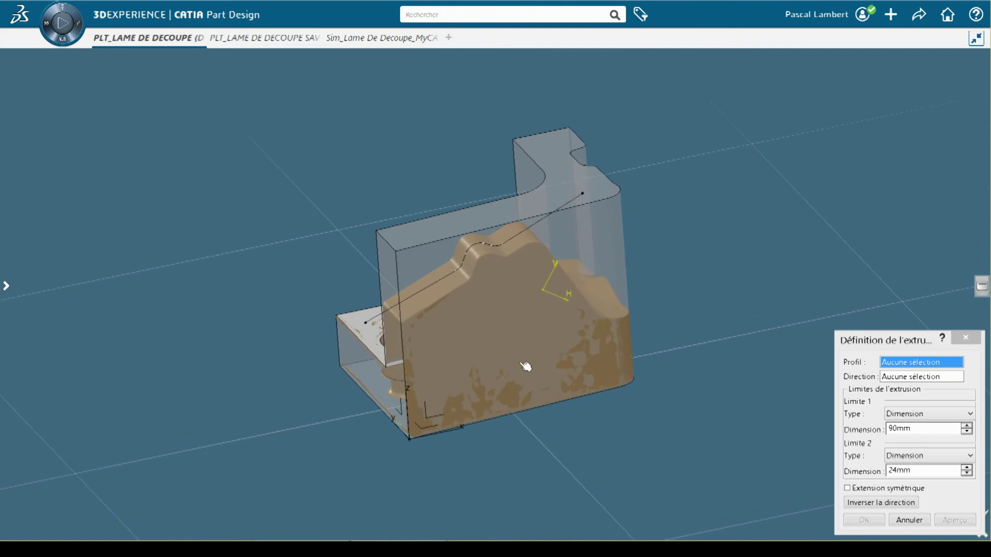
{"action": "left_click", "coordinate": [454, 284]}
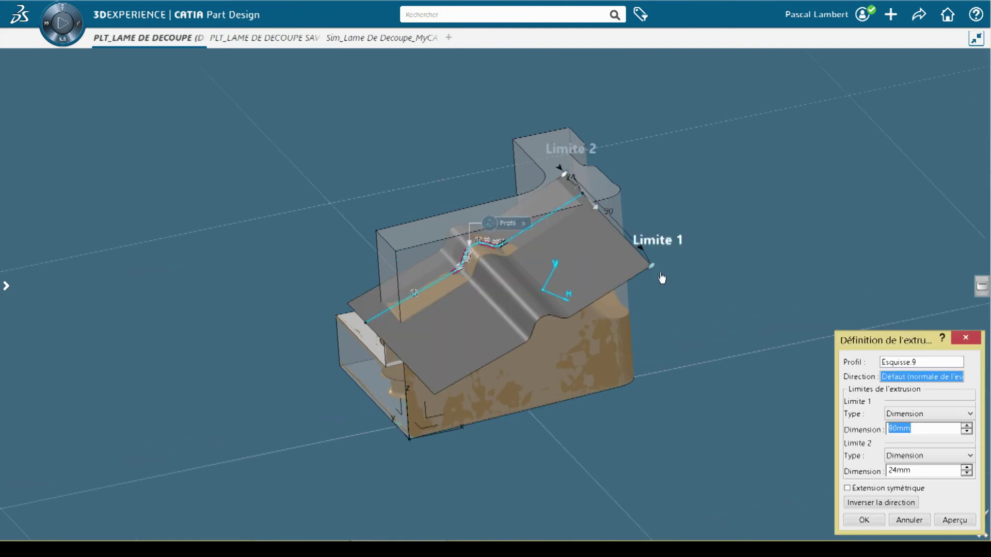
{"action": "left_click_drag", "start_coordinate": [649, 262], "coordinate": [604, 215]}
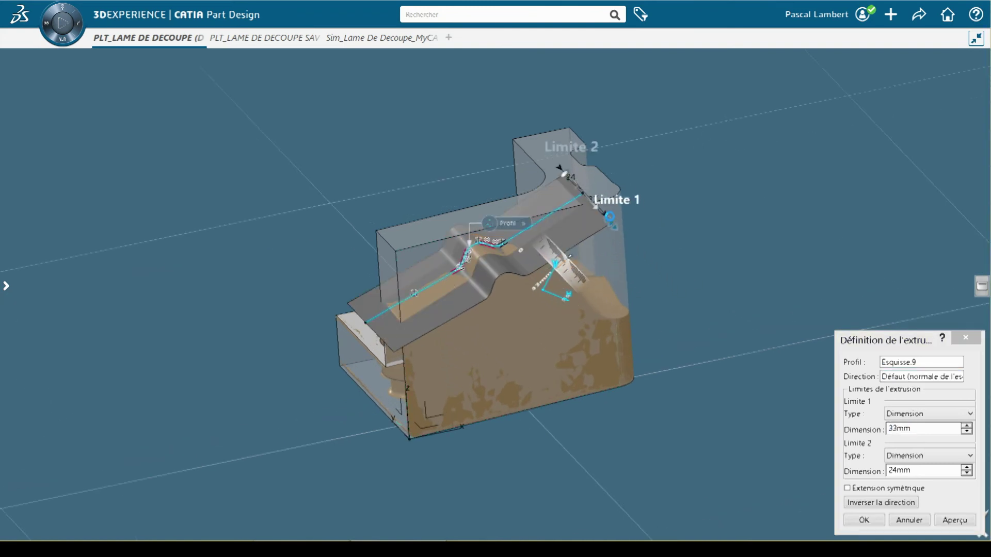
{"action": "left_click", "coordinate": [849, 520]}
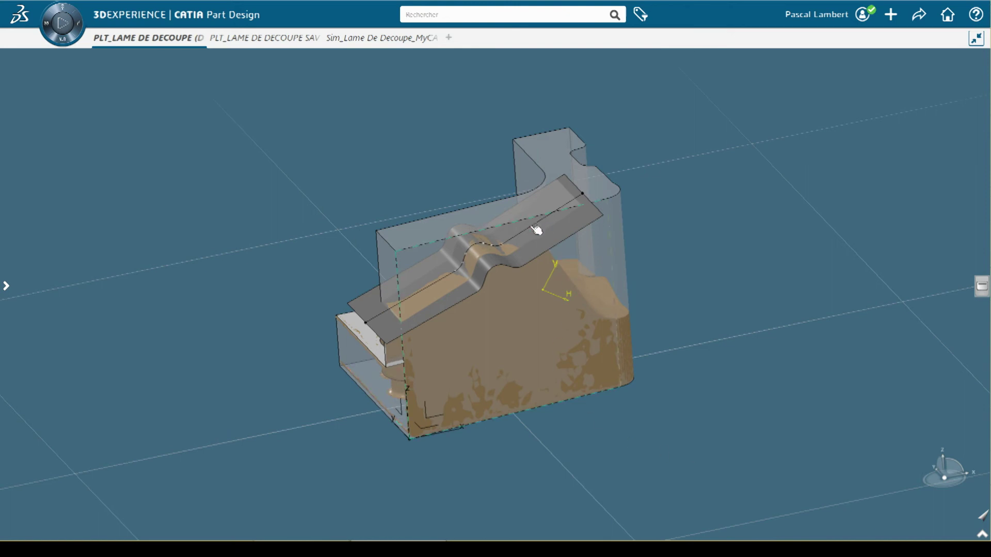
- Try to split the main body with the extruded contour surface, using no extrapolation
{"action": "left_click", "coordinate": [6, 286]}
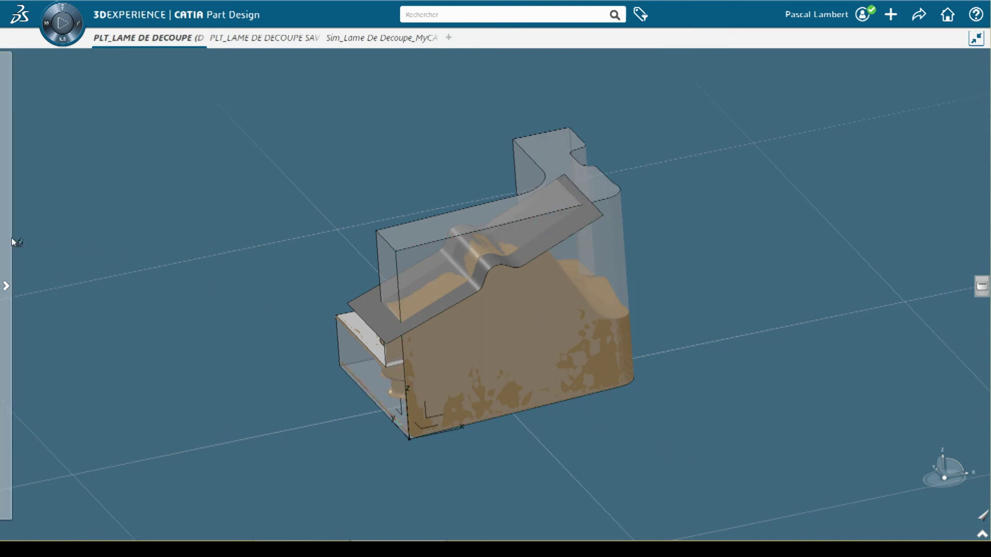
{"action": "left_click", "coordinate": [99, 157]}
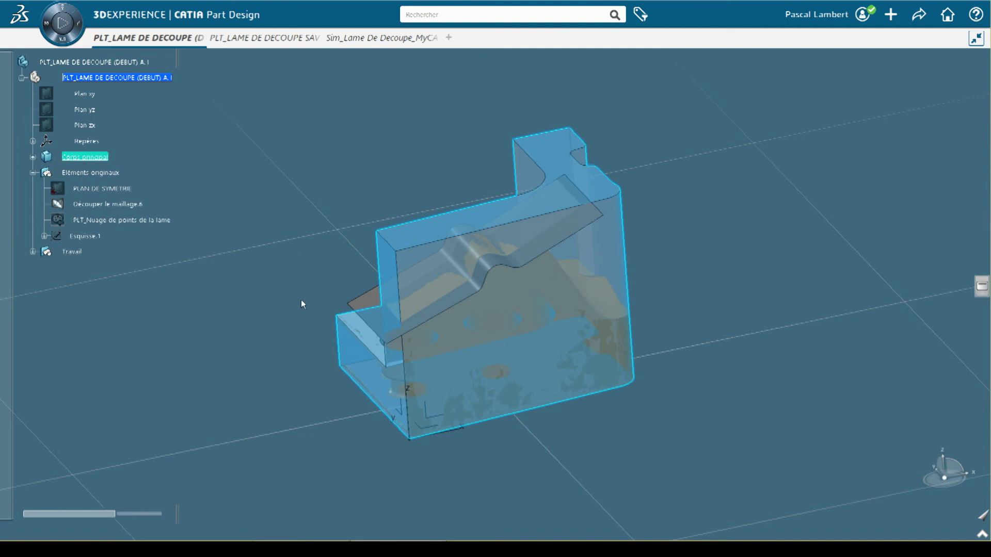
{"action": "left_click", "coordinate": [683, 447]}
{"action": "key", "text": "s"}
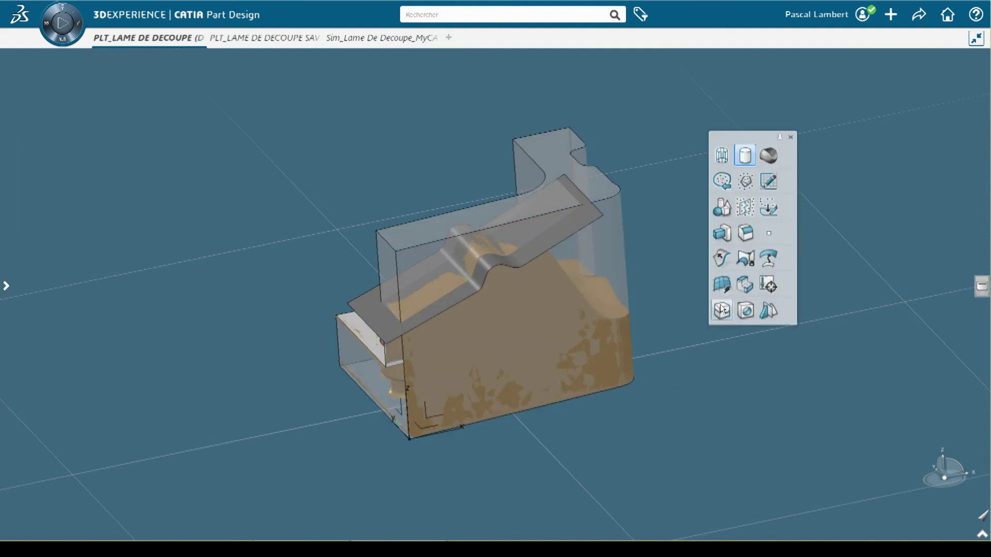
{"action": "left_click", "coordinate": [720, 306]}
{"action": "left_click", "coordinate": [564, 241]}
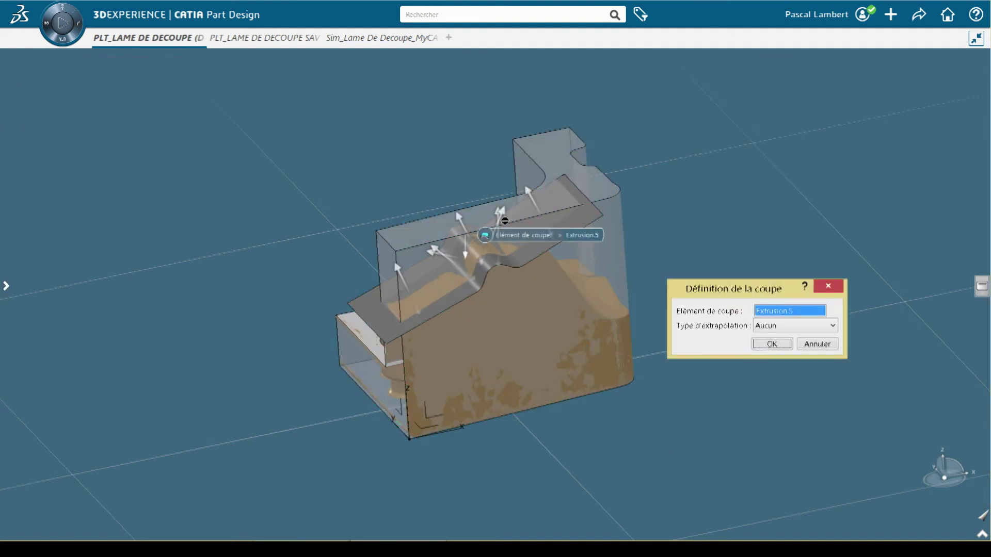
{"action": "left_click", "coordinate": [760, 345]}
{"action": "left_click", "coordinate": [608, 338]}
{"action": "middle_click_drag", "start_coordinate": [524, 316], "coordinate": [638, 366]}
{"action": "middle_click_drag", "start_coordinate": [440, 404], "coordinate": [597, 386]}
{"action": "left_click", "coordinate": [818, 344]}
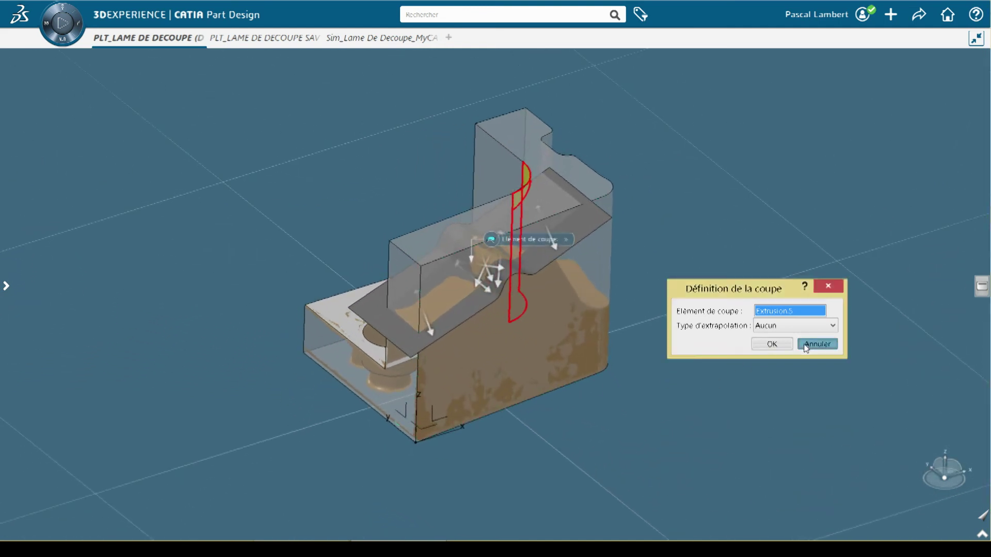
- Edit the contour surface's extrusion and stretch its limit 2 well beyond the far side of the block
{"action": "double_click", "coordinate": [549, 207]}
{"action": "left_click_drag", "start_coordinate": [550, 168], "coordinate": [456, 92]}
{"action": "left_click", "coordinate": [882, 519]}
- Split the main body with the enlarged contour surface, removing the material above it, and hide the surface
{"action": "right_click", "coordinate": [735, 364]}
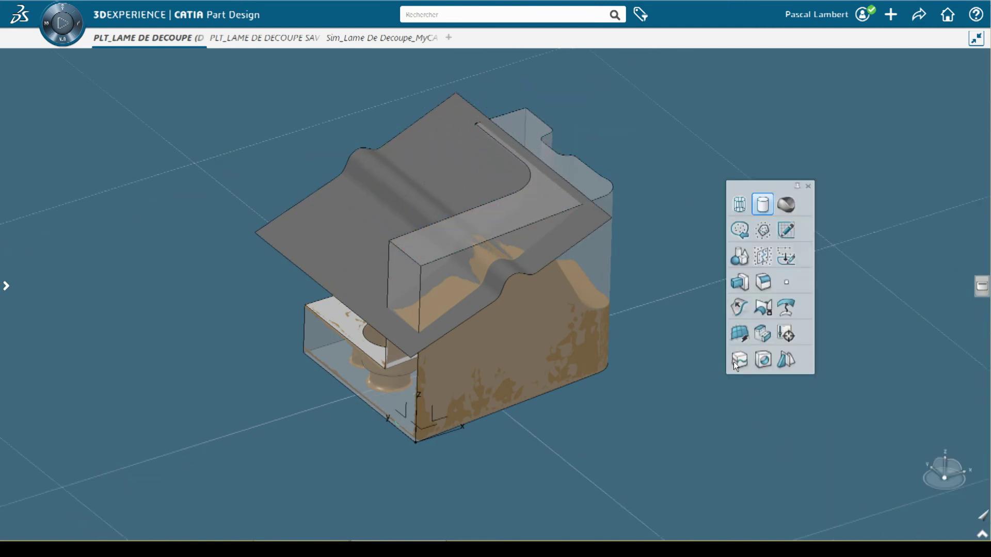
{"action": "left_click", "coordinate": [738, 361]}
{"action": "left_click", "coordinate": [568, 239]}
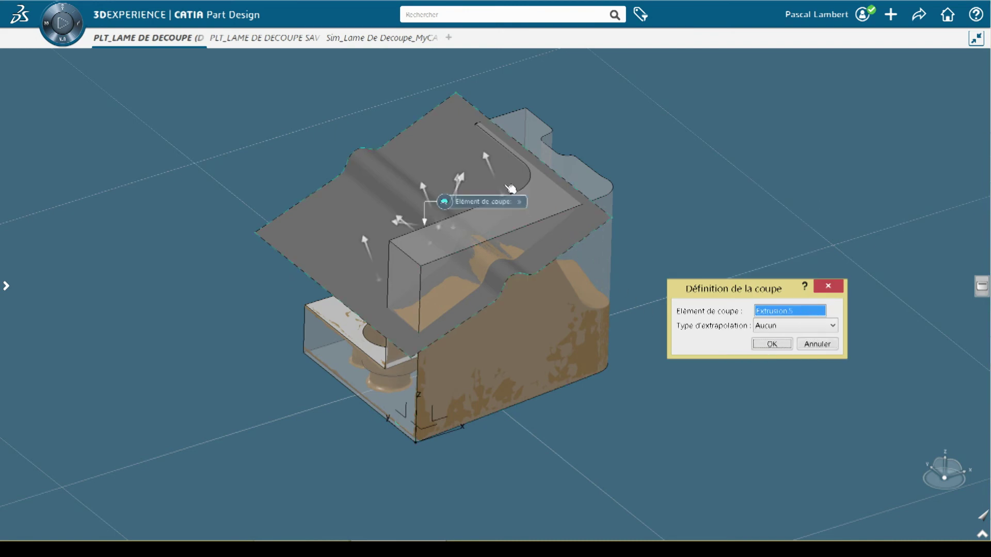
{"action": "left_click", "coordinate": [767, 344]}
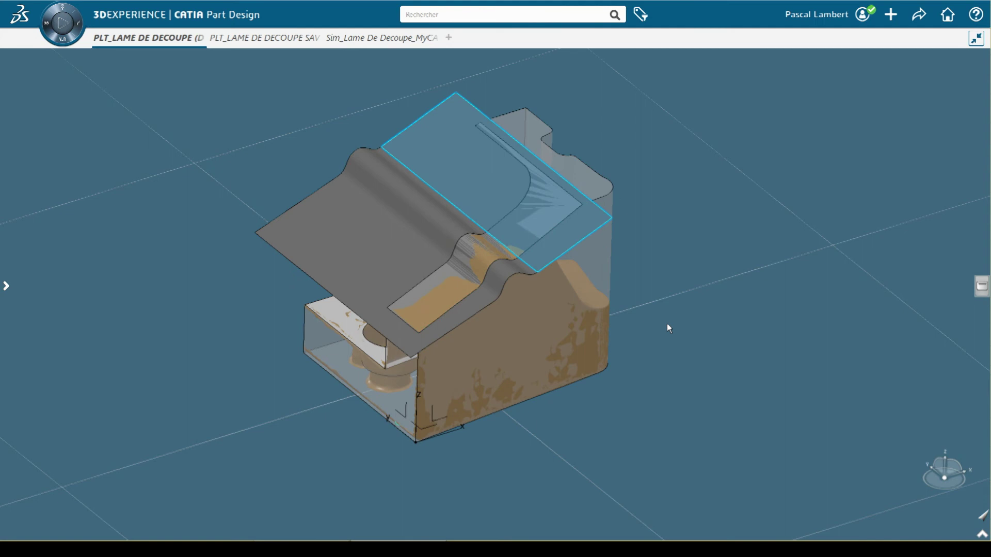
{"action": "middle_click_drag", "start_coordinate": [667, 329], "coordinate": [356, 376]}
{"action": "middle_click_drag", "start_coordinate": [618, 442], "coordinate": [297, 328]}
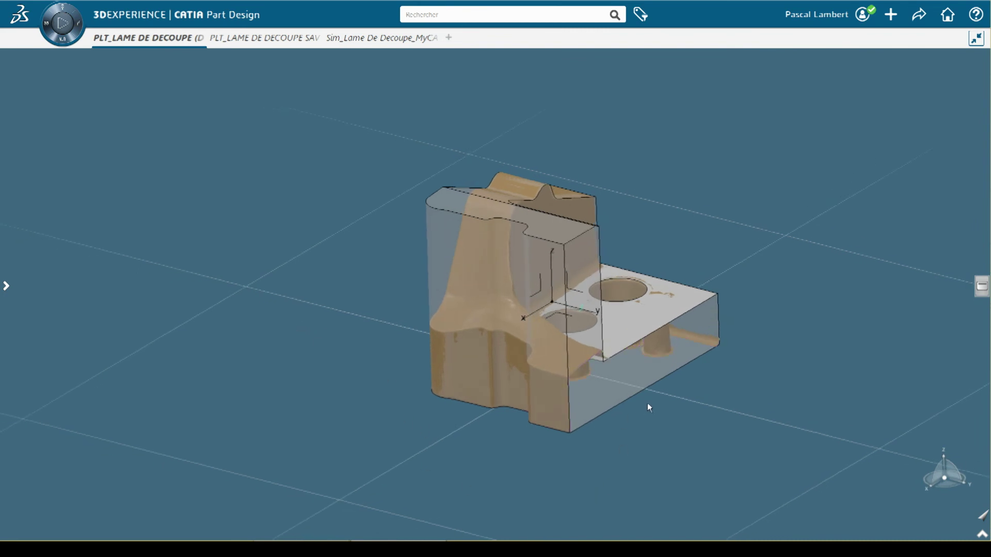
- Mirror the current solid about its flat end face at the middle of the blade to complete the full part
{"action": "middle_click_drag", "start_coordinate": [648, 404], "coordinate": [688, 417]}
{"action": "left_click", "coordinate": [688, 414]}
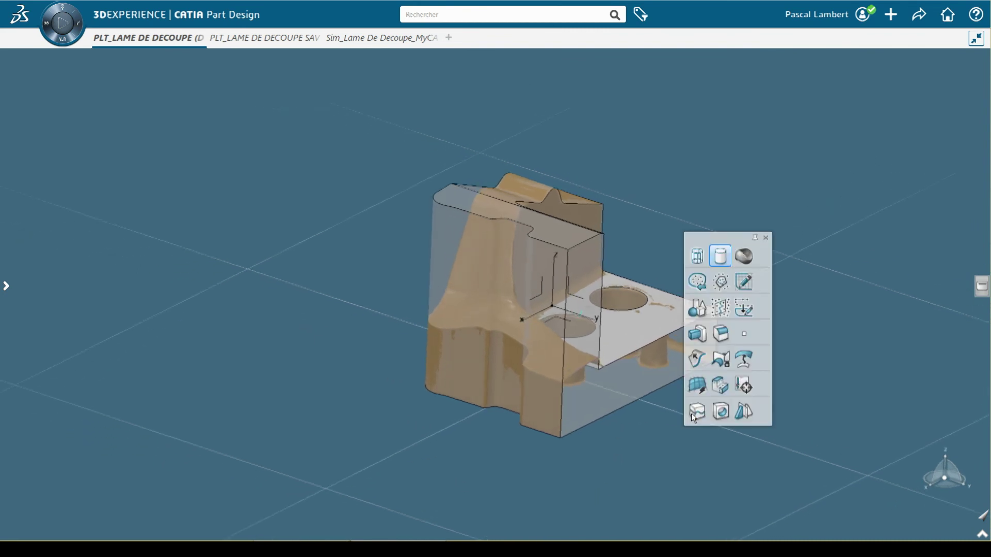
{"action": "left_click", "coordinate": [694, 416]}
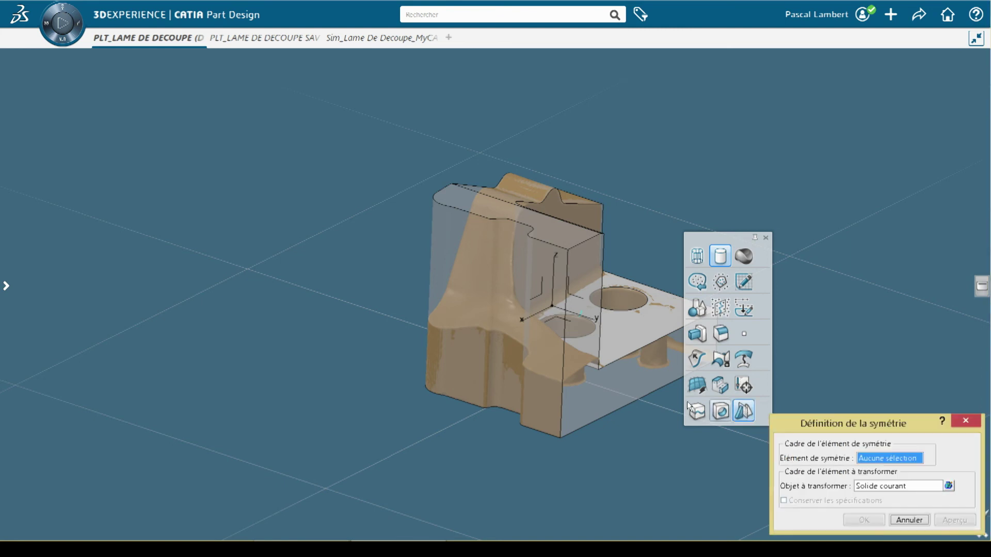
{"action": "left_click", "coordinate": [588, 395]}
{"action": "middle_click_drag", "start_coordinate": [683, 404], "coordinate": [377, 356]}
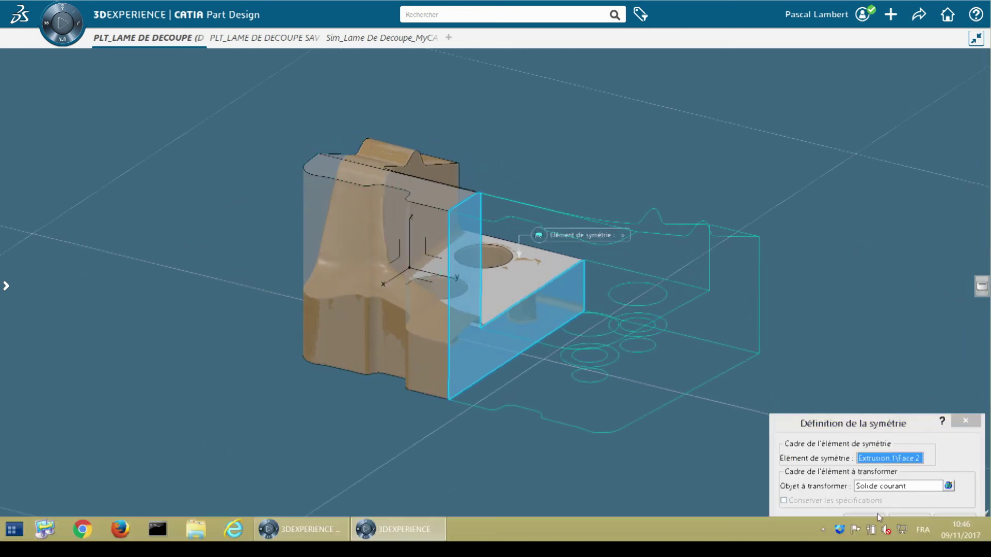
{"action": "left_click", "coordinate": [863, 521]}
{"action": "left_click", "coordinate": [590, 489]}
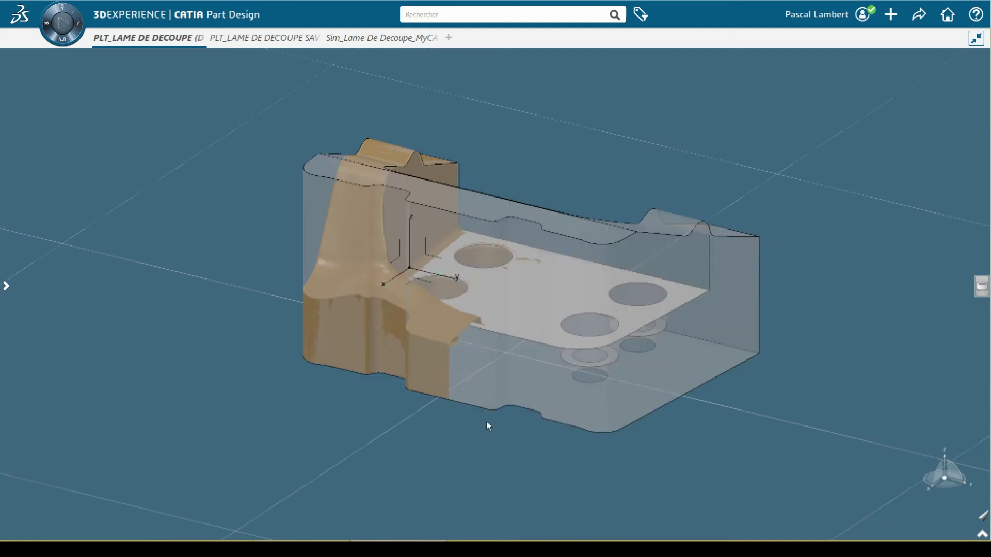
- Hide the cut mesh Découper le maillage.6 and the main body, and show the full point cloud mesh of the blade
{"action": "middle_click_drag", "start_coordinate": [443, 401], "coordinate": [516, 392]}
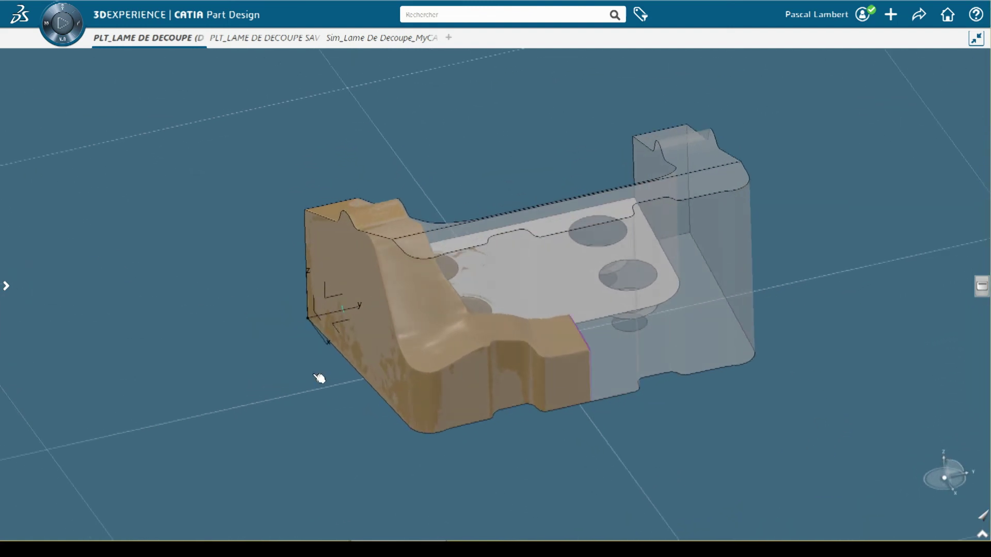
{"action": "left_click", "coordinate": [3, 311]}
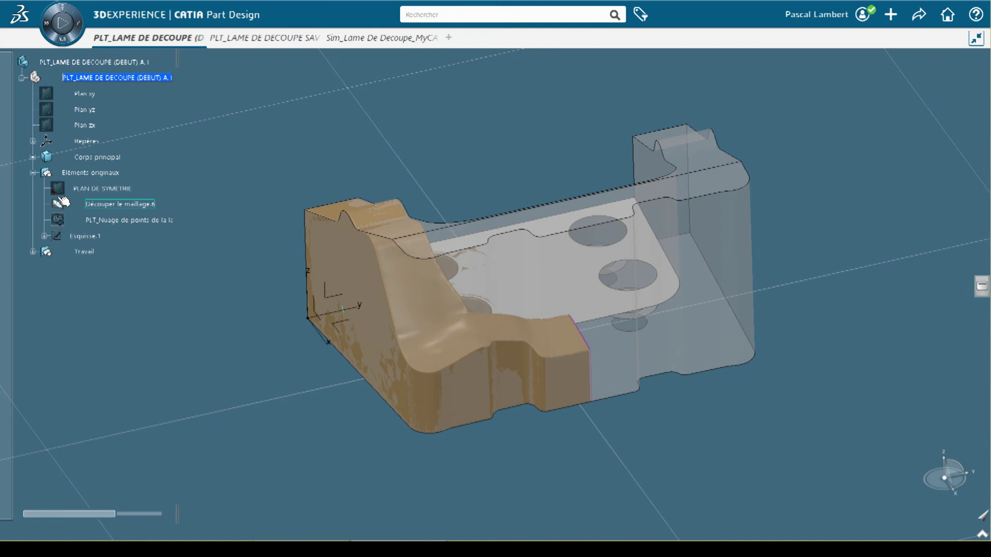
{"action": "left_click", "coordinate": [97, 206]}
{"action": "key", "text": "space"}
{"action": "left_click", "coordinate": [110, 221]}
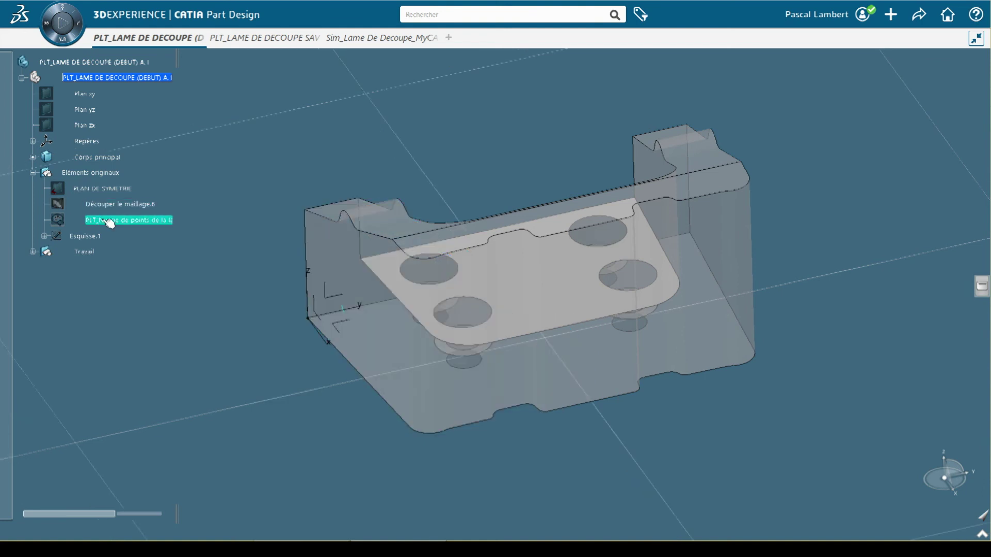
{"action": "key", "text": "space"}
{"action": "left_click", "coordinate": [104, 156]}
{"action": "key", "text": "space"}
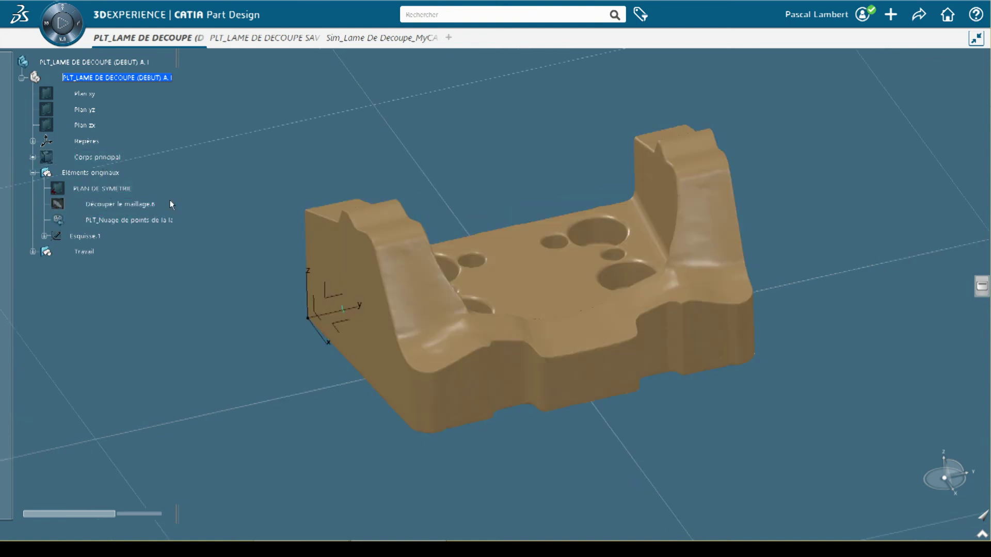
- Activate only the curved front region of the mesh, painting both uprights' sloped faces and the band joining them along the front edge
{"action": "middle_click_drag", "start_coordinate": [542, 305], "coordinate": [542, 333]}
{"action": "middle_click_drag", "start_coordinate": [406, 384], "coordinate": [407, 394]}
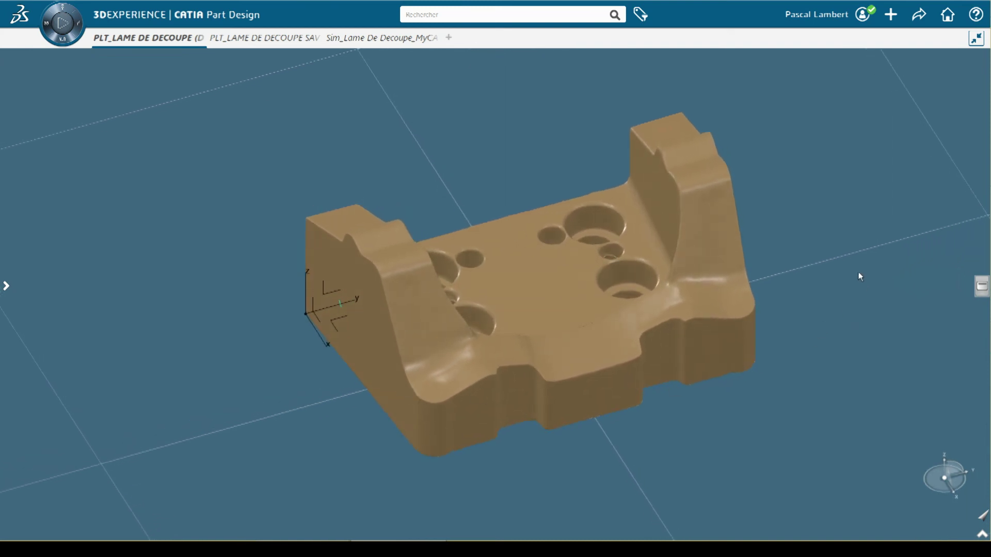
{"action": "key", "text": "w"}
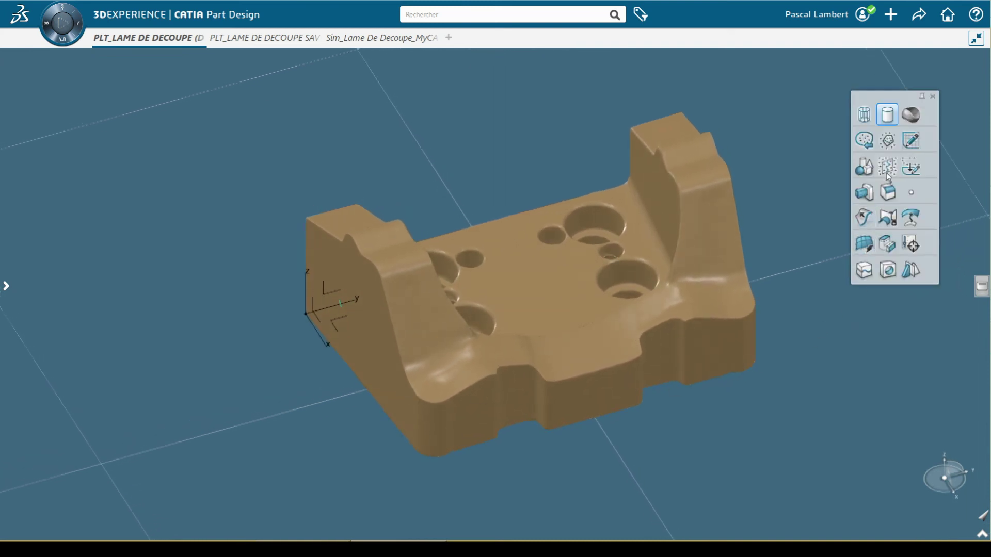
{"action": "left_click", "coordinate": [888, 140]}
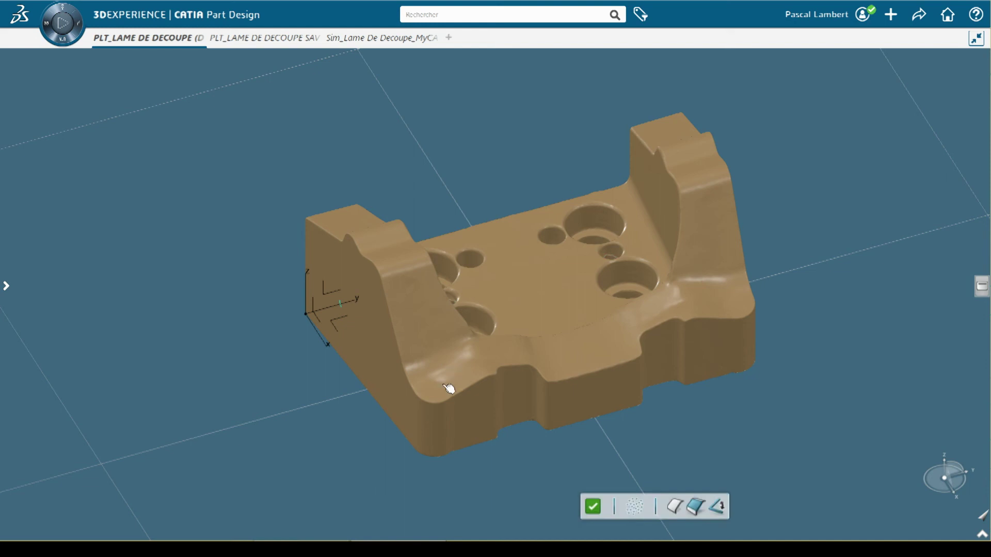
{"action": "mouse_move", "coordinate": [453, 379]}
{"action": "left_mouse_down"}
{"action": "mouse_move", "coordinate": [438, 332]}
{"action": "mouse_move", "coordinate": [421, 338]}
{"action": "left_mouse_up"}
{"action": "left_click_drag", "start_coordinate": [421, 375], "coordinate": [425, 391]}
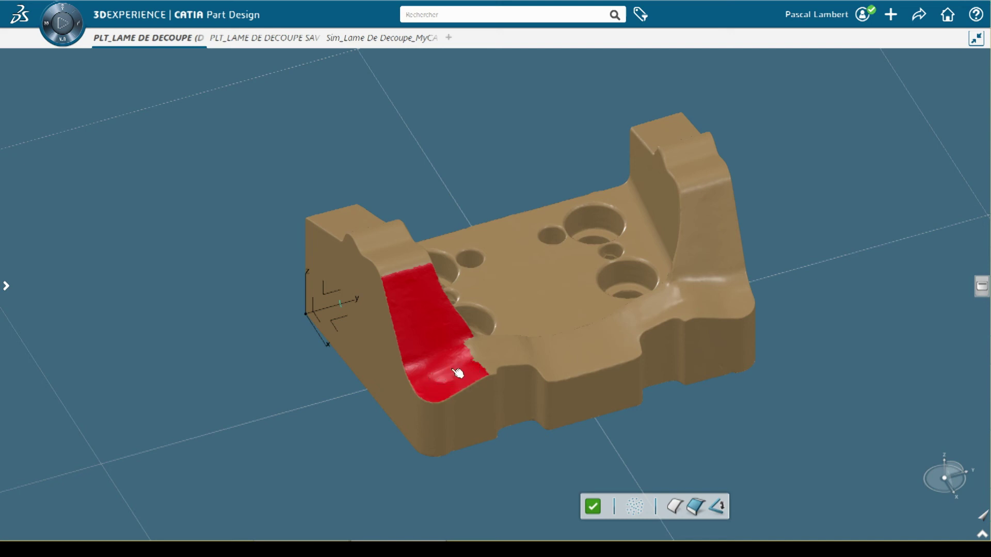
{"action": "mouse_move", "coordinate": [487, 370]}
{"action": "left_mouse_down"}
{"action": "mouse_move", "coordinate": [736, 299]}
{"action": "mouse_move", "coordinate": [713, 309]}
{"action": "mouse_move", "coordinate": [692, 281]}
{"action": "mouse_move", "coordinate": [691, 292]}
{"action": "left_mouse_up"}
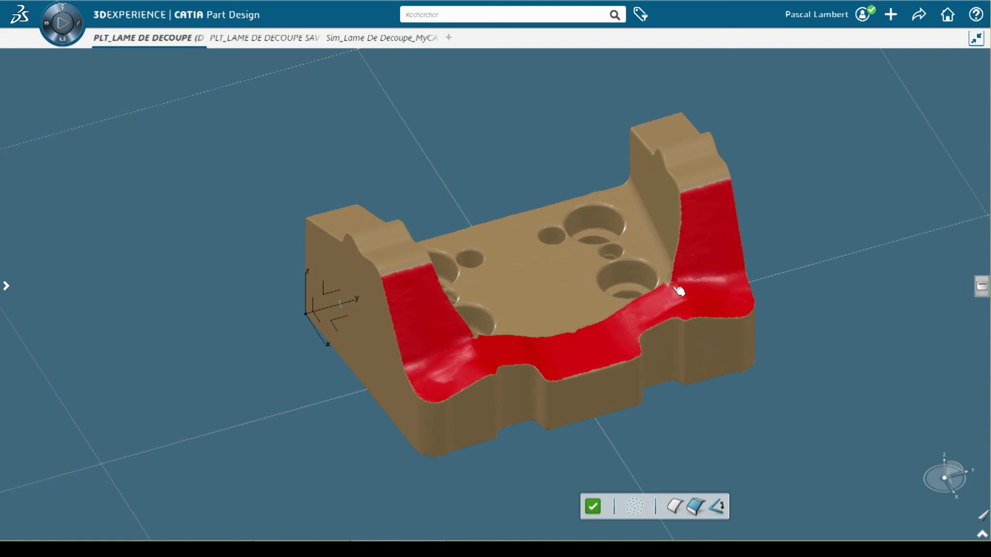
{"action": "left_click", "coordinate": [594, 507]}
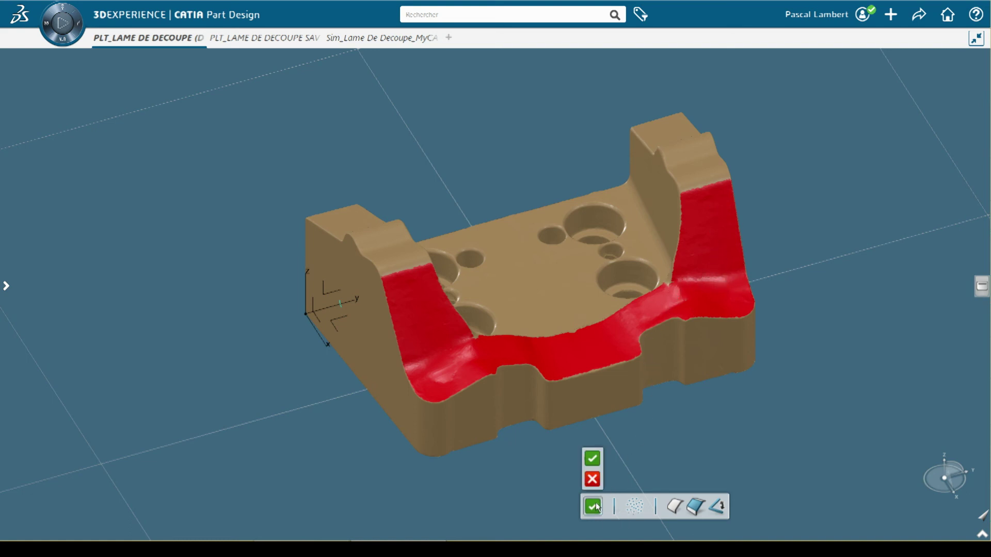
{"action": "middle_click_drag", "start_coordinate": [603, 444], "coordinate": [594, 413]}
- Create an extended automatic surface from the isolated mesh region with 0,5mm mean deviation, 50 surface detail and 0,2mm free-edge tolerance
{"action": "key", "text": "s"}
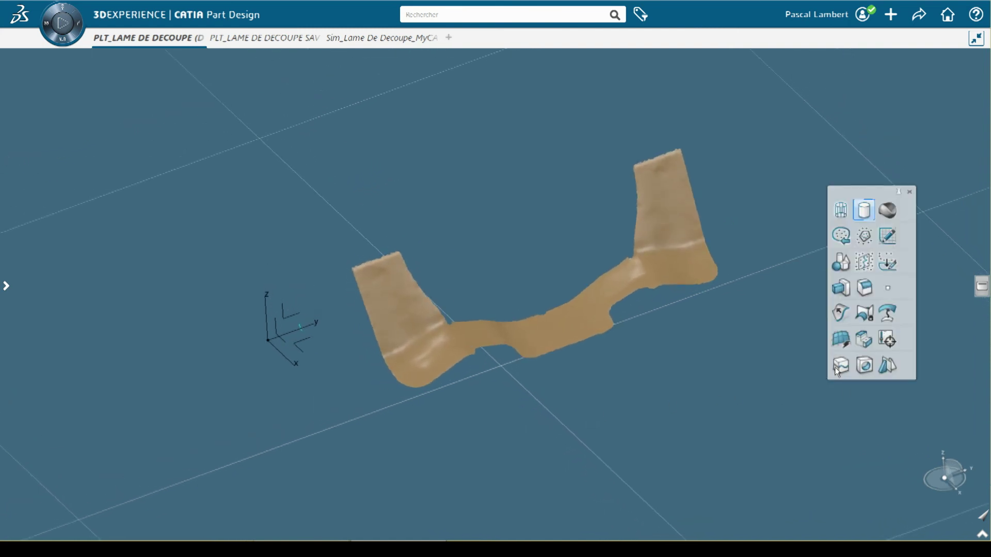
{"action": "left_click", "coordinate": [838, 339]}
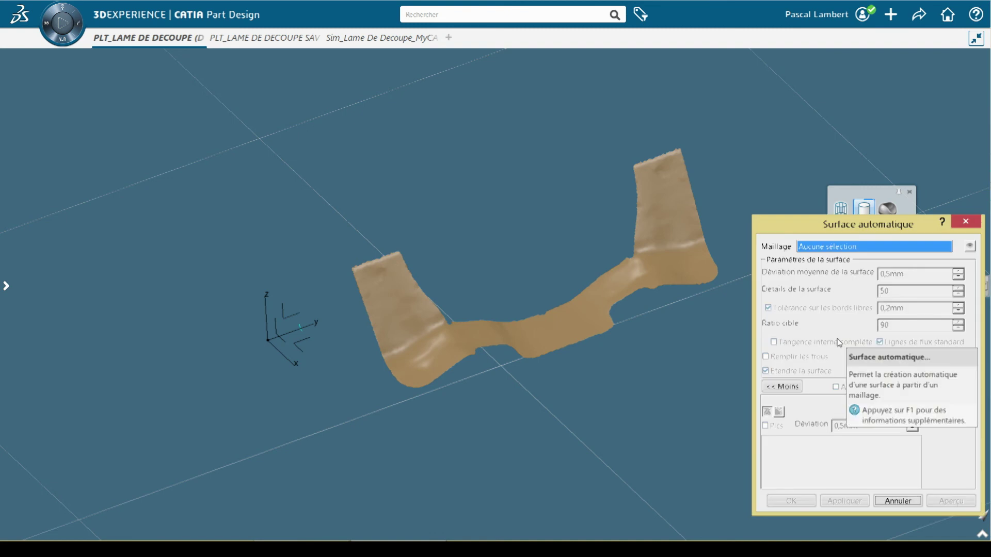
{"action": "middle_click_drag", "start_coordinate": [652, 400], "coordinate": [552, 383]}
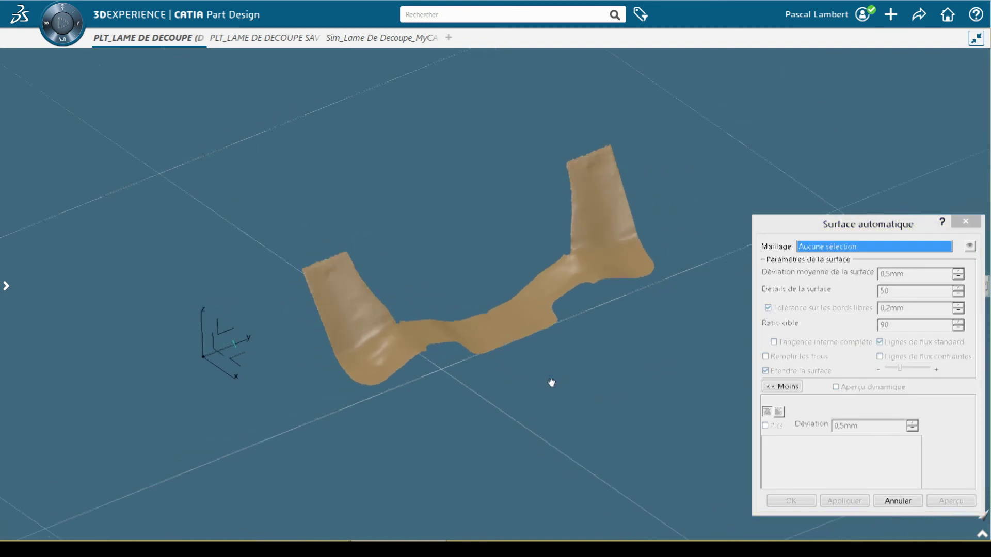
{"action": "left_click", "coordinate": [538, 326]}
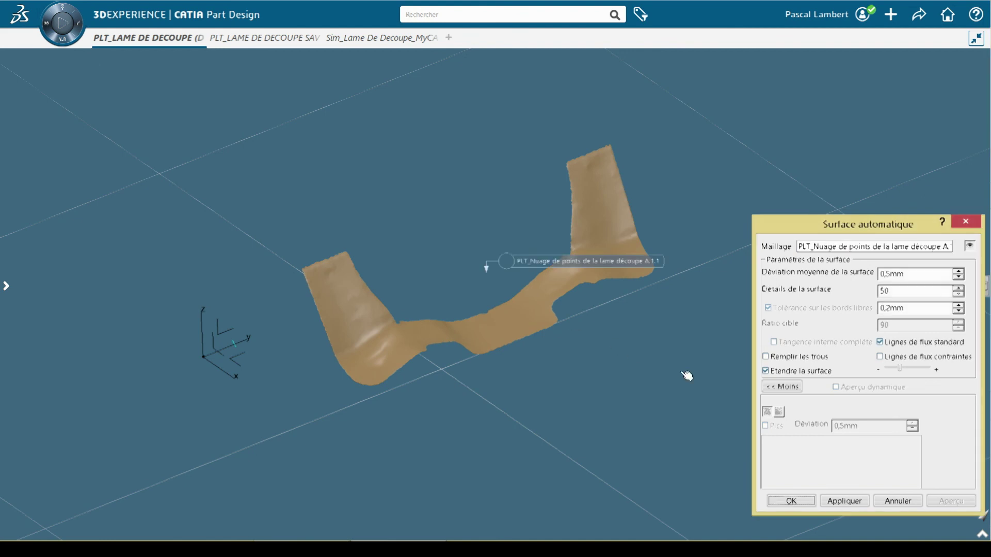
{"action": "left_click", "coordinate": [806, 504]}
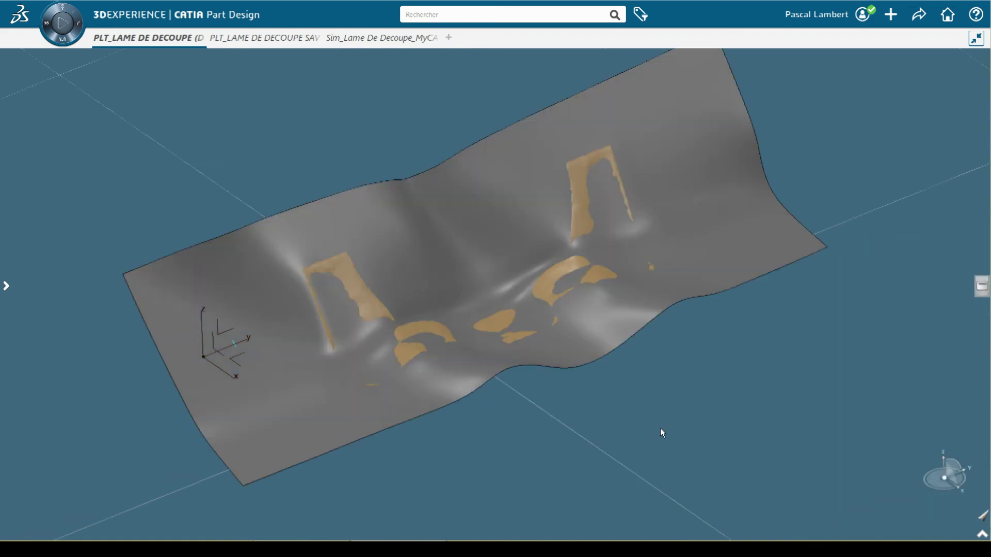
- Hide the isolated mesh region and inspect the automatic surface from several angles
{"action": "middle_click_drag", "start_coordinate": [598, 381], "coordinate": [478, 367]}
{"action": "left_click", "coordinate": [464, 299]}
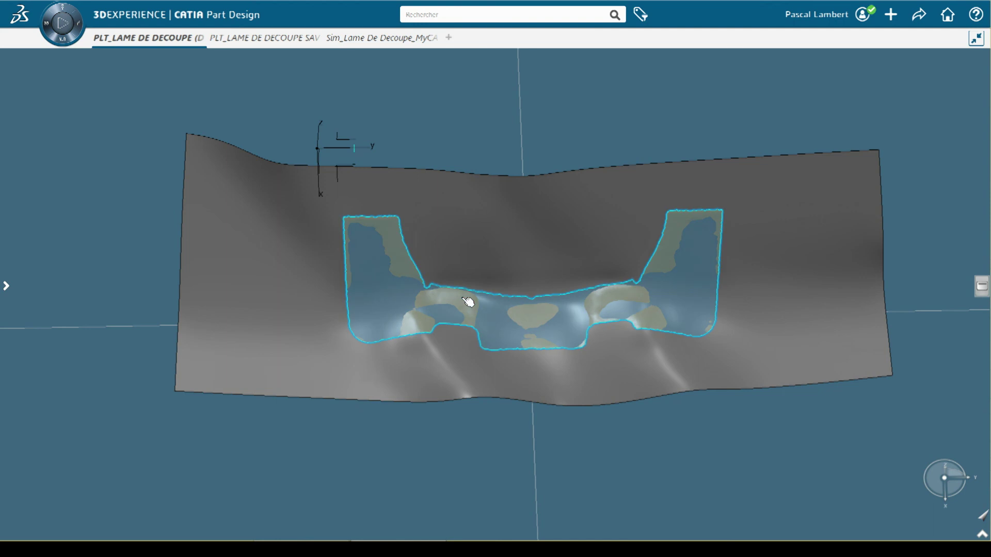
{"action": "key", "text": "space"}
{"action": "middle_click_drag", "start_coordinate": [529, 431], "coordinate": [592, 378]}
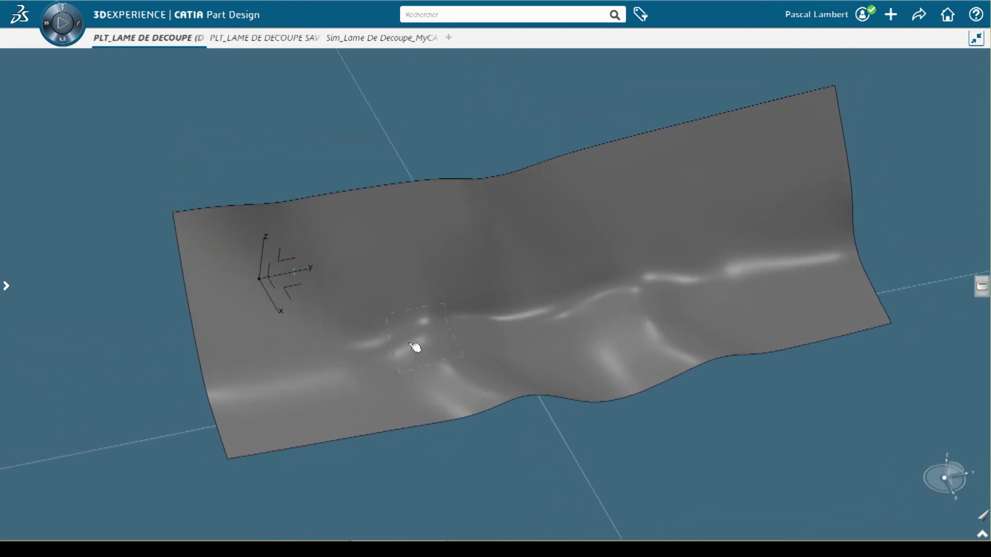
{"action": "middle_click_drag", "start_coordinate": [618, 378], "coordinate": [576, 460]}
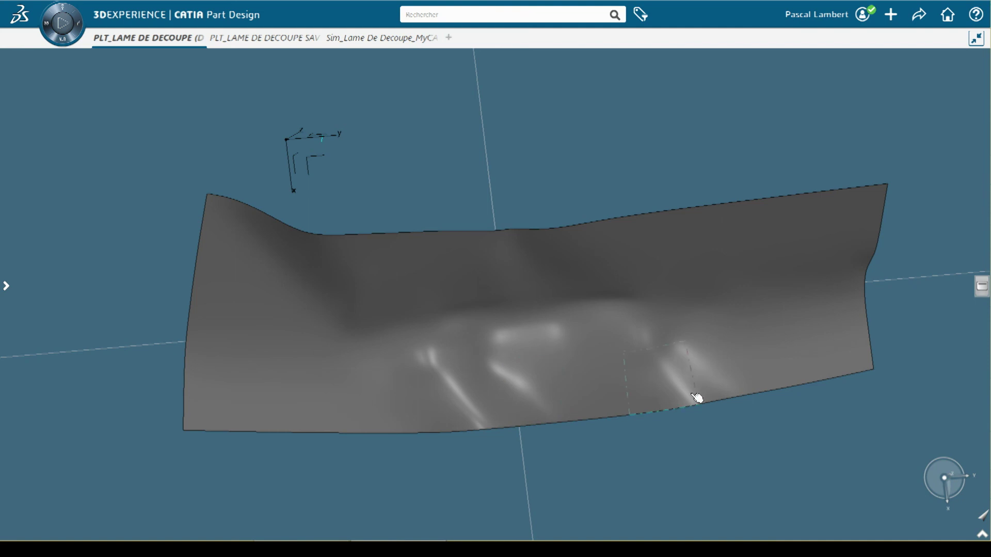
{"action": "middle_click_drag", "start_coordinate": [570, 470], "coordinate": [532, 421]}
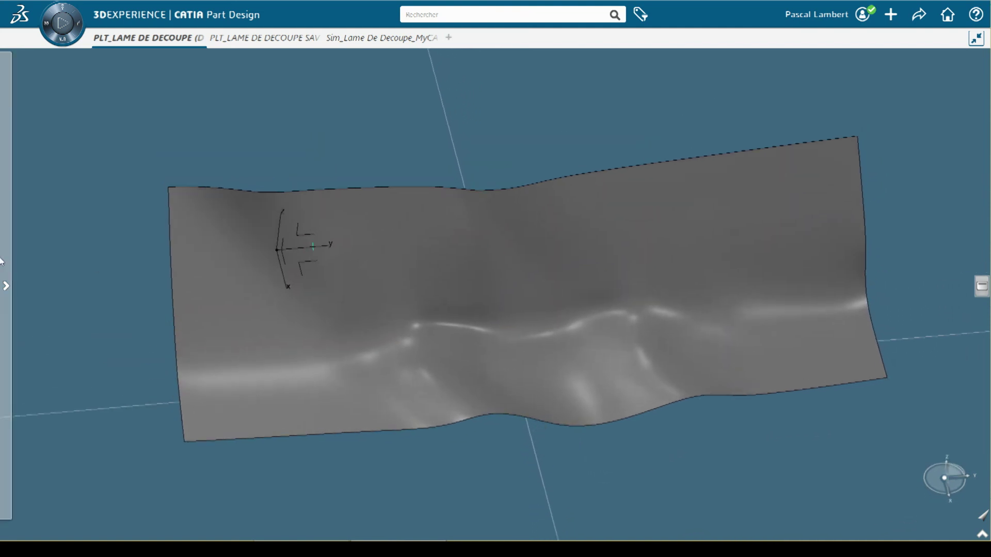
- Show the main body (Corps principal) together with the automatic surface
{"action": "mouse_move", "coordinate": [13, 248]}
{"action": "left_click", "coordinate": [93, 162]}
{"action": "left_click", "coordinate": [129, 111]}
{"action": "left_click", "coordinate": [687, 477]}
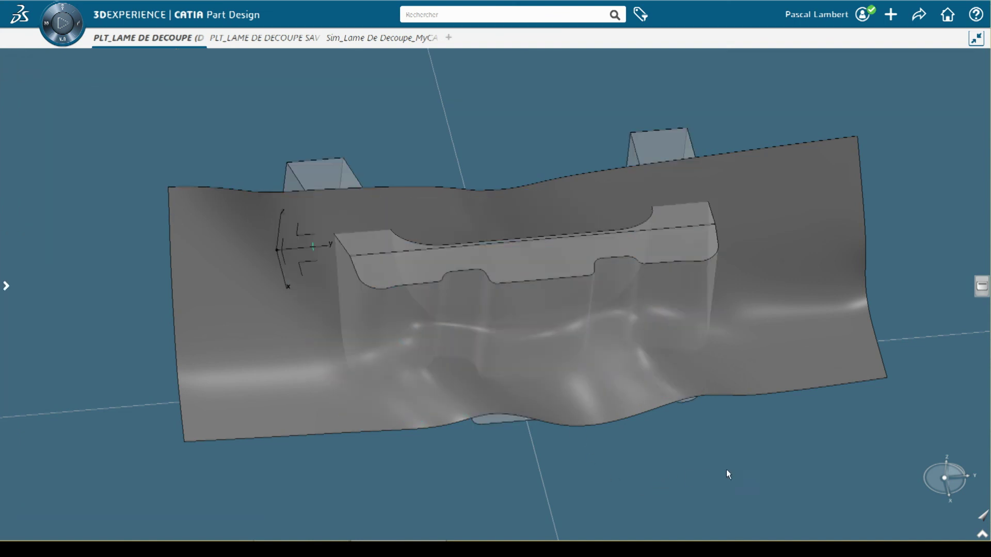
- Split the main body with the automatic surface, using no extrapolation and removing the material above it, and hide the surface
{"action": "key", "text": "w"}
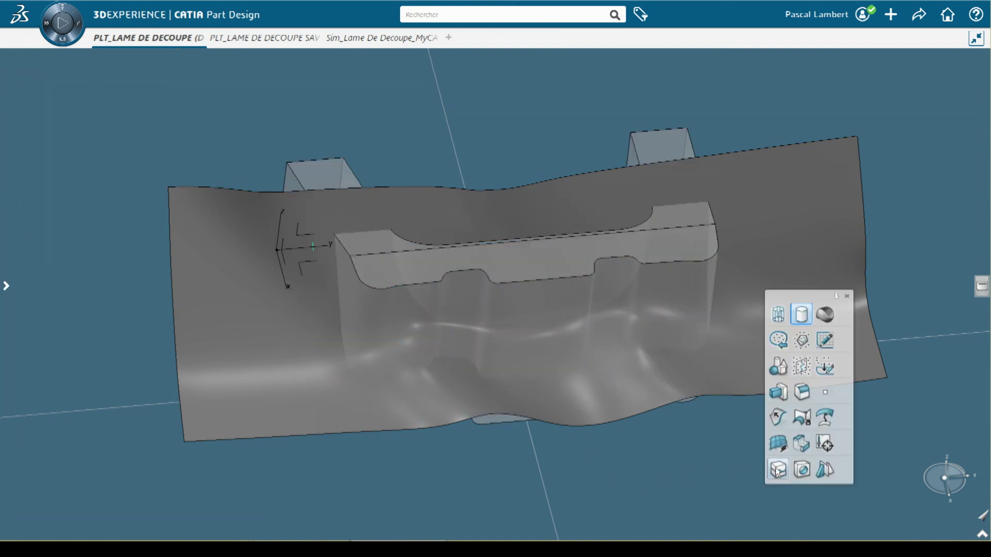
{"action": "left_click", "coordinate": [776, 471]}
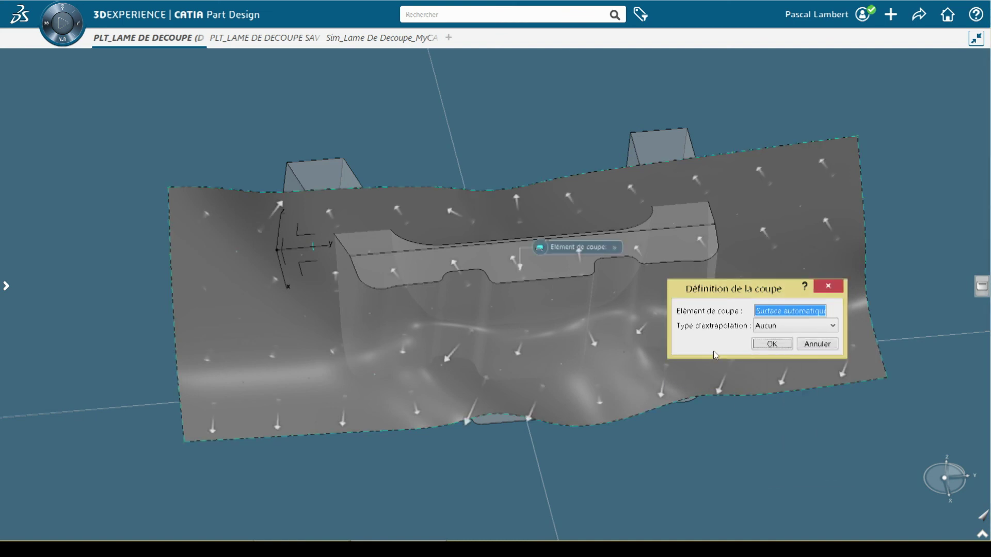
{"action": "left_click", "coordinate": [765, 344]}
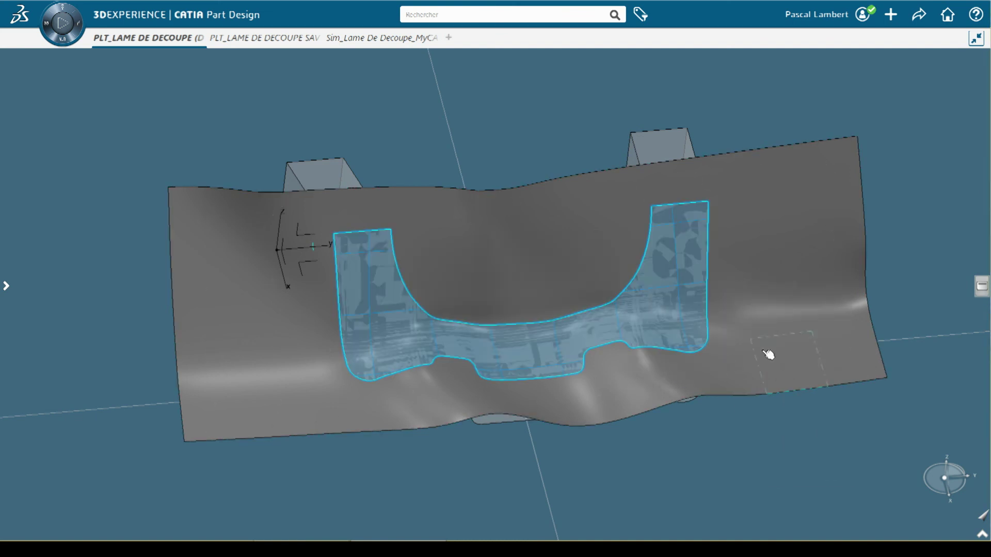
{"action": "middle_click_drag", "start_coordinate": [621, 469], "coordinate": [628, 463]}
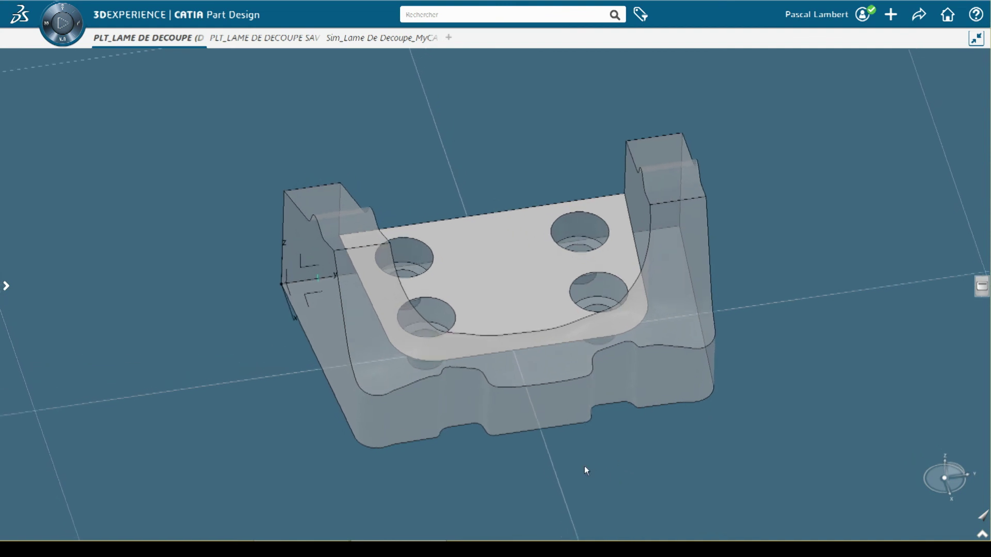
- Set the main body (Corps principal) as the current work object
{"action": "left_click", "coordinate": [9, 232]}
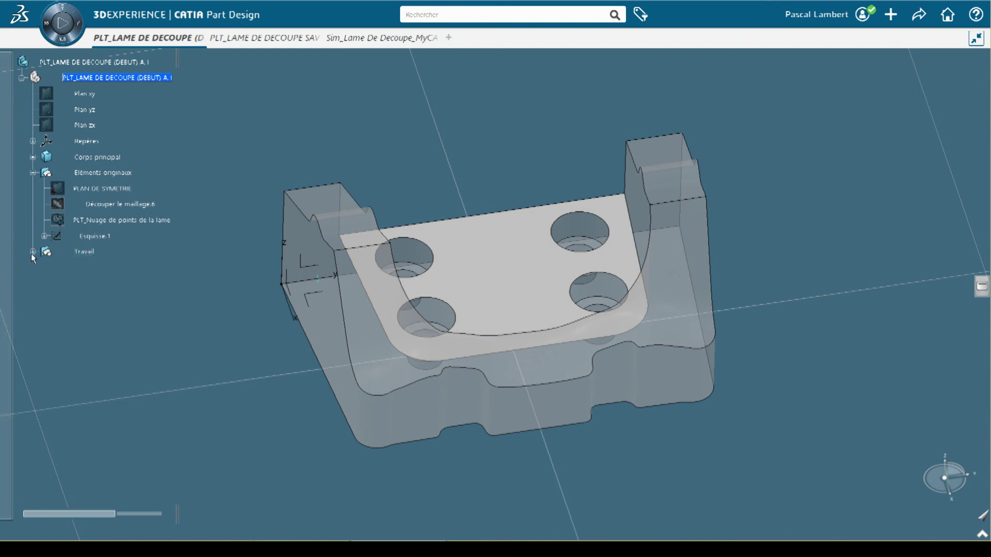
{"action": "left_click", "coordinate": [96, 157]}
{"action": "left_click", "coordinate": [223, 328]}
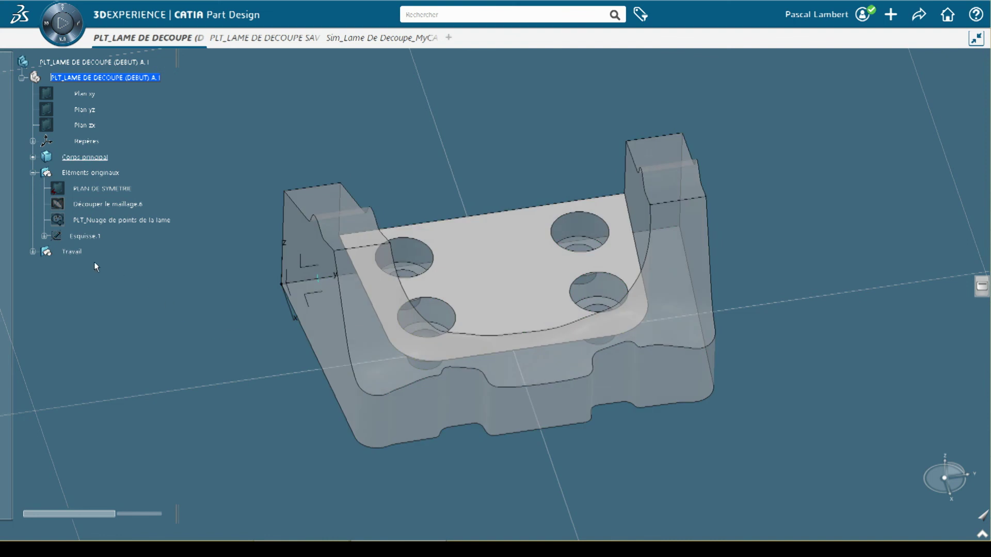
- Show Surface automatique.1 from the Travail set, compare it with the split faces of the solid, and hide it again
{"action": "left_click", "coordinate": [32, 252]}
{"action": "scroll", "coordinate": [106, 430], "scroll_direction": "down", "scroll_amount": 5}
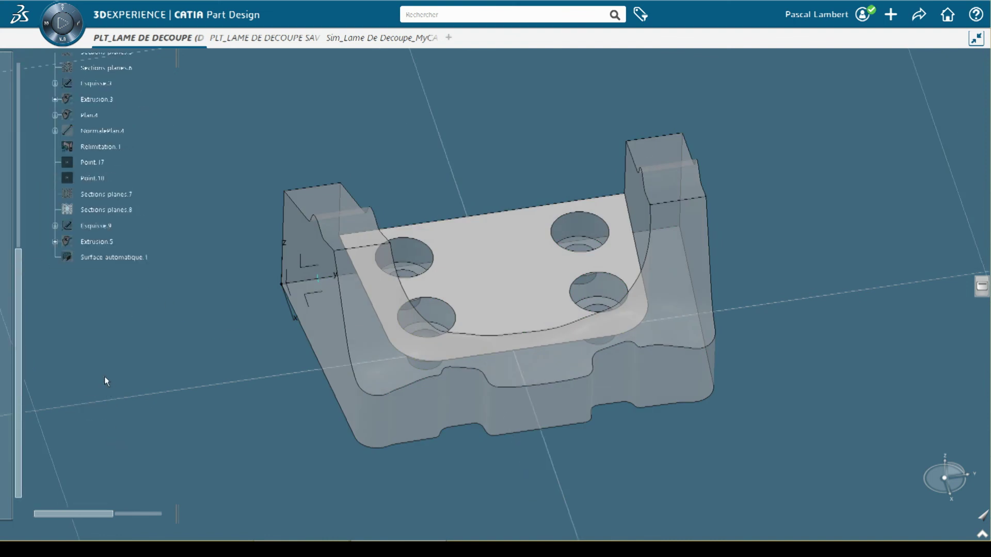
{"action": "left_click", "coordinate": [103, 258]}
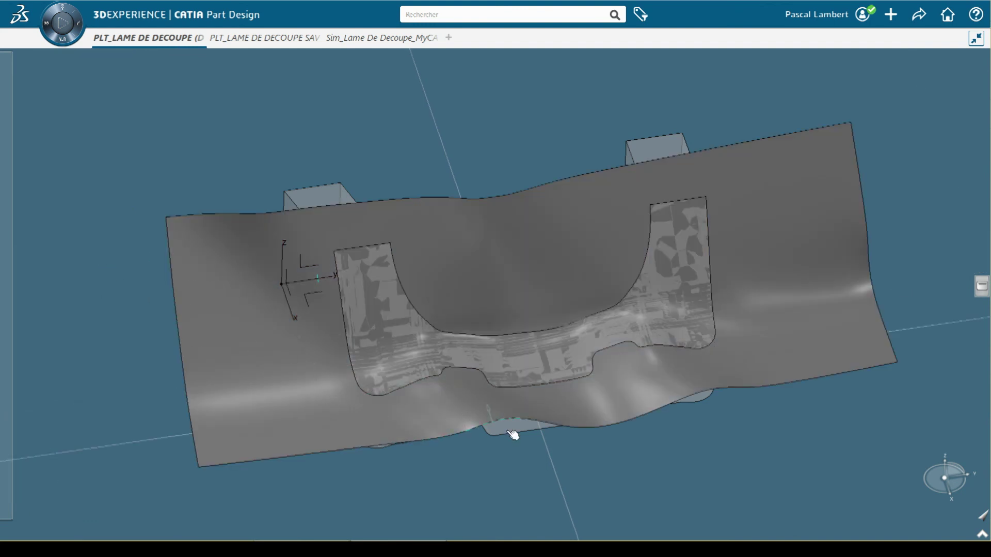
{"action": "middle_click_drag", "start_coordinate": [515, 433], "coordinate": [449, 382]}
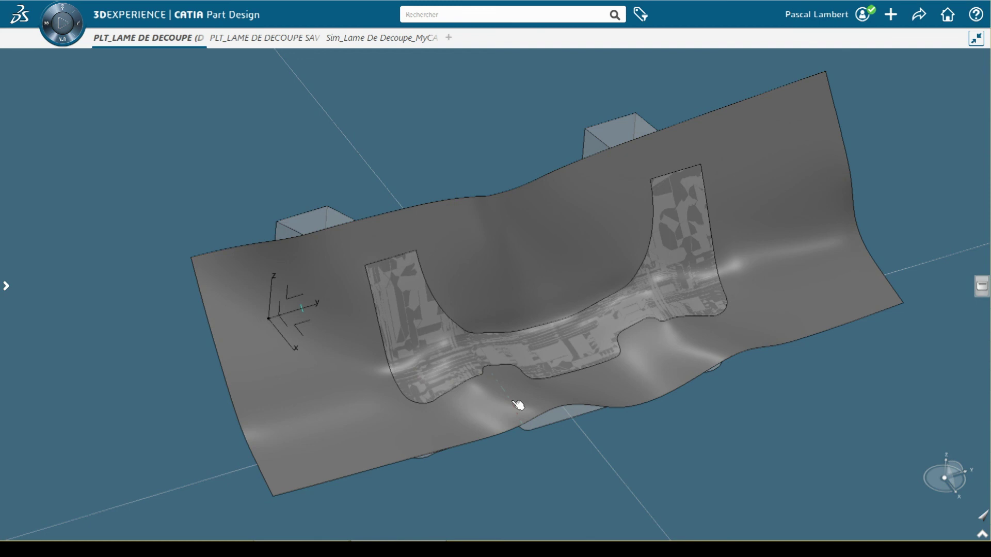
{"action": "middle_click_drag", "start_coordinate": [403, 386], "coordinate": [447, 427]}
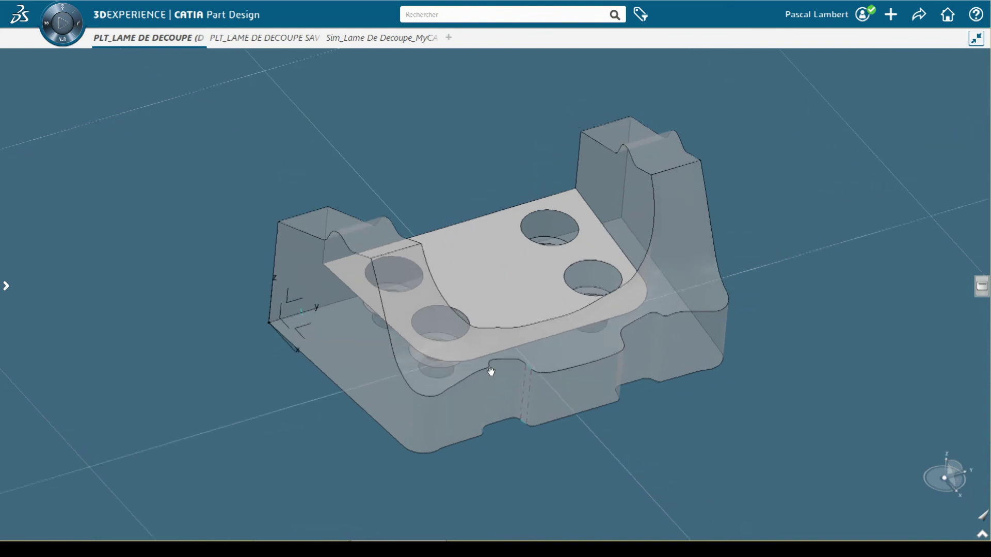
- Round the upper edge of the sloped front face on the upright nearest the origin with an edge fillet of about 5 mm
{"action": "middle_click_drag", "start_coordinate": [491, 372], "coordinate": [515, 302]}
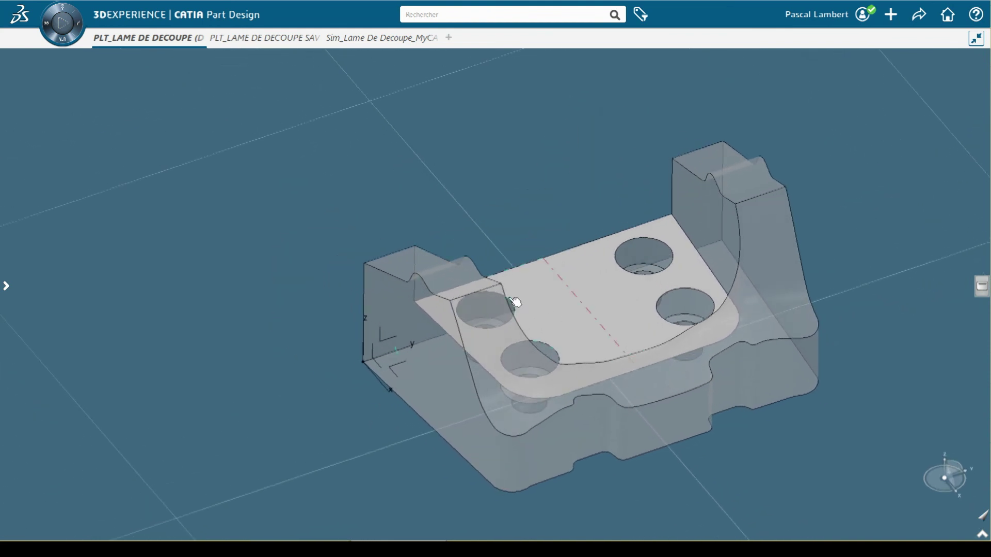
{"action": "left_click", "coordinate": [468, 299]}
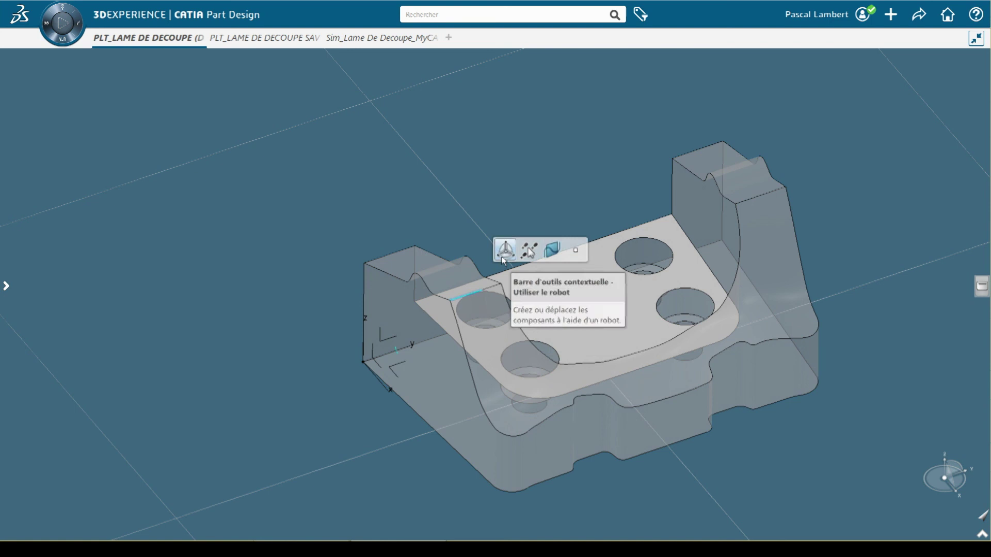
{"action": "left_click", "coordinate": [552, 250]}
{"action": "left_click", "coordinate": [366, 76]}
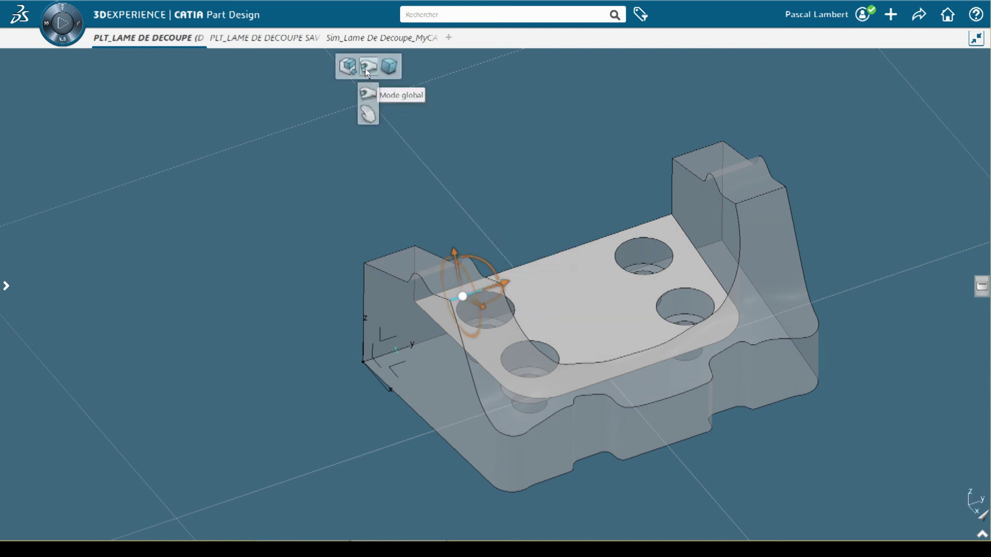
{"action": "left_click", "coordinate": [368, 114]}
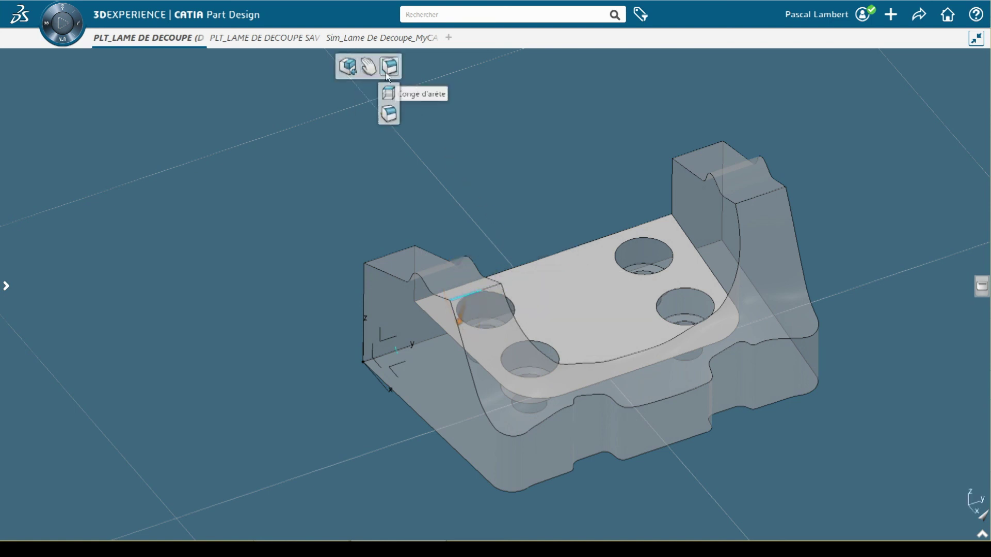
{"action": "left_click", "coordinate": [462, 309]}
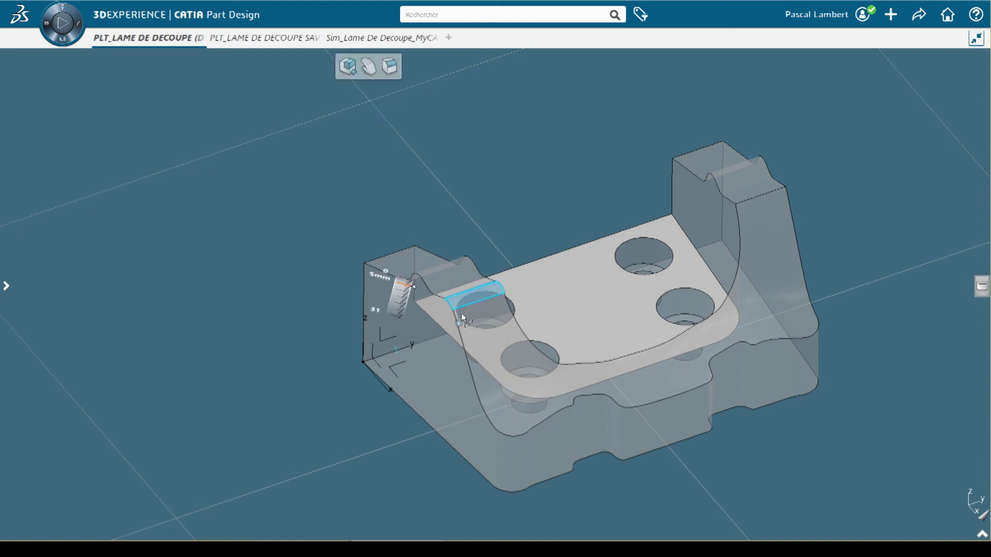
{"action": "left_click", "coordinate": [507, 230]}
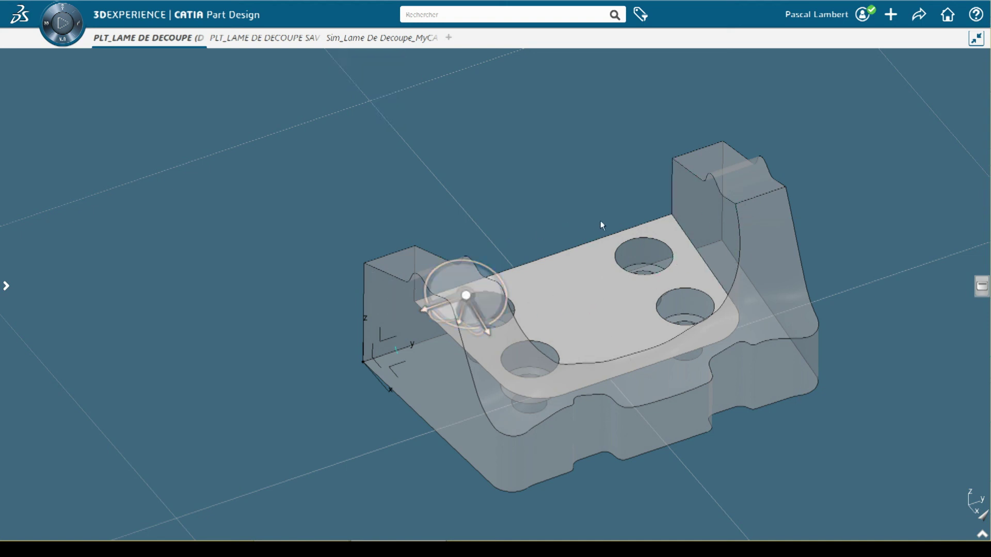